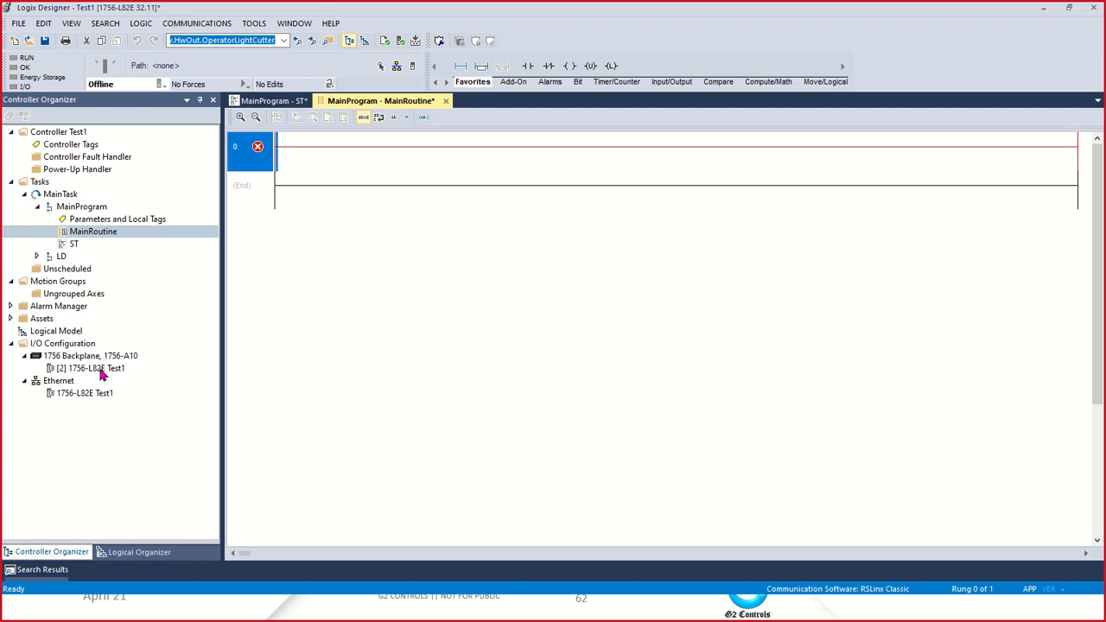
- Review the general controller properties of the 1756-L82E controller listed under the 1756 backplane
{"action": "right_click", "coordinate": [102, 373]}
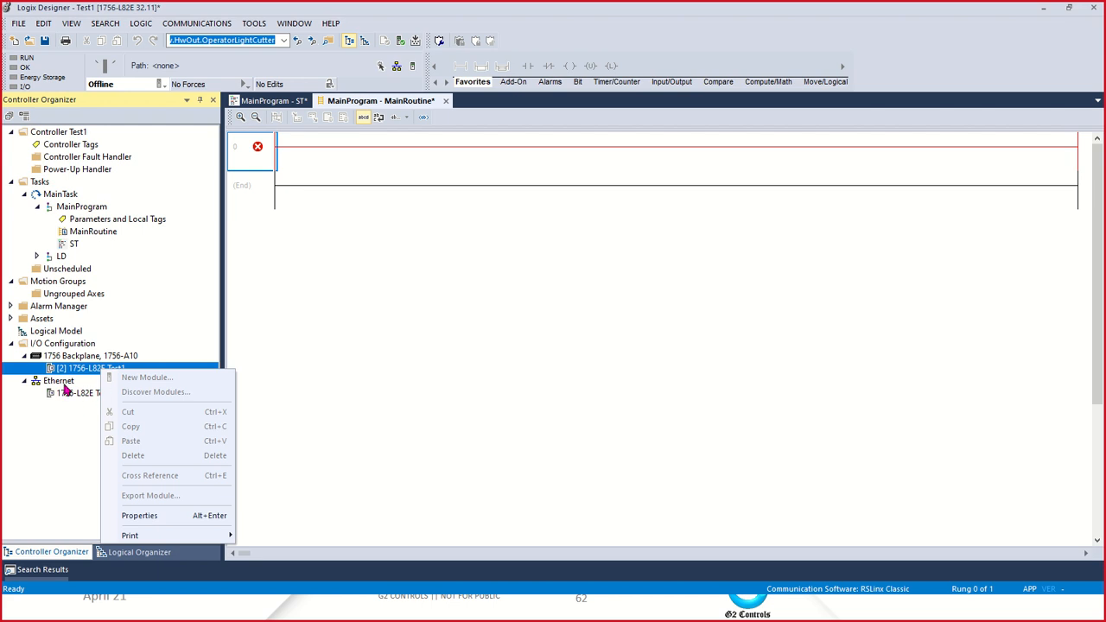
{"action": "left_click", "coordinate": [78, 373]}
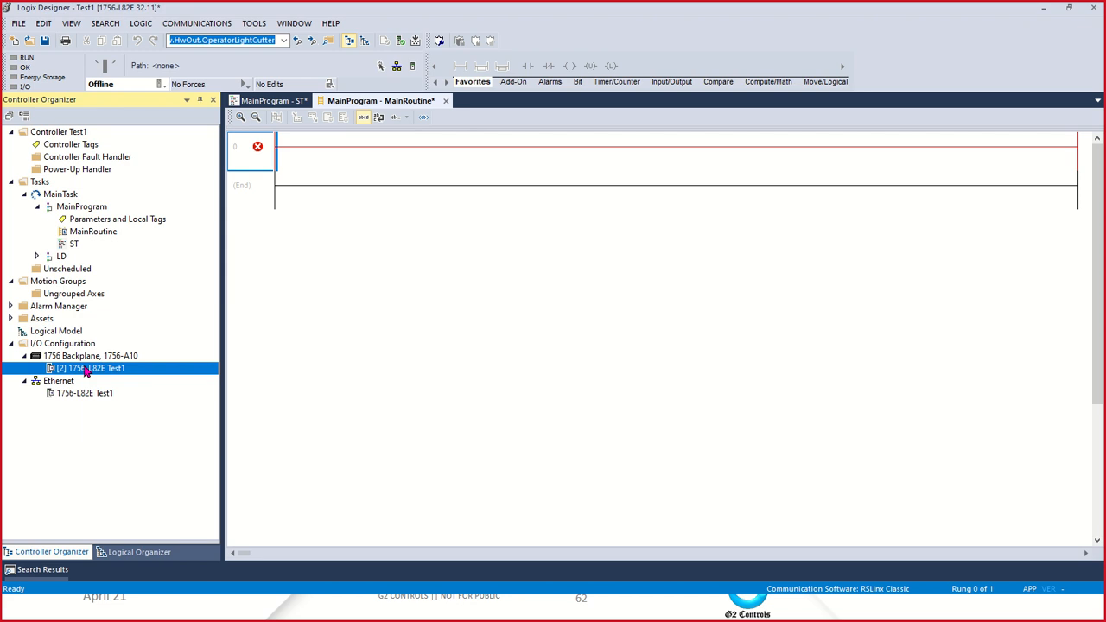
{"action": "right_click", "coordinate": [86, 371]}
{"action": "left_click", "coordinate": [121, 512]}
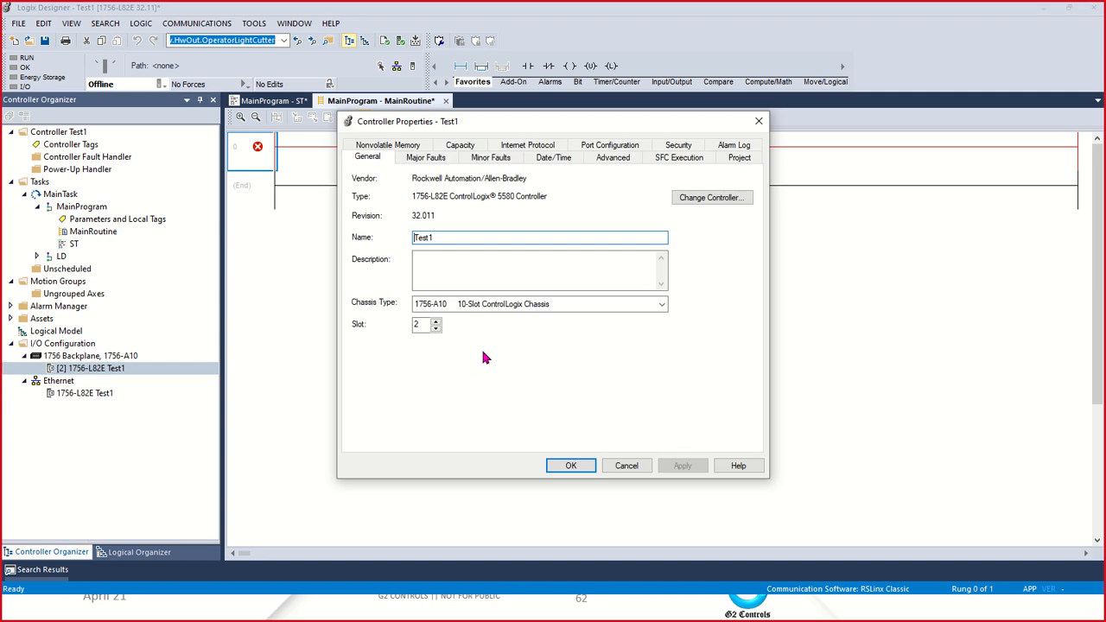
{"action": "left_click", "coordinate": [757, 122]}
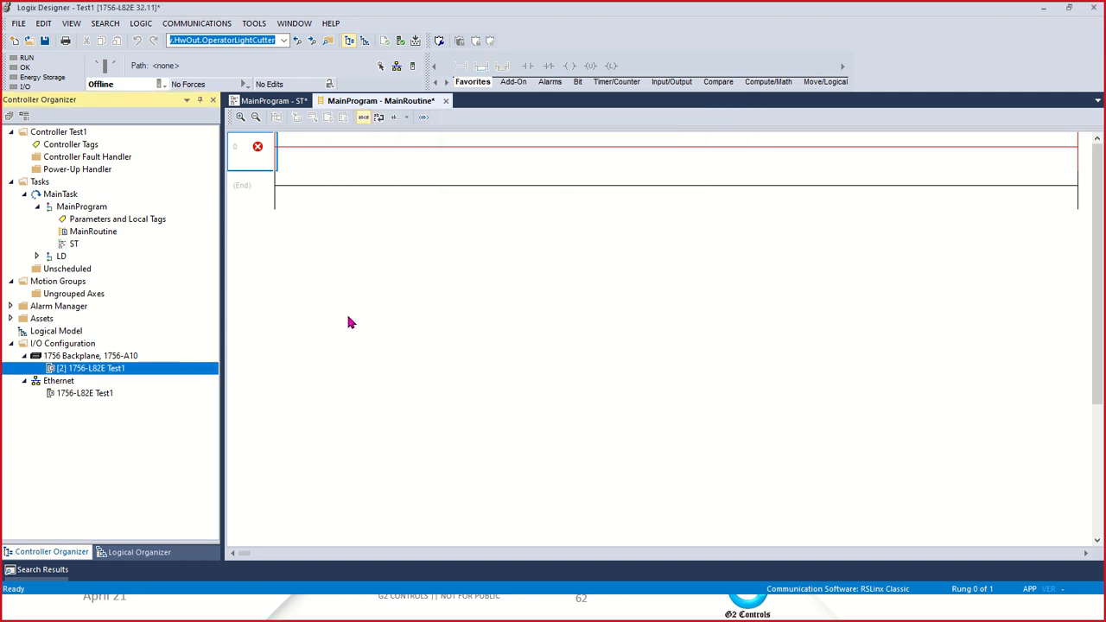
- Start adding a new module to the Ethernet network and filter the module catalog by 1734
{"action": "right_click", "coordinate": [64, 393]}
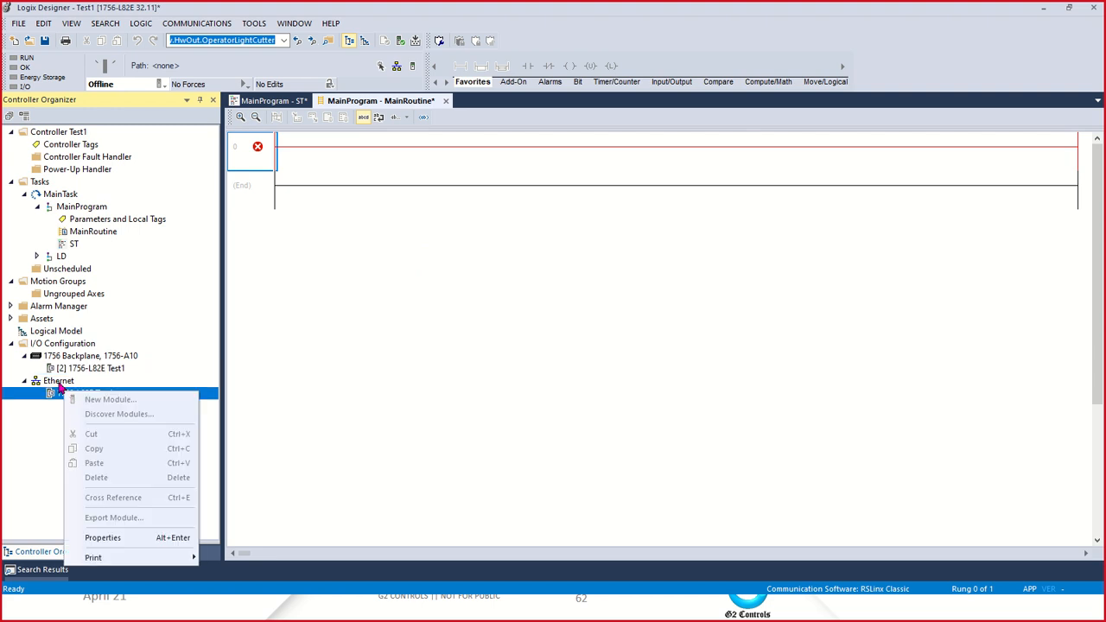
{"action": "left_click", "coordinate": [60, 384]}
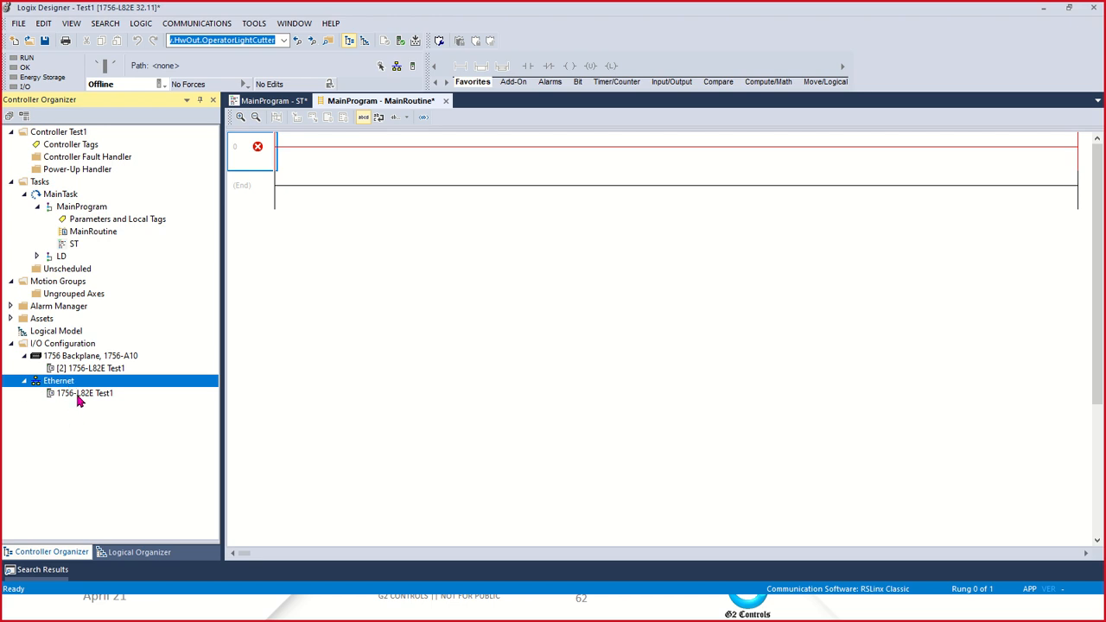
{"action": "left_click", "coordinate": [79, 397]}
{"action": "left_click", "coordinate": [56, 386]}
{"action": "right_click", "coordinate": [57, 386]}
{"action": "left_click", "coordinate": [86, 387]}
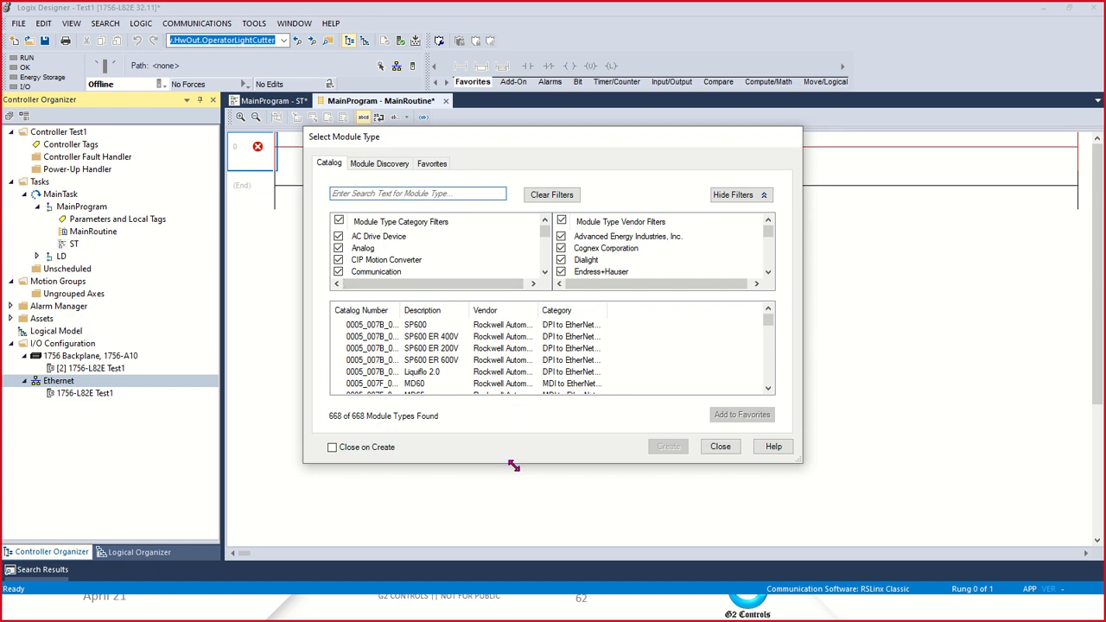
{"action": "left_click_drag", "start_coordinate": [518, 461], "coordinate": [518, 521]}
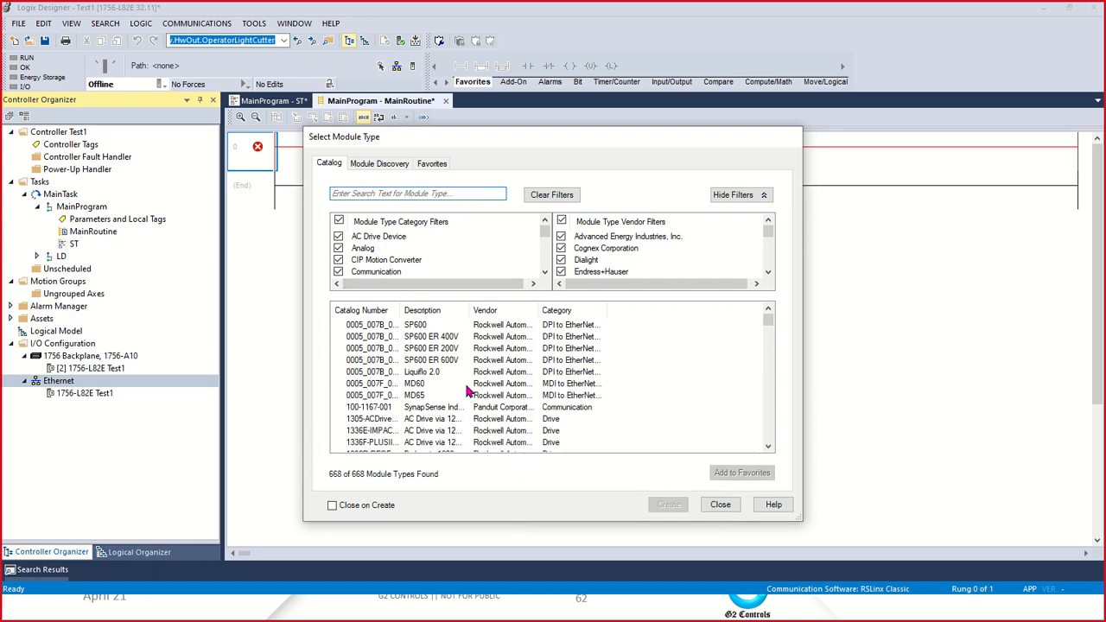
{"action": "left_click", "coordinate": [381, 192]}
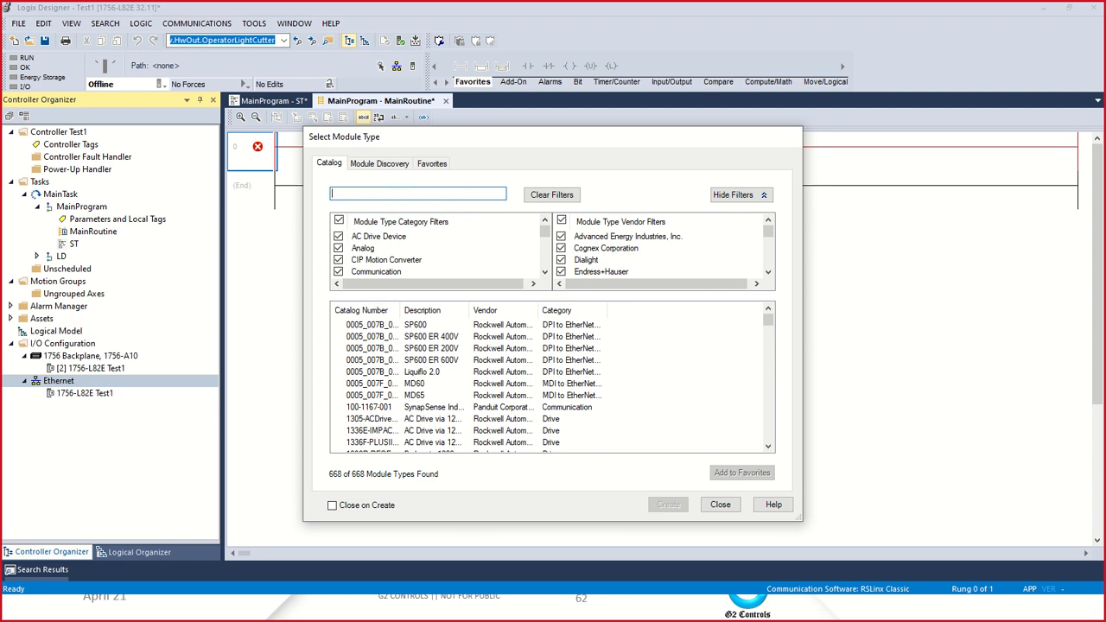
{"action": "type", "text": "17"}
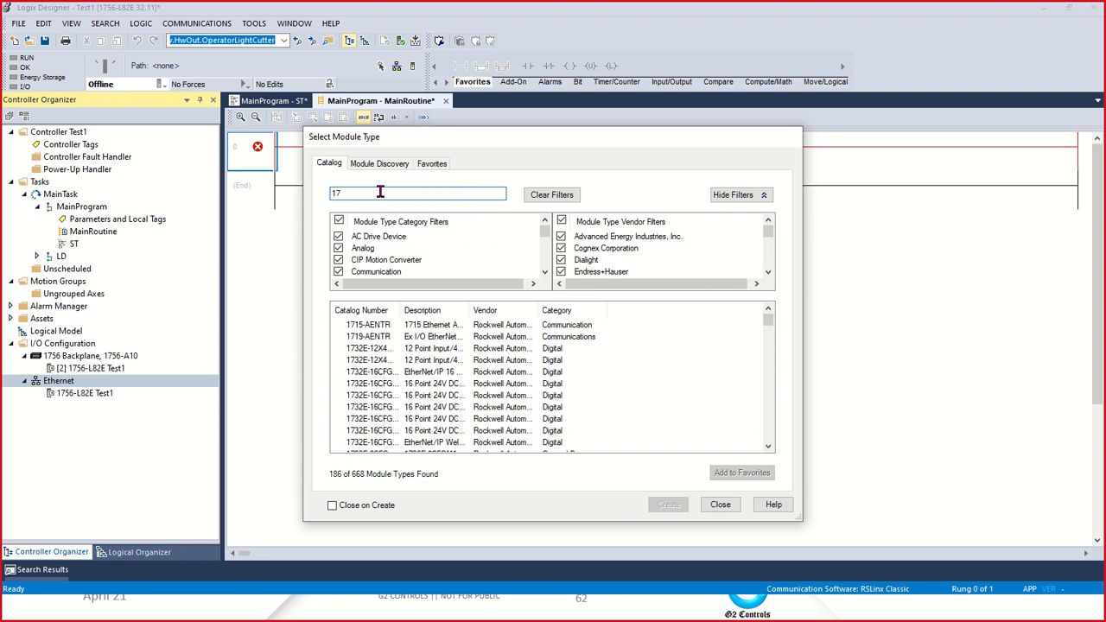
{"action": "type", "text": "34"}
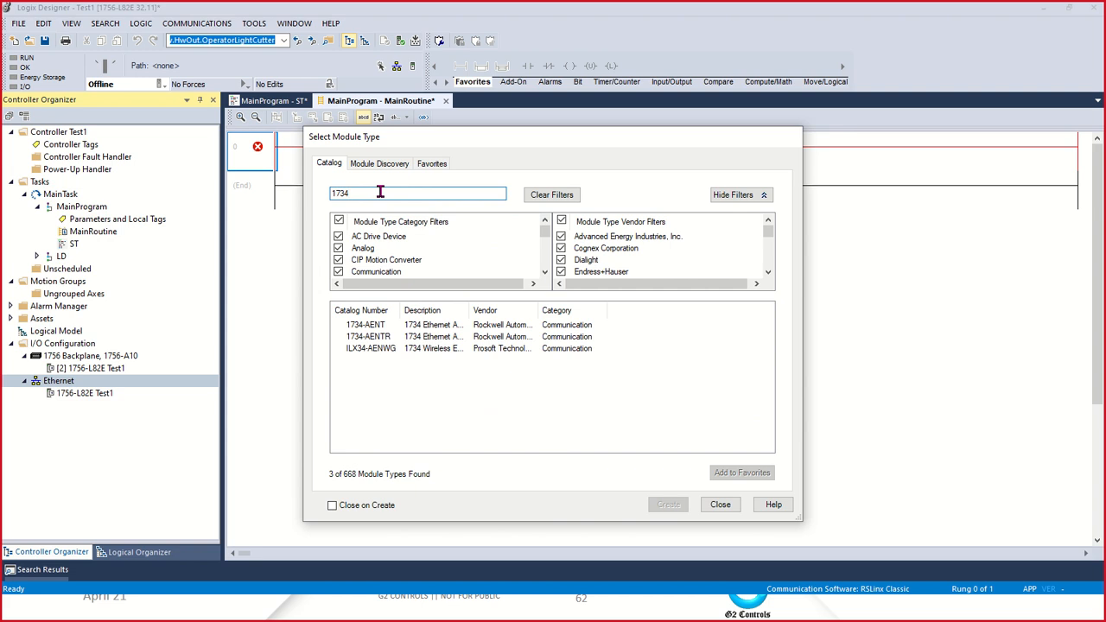
- Create a new module of type 1734-AENTR, the two-port Ethernet adapter, from the filtered catalog
{"action": "left_click", "coordinate": [380, 342]}
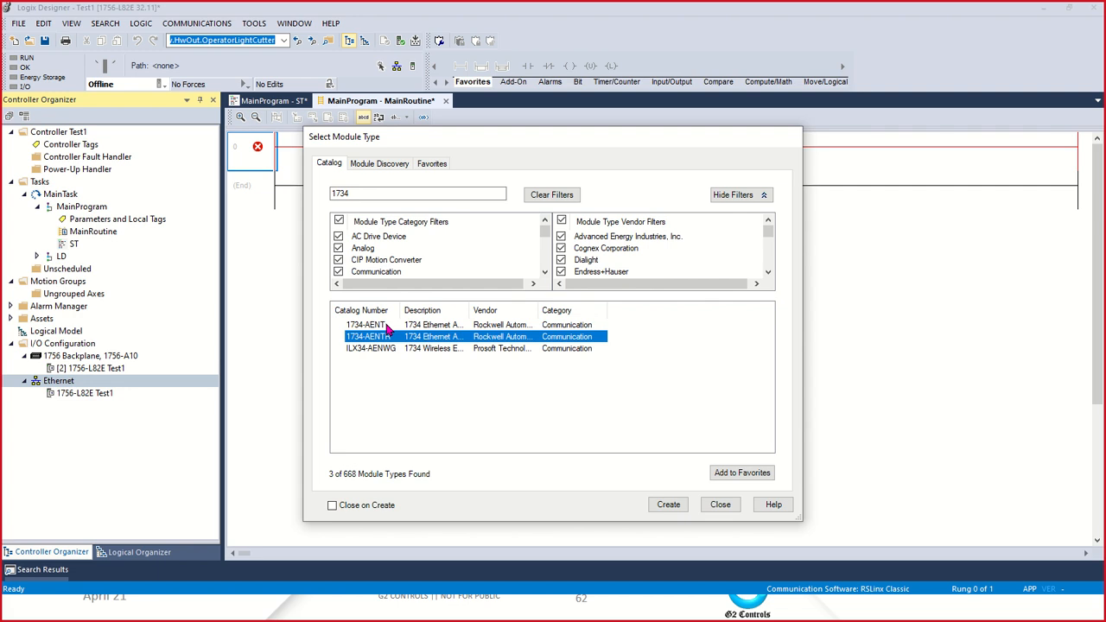
{"action": "left_click", "coordinate": [387, 325]}
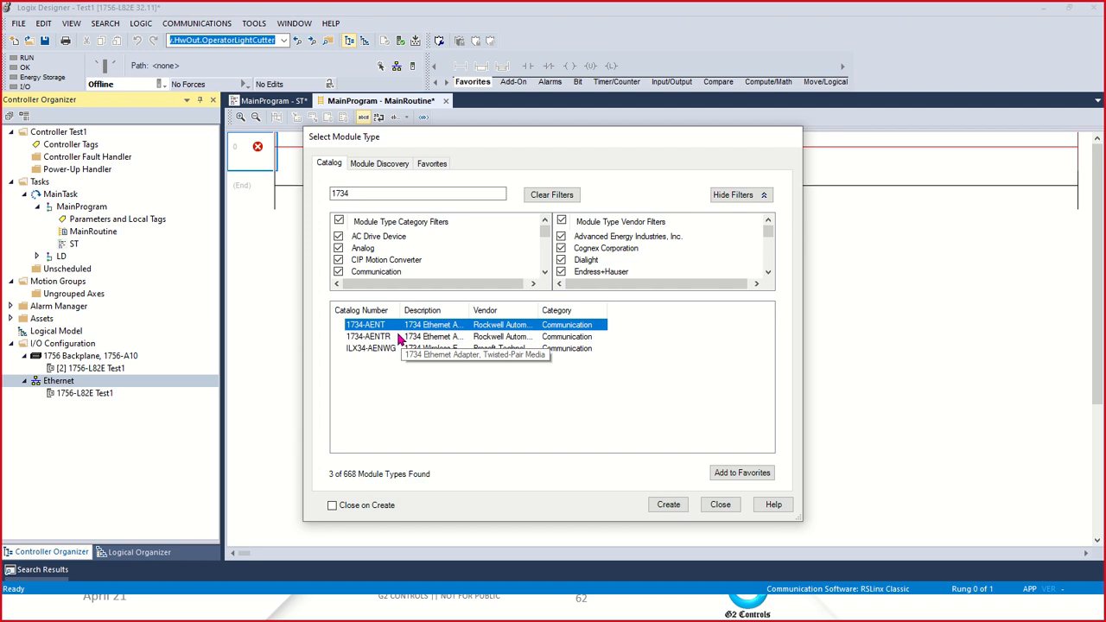
{"action": "left_click", "coordinate": [383, 337]}
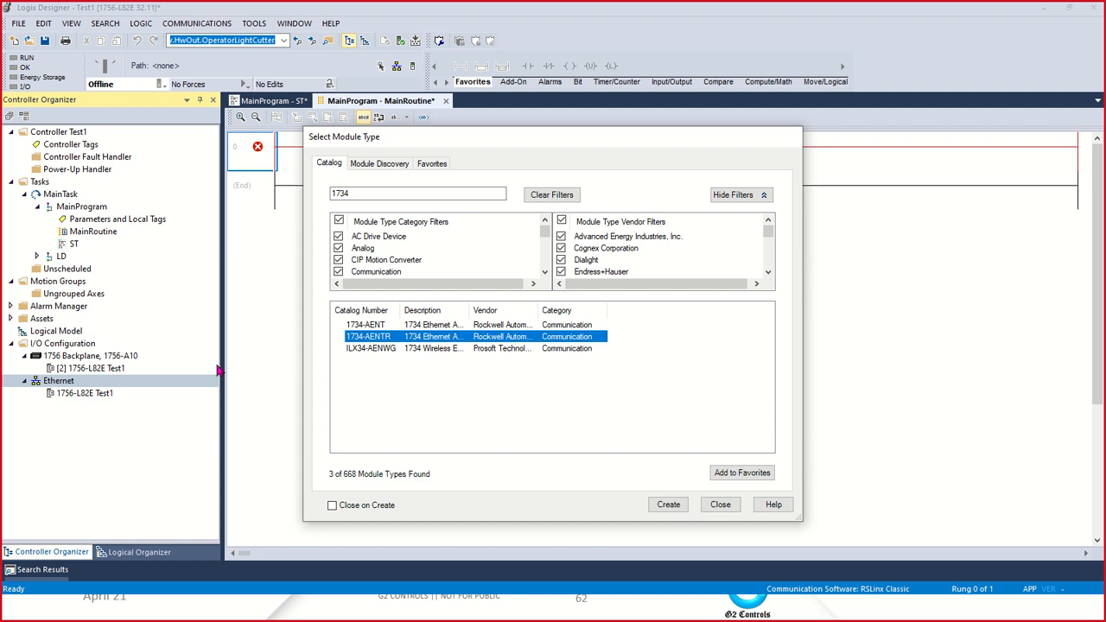
{"action": "double_click", "coordinate": [391, 342]}
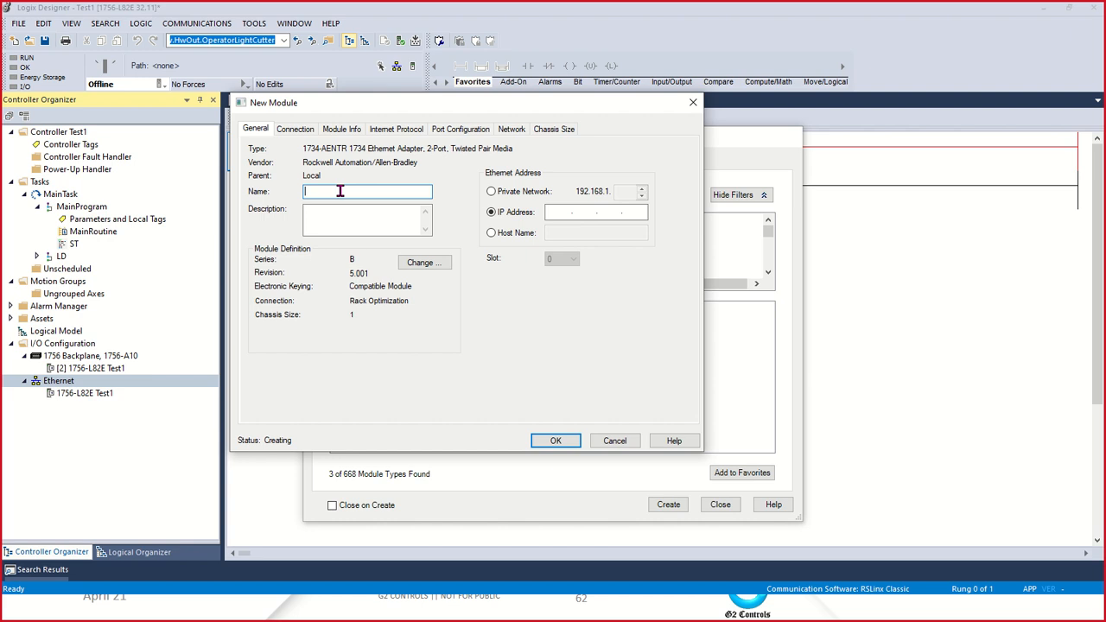
- Name the adapter RemoeIO1 and set its private network address to 192.168.1.2
{"action": "type", "text": "Remoe"}
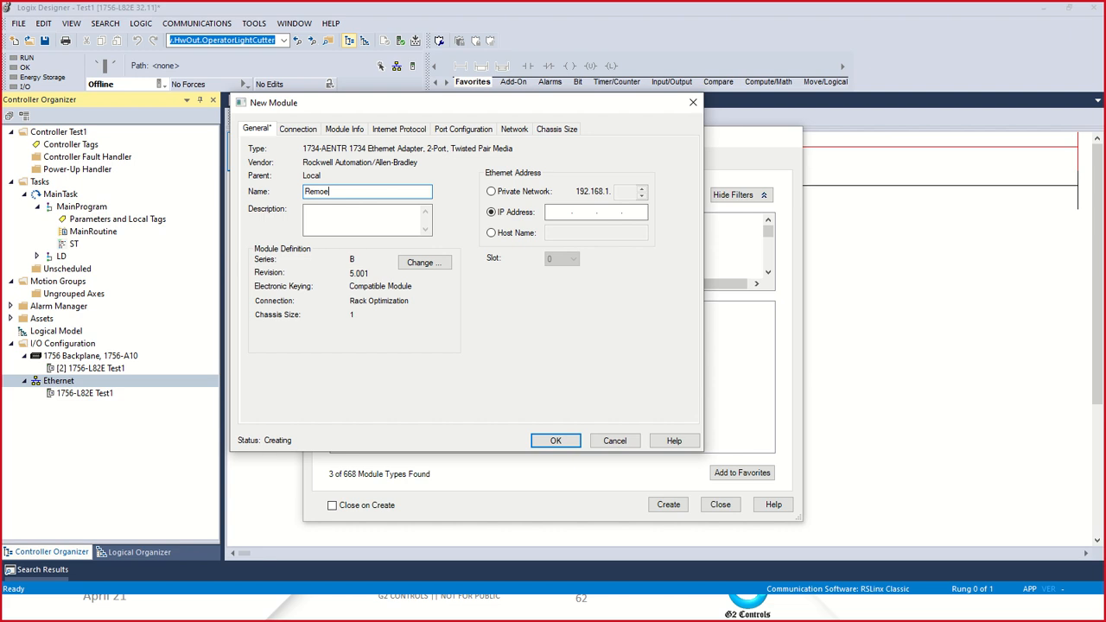
{"action": "type", "text": "lo1"}
{"action": "key", "text": "BackSpace"}
{"action": "key", "text": "BackSpace"}
{"action": "key", "text": "BackSpace"}
{"action": "type", "text": "IO1"}
{"action": "left_click", "coordinate": [516, 196]}
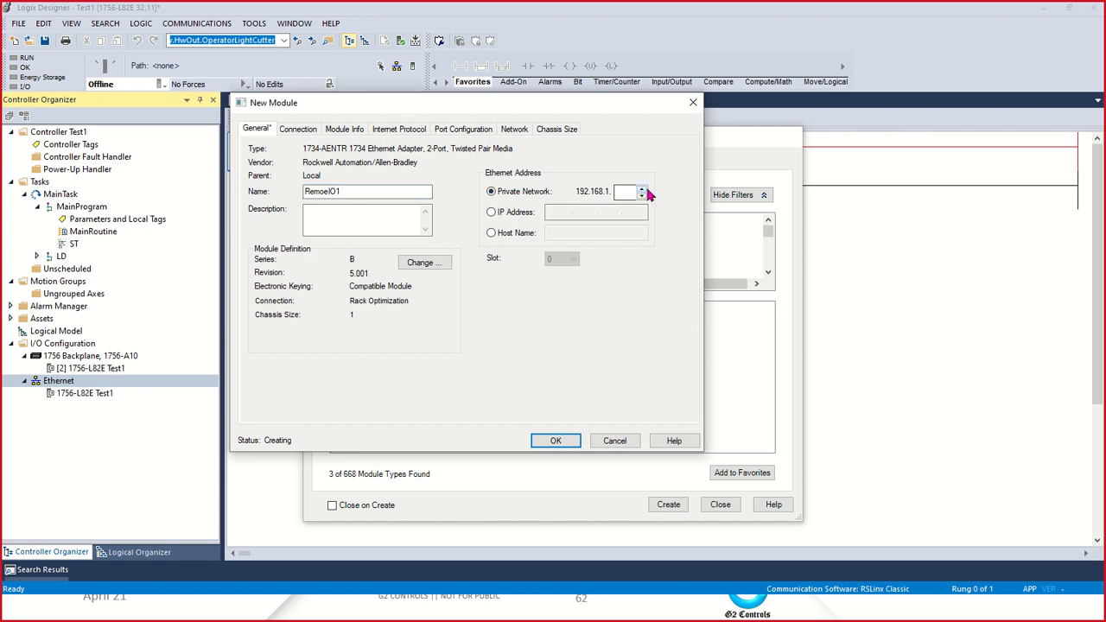
{"action": "left_click", "coordinate": [640, 192]}
{"action": "left_click", "coordinate": [642, 194]}
- Open the adapter's module definition, check the series and revision options, and choose Compatible Module keying with a Rack Optimization connection
{"action": "left_click", "coordinate": [425, 263]}
{"action": "left_click", "coordinate": [471, 201]}
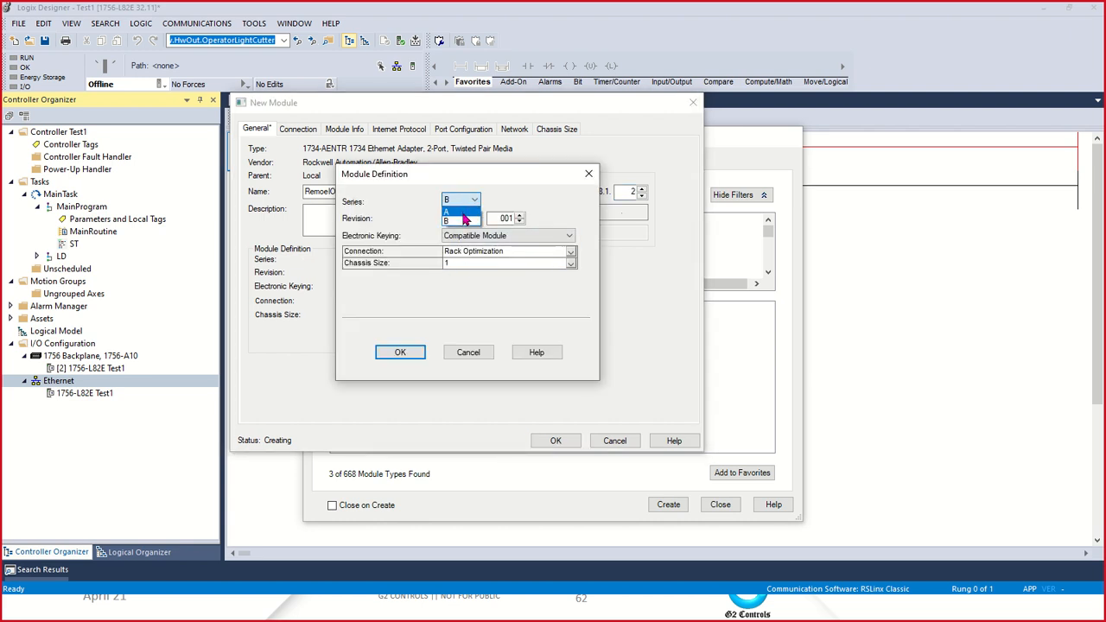
{"action": "left_click", "coordinate": [477, 202]}
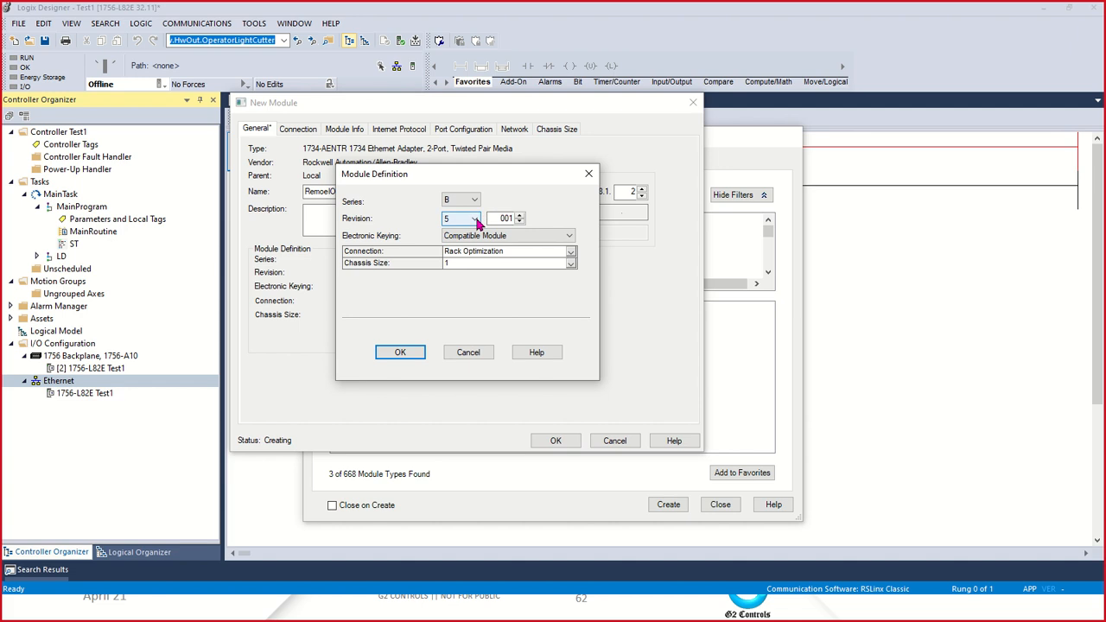
{"action": "left_click", "coordinate": [475, 221]}
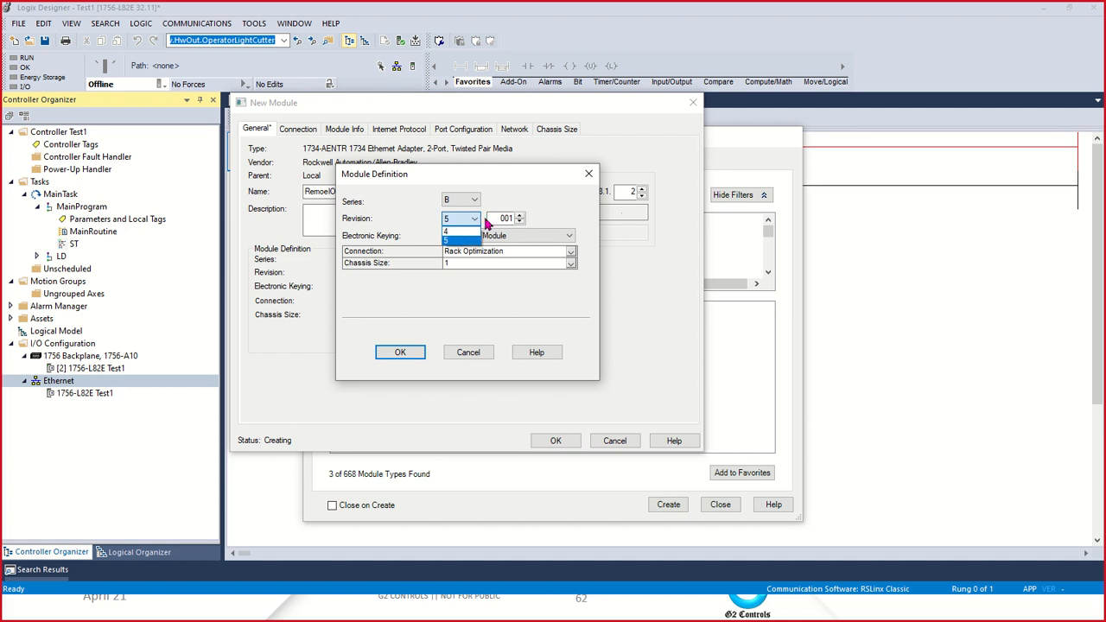
{"action": "left_click", "coordinate": [474, 221]}
{"action": "left_click", "coordinate": [506, 219]}
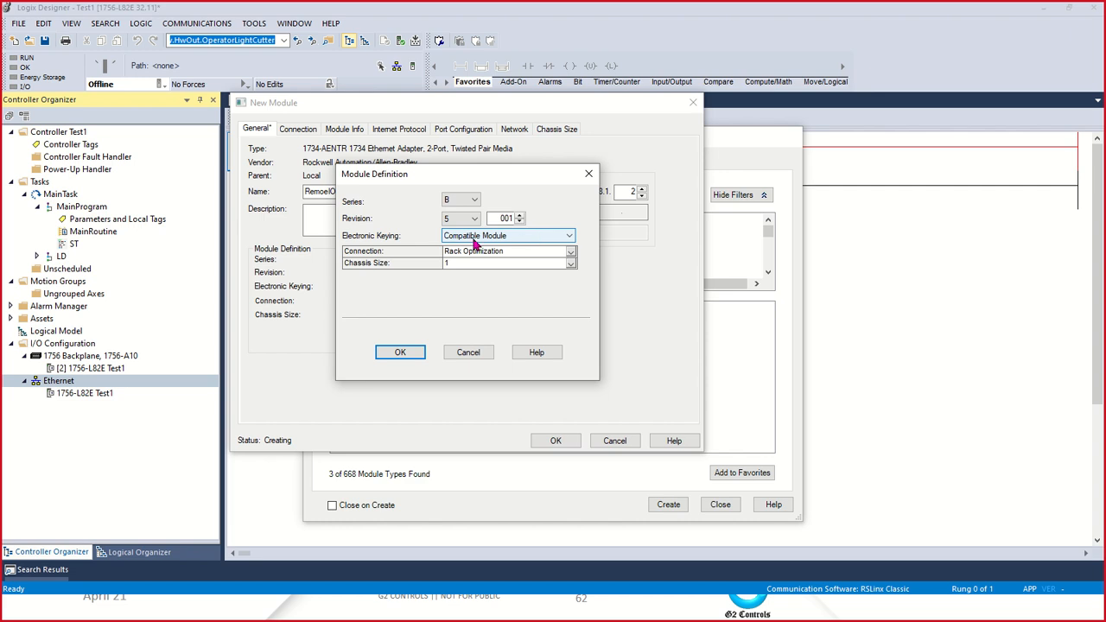
{"action": "left_click", "coordinate": [519, 239]}
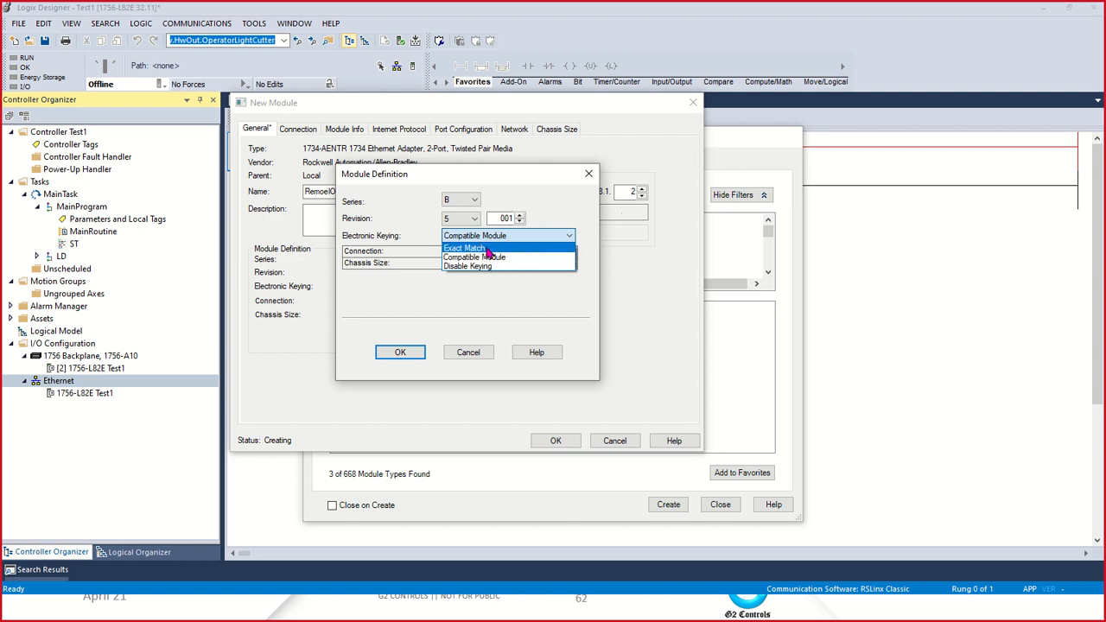
{"action": "left_click", "coordinate": [515, 259]}
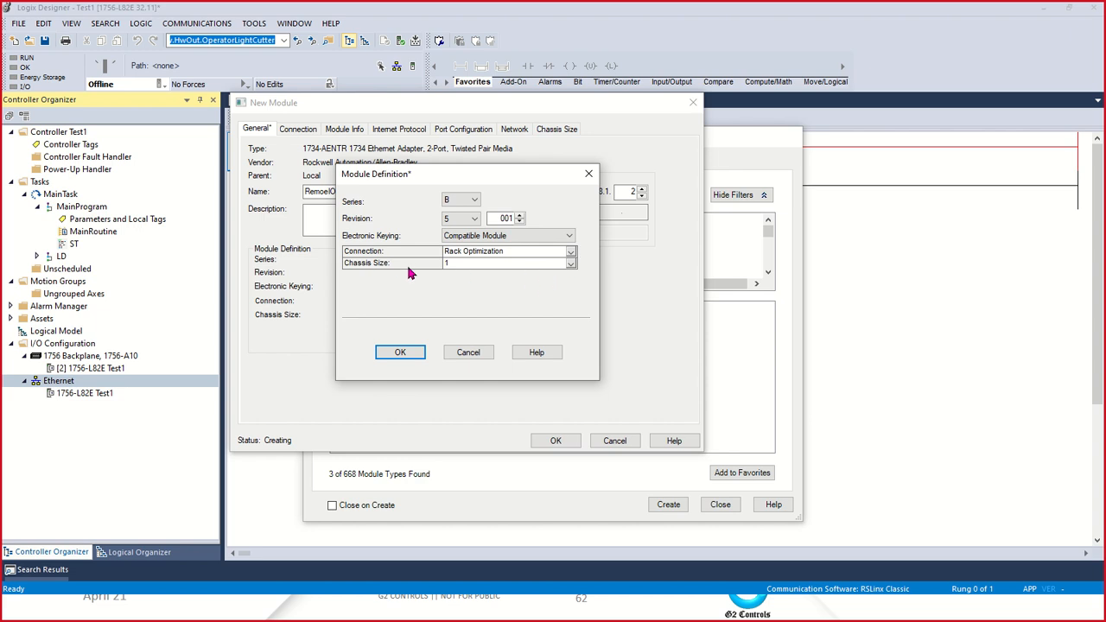
{"action": "left_click", "coordinate": [570, 251]}
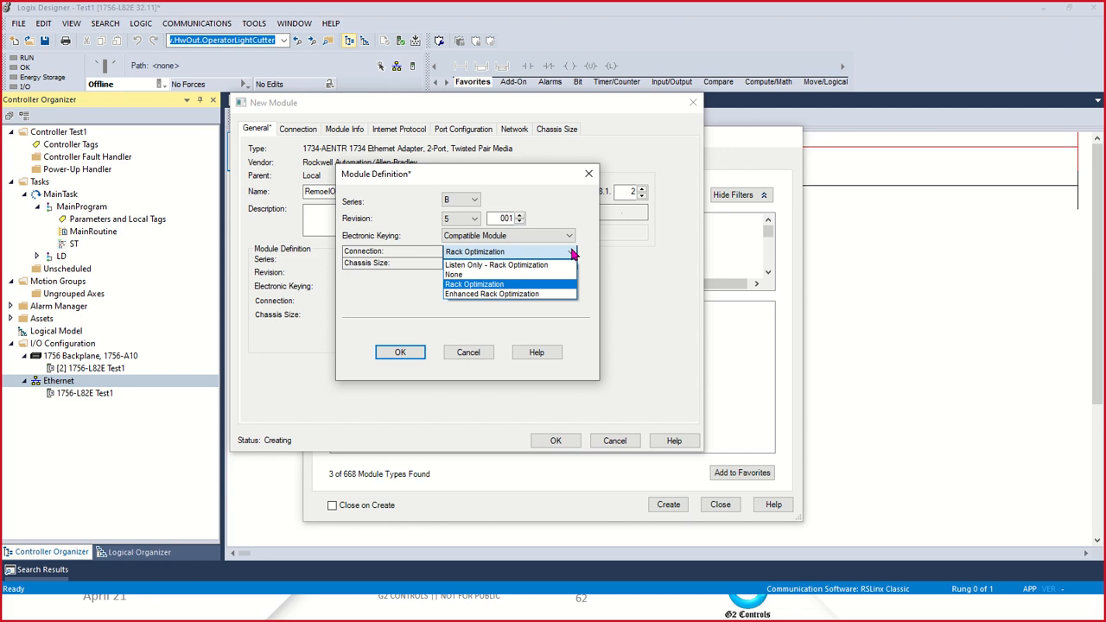
{"action": "left_click", "coordinate": [458, 285]}
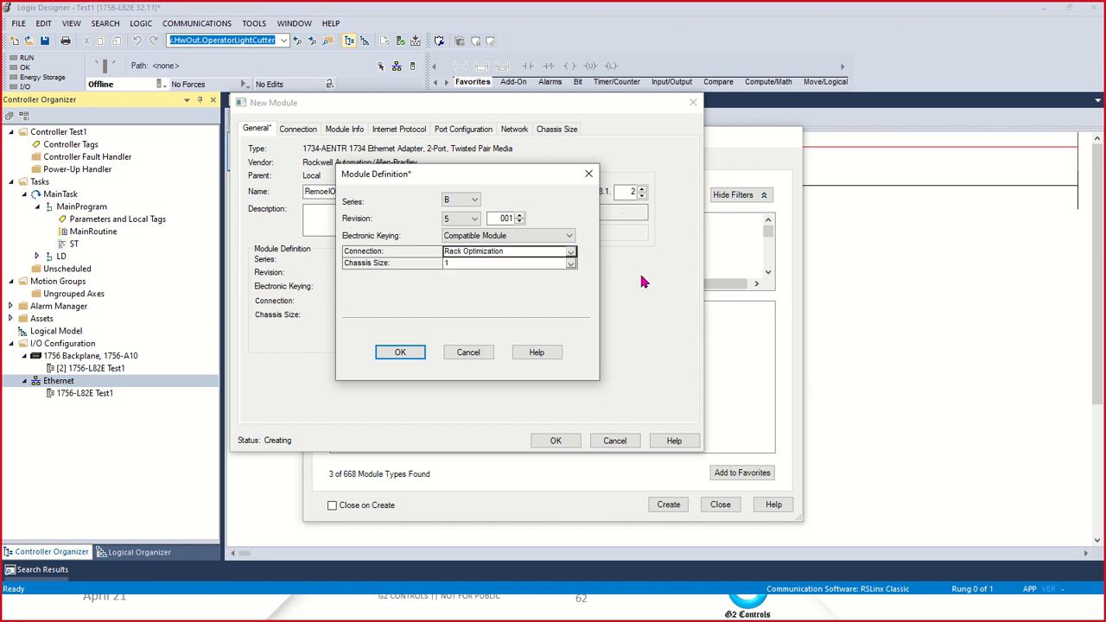
- Set the adapter's chassis size to 6 and apply the module definition change
{"action": "left_click", "coordinate": [570, 263]}
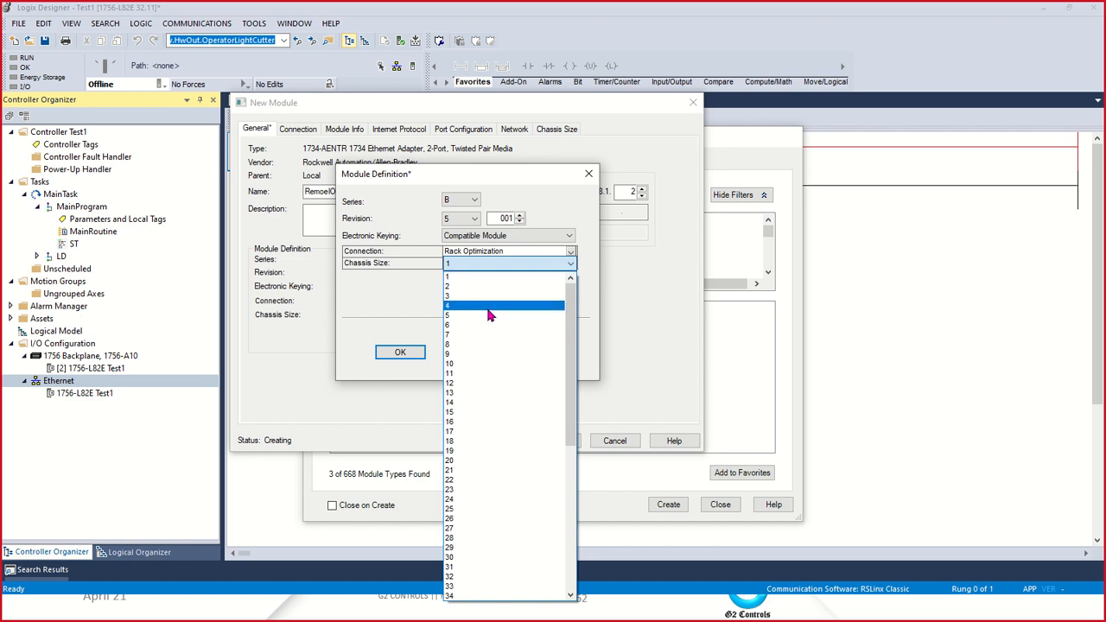
{"action": "left_click_drag", "start_coordinate": [570, 341], "coordinate": [569, 527]}
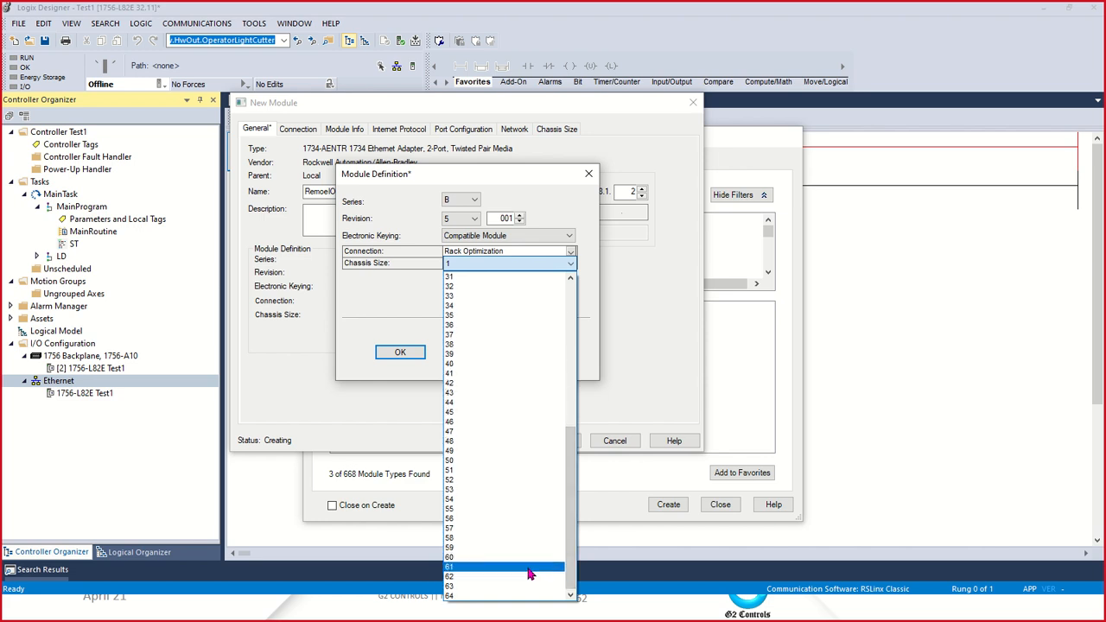
{"action": "scroll", "coordinate": [501, 371], "scroll_direction": "up", "scroll_amount": 10}
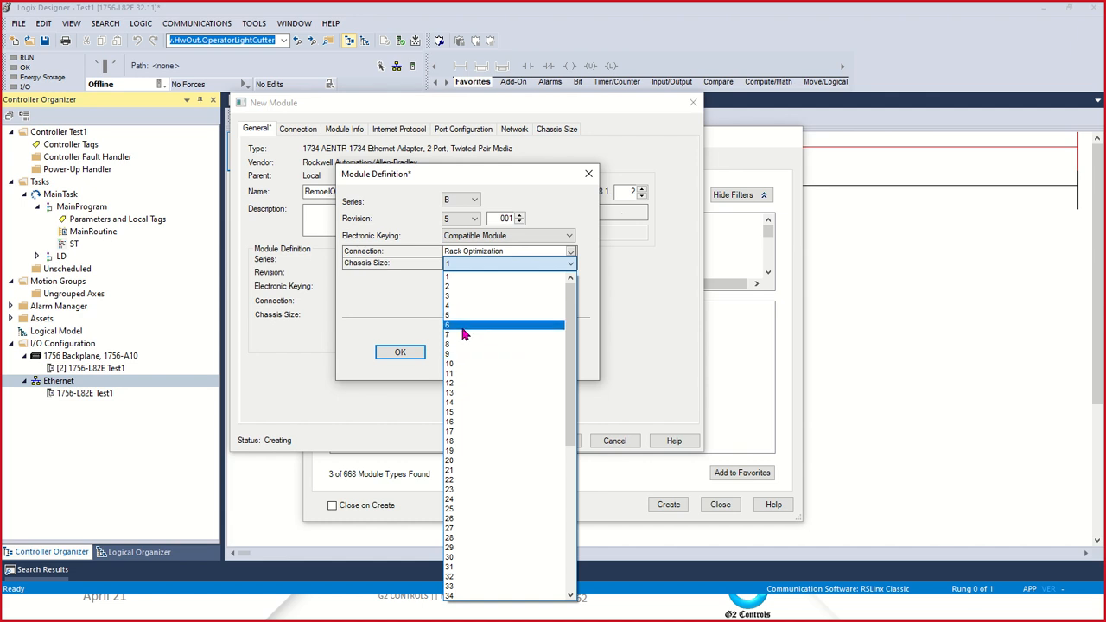
{"action": "left_click", "coordinate": [463, 333]}
{"action": "left_click", "coordinate": [400, 354]}
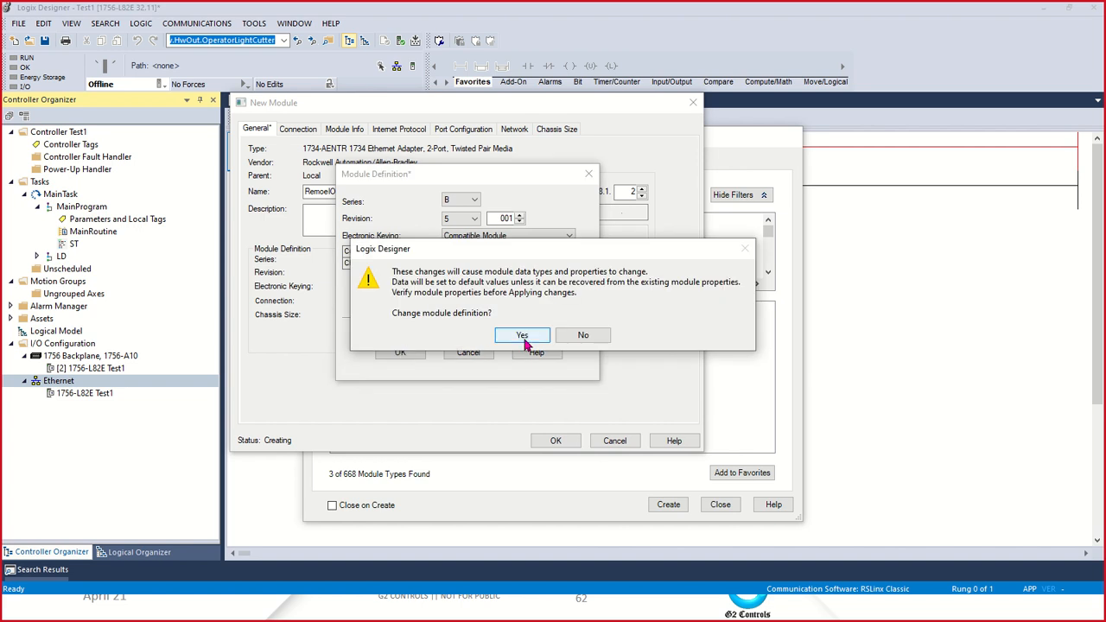
{"action": "left_click", "coordinate": [525, 338]}
{"action": "left_click", "coordinate": [518, 339]}
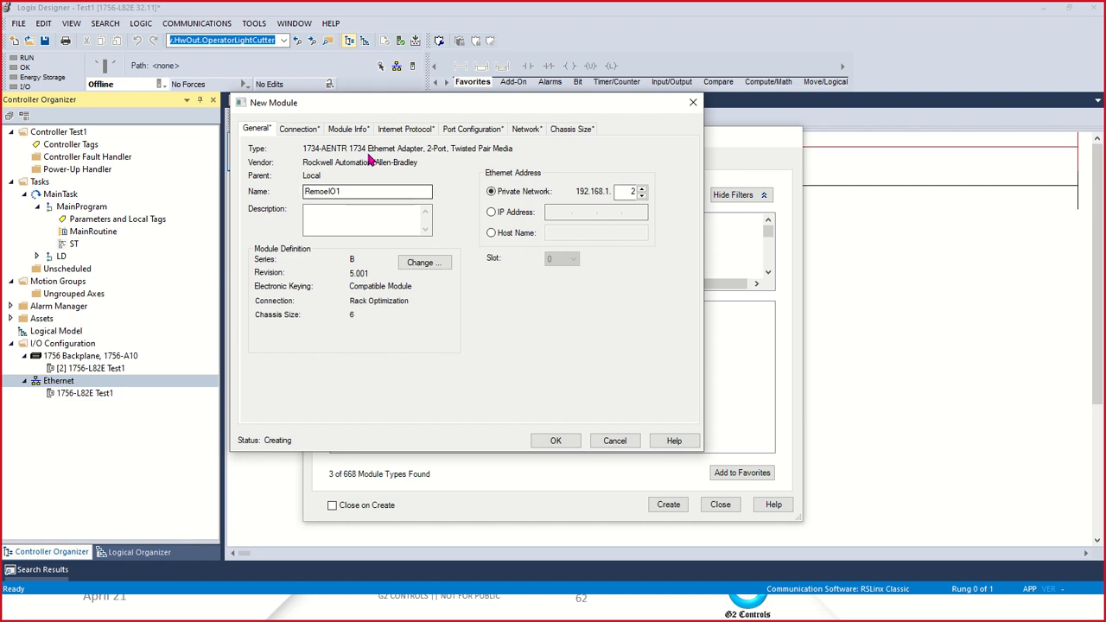
- Set the adapter connection's requested packet interval (RPI) to 50 ms
{"action": "left_click", "coordinate": [299, 129]}
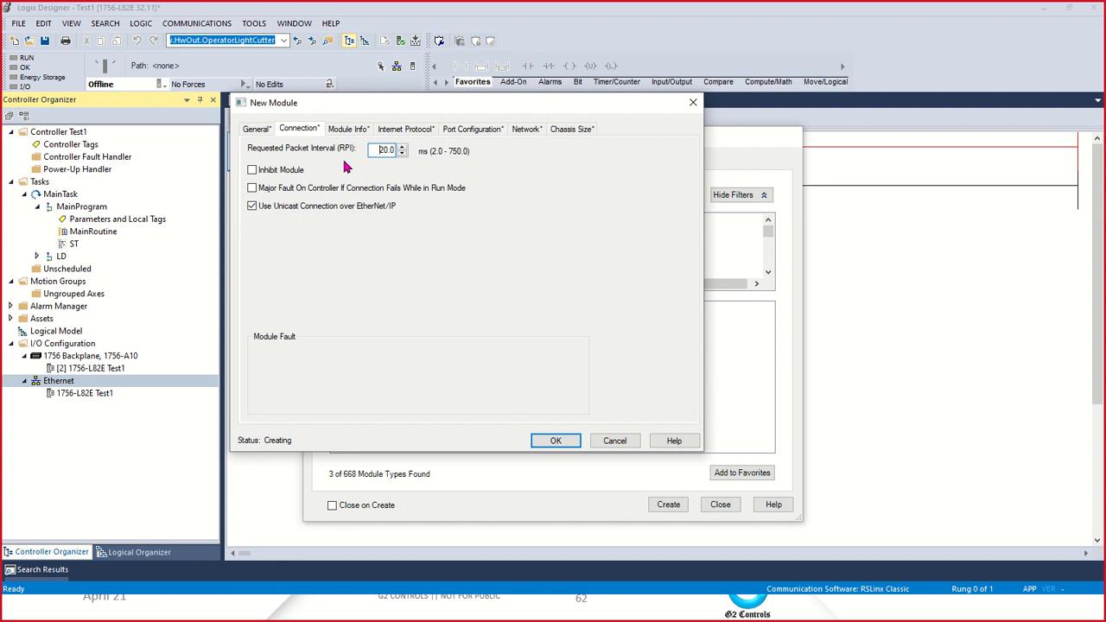
{"action": "left_click_drag", "start_coordinate": [373, 151], "coordinate": [425, 158]}
{"action": "type", "text": "50"}
- Examine the adapter's module info, Internet protocol, port configuration and network settings
{"action": "left_click", "coordinate": [352, 130]}
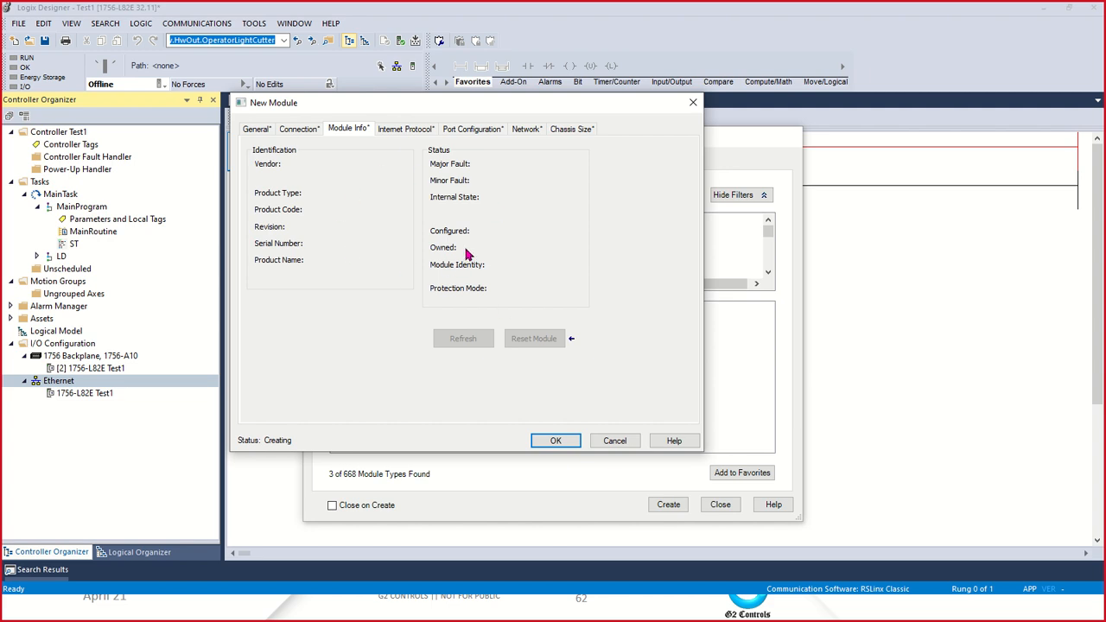
{"action": "left_click", "coordinate": [405, 131]}
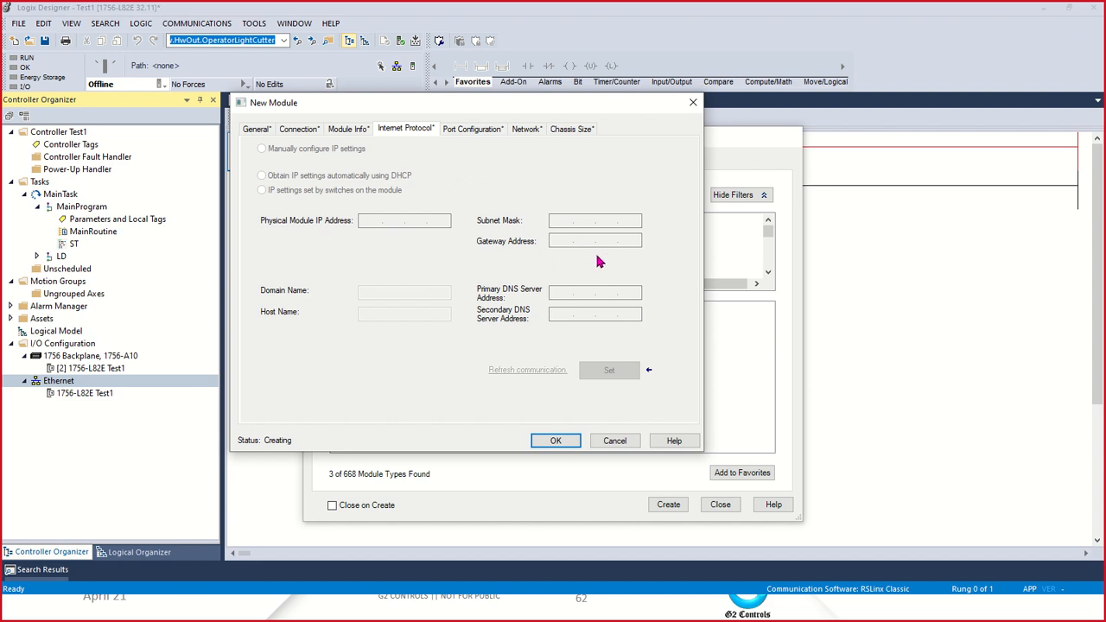
{"action": "left_click", "coordinate": [478, 130]}
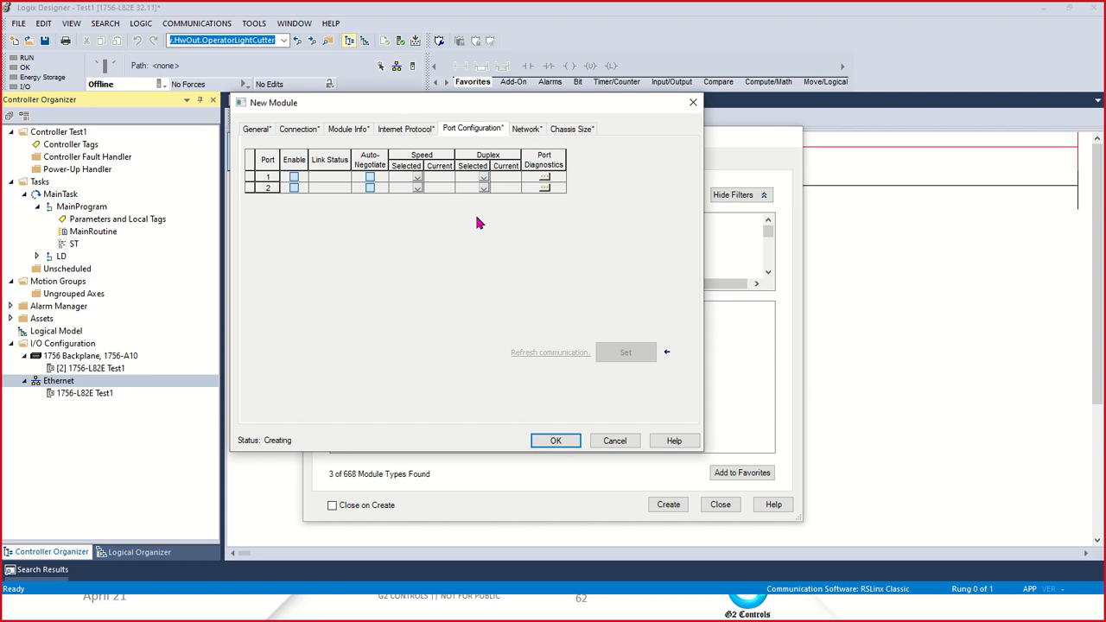
{"action": "left_click", "coordinate": [525, 132]}
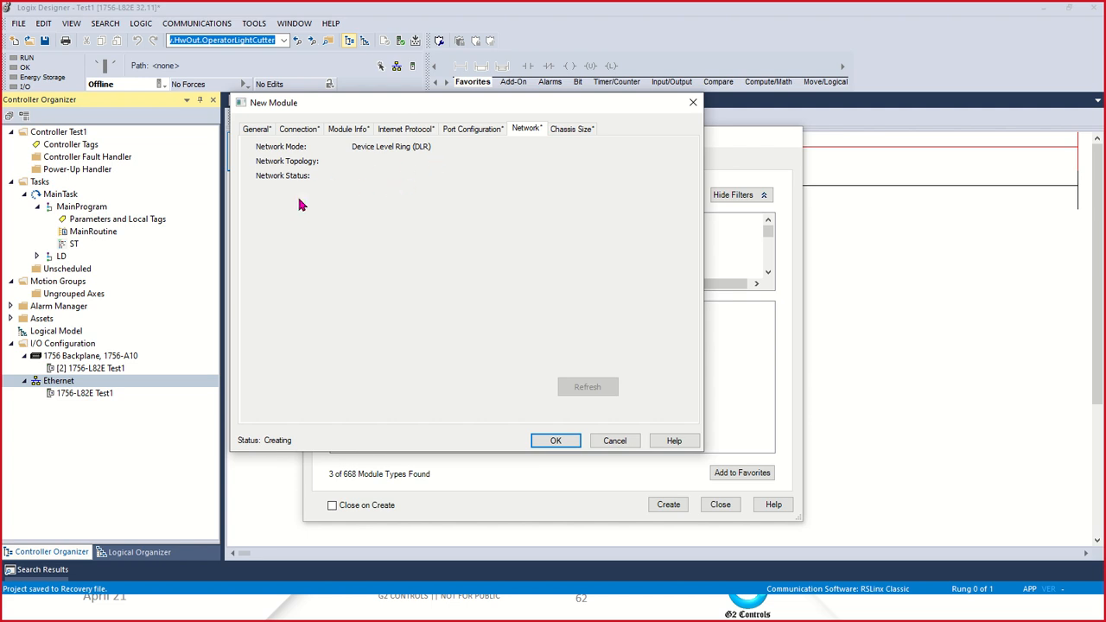
- Check the chassis size settings and finish creating the RemoeIO1 adapter under Ethernet
{"action": "left_click", "coordinate": [572, 132]}
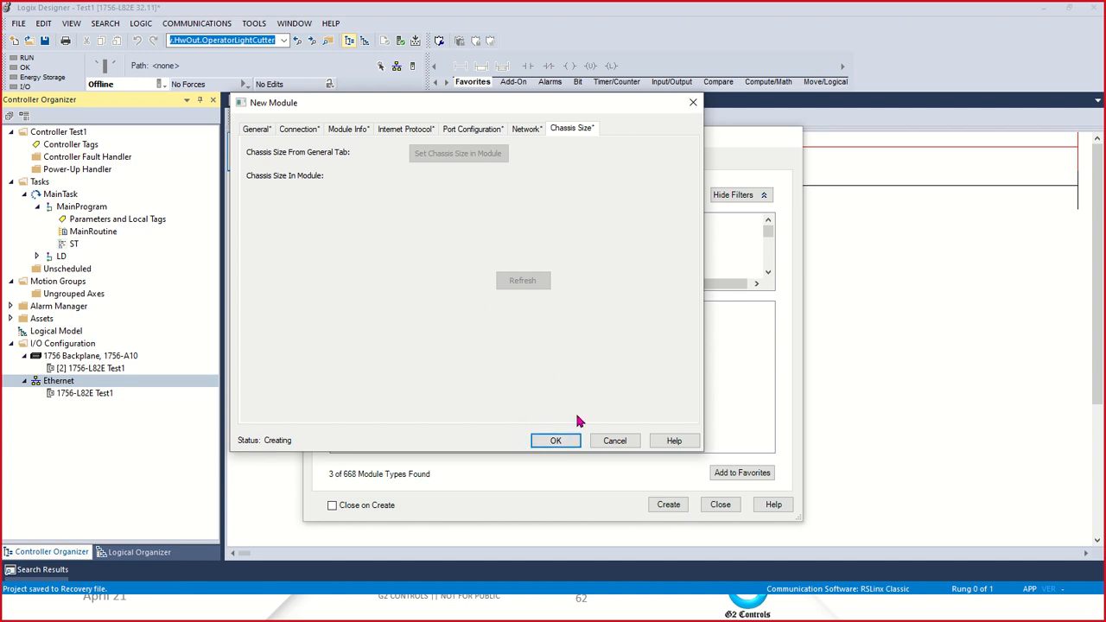
{"action": "left_click", "coordinate": [558, 441]}
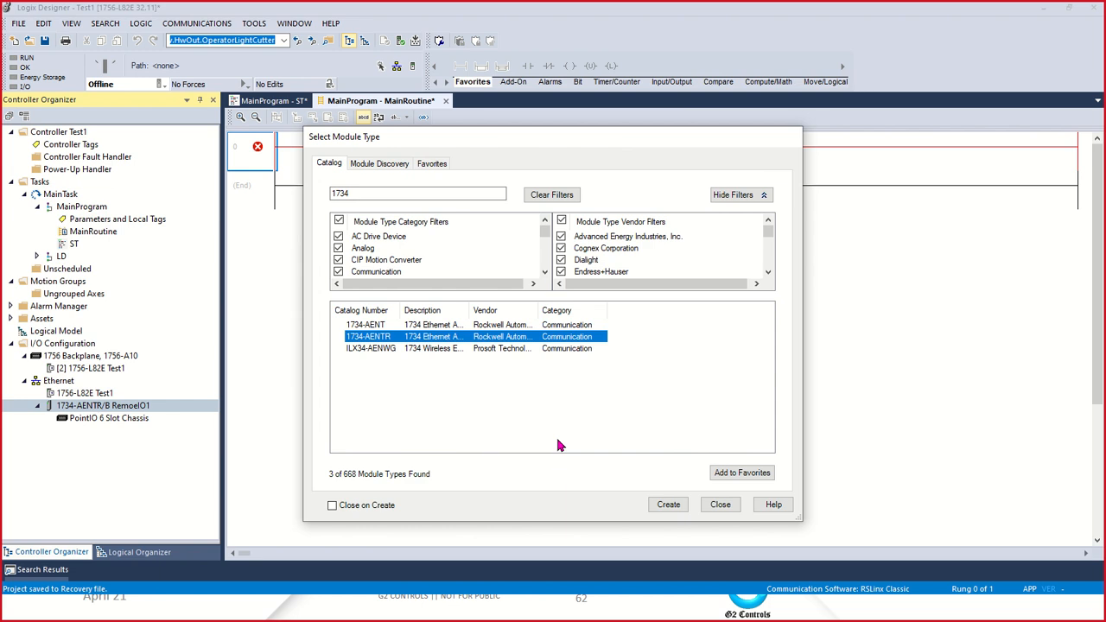
{"action": "left_click", "coordinate": [38, 411]}
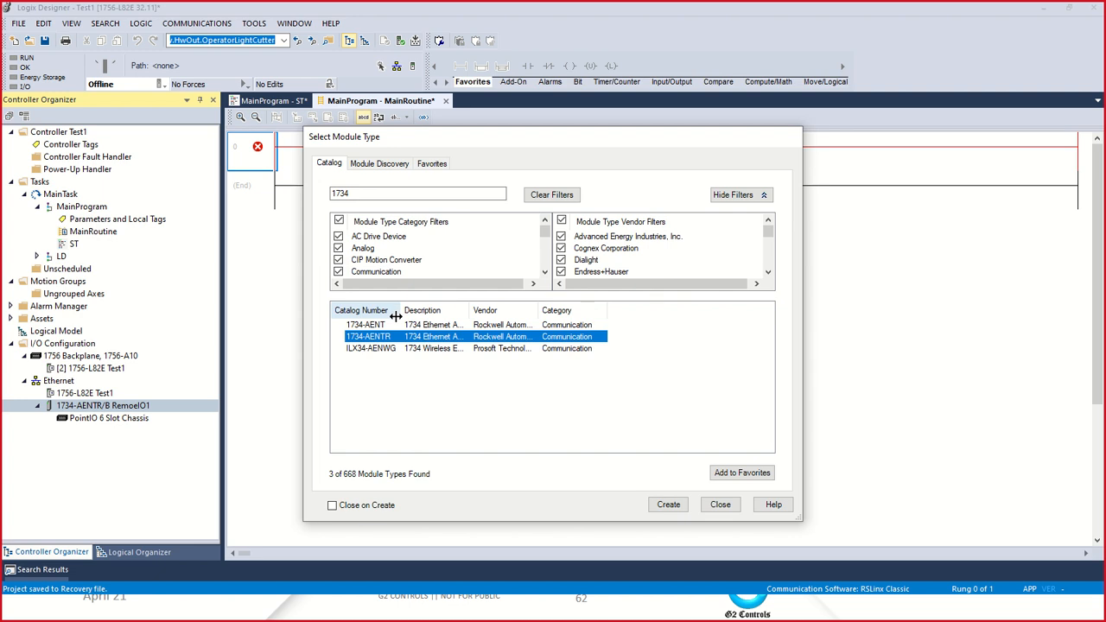
- Start a second 1734-AENTR adapter from the module catalog and name it RemoteIO2
{"action": "left_click", "coordinate": [377, 192]}
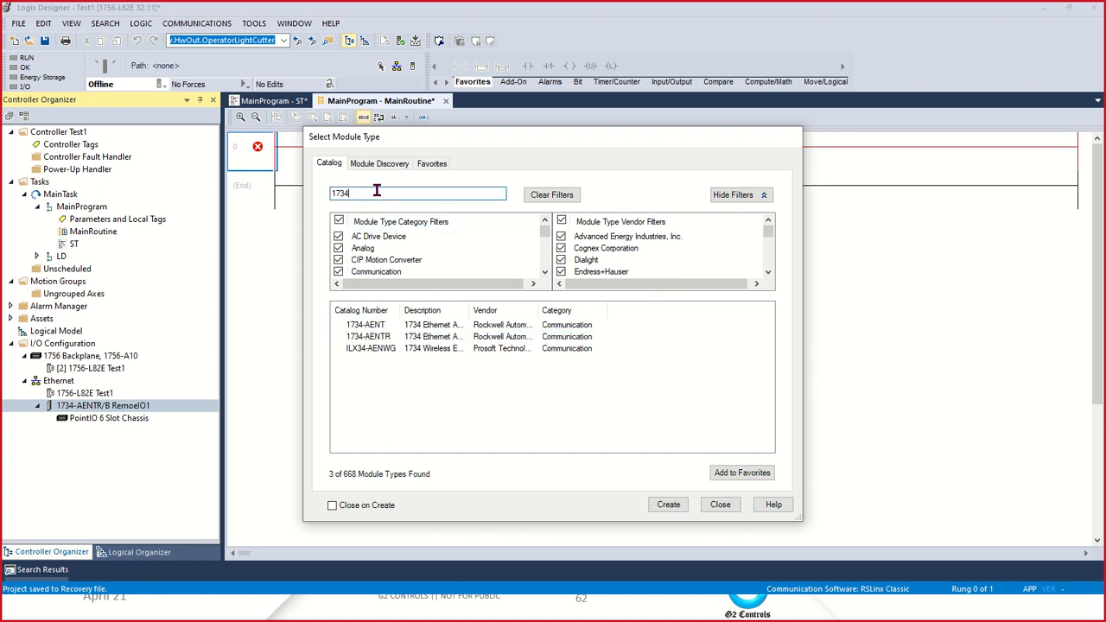
{"action": "left_click", "coordinate": [378, 339]}
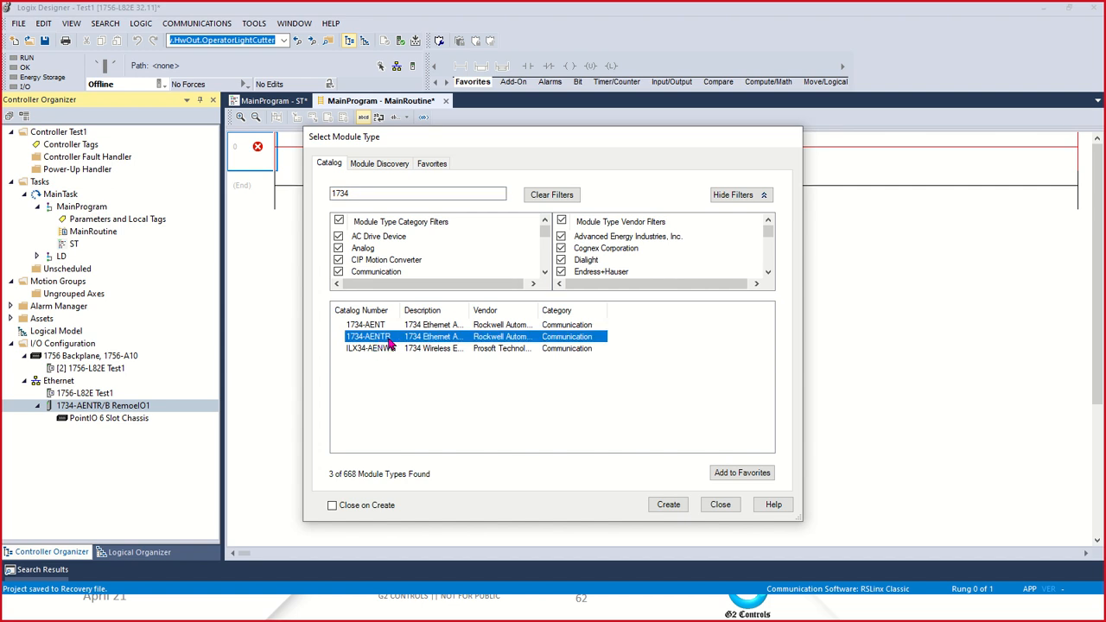
{"action": "left_click", "coordinate": [669, 506]}
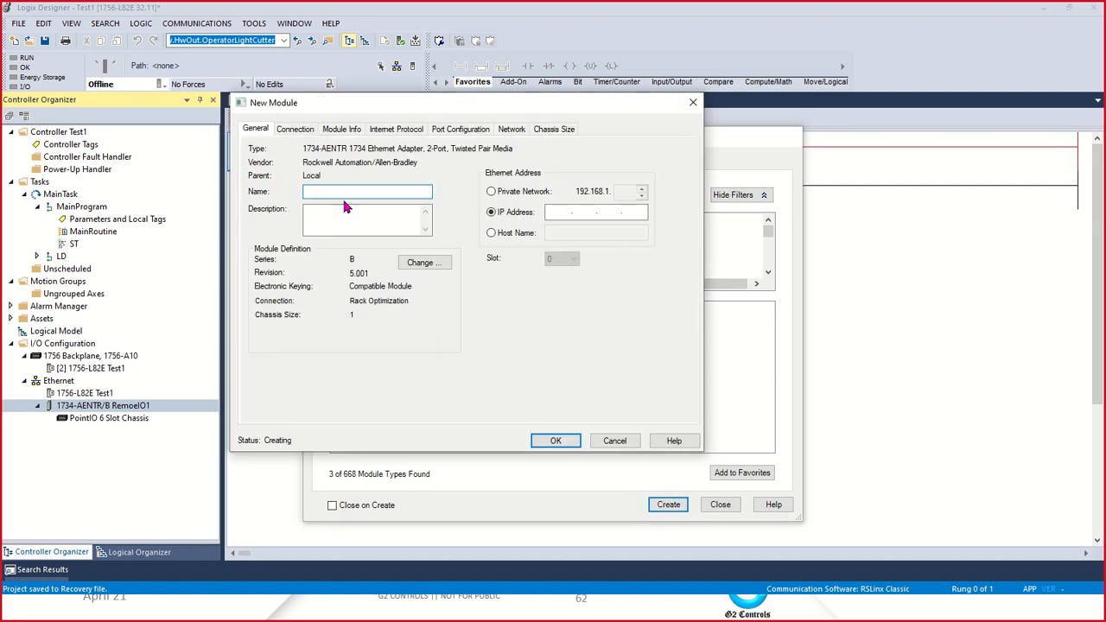
{"action": "type", "text": "Re"}
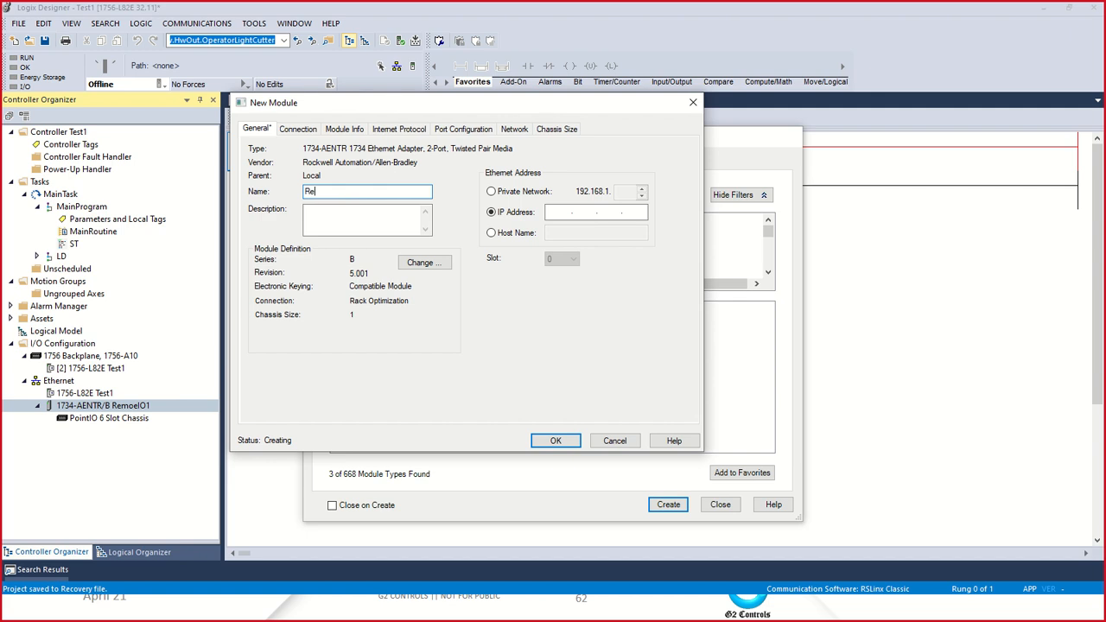
{"action": "type", "text": "moteIO2"}
- Assign RemoteIO2 the private network address 192.168.1.3
{"action": "left_click", "coordinate": [535, 192]}
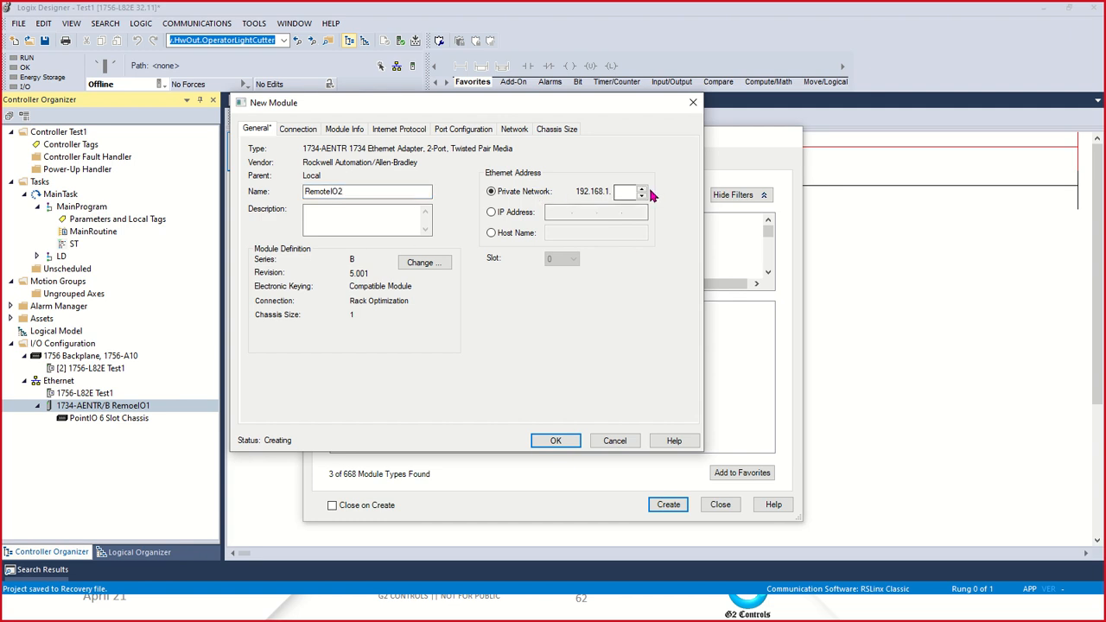
{"action": "left_click", "coordinate": [642, 190]}
{"action": "left_click", "coordinate": [642, 190]}
{"action": "left_click", "coordinate": [641, 191]}
- Set RemoteIO2's chassis size to 4 in its module definition and accept the definition change
{"action": "left_click", "coordinate": [432, 263]}
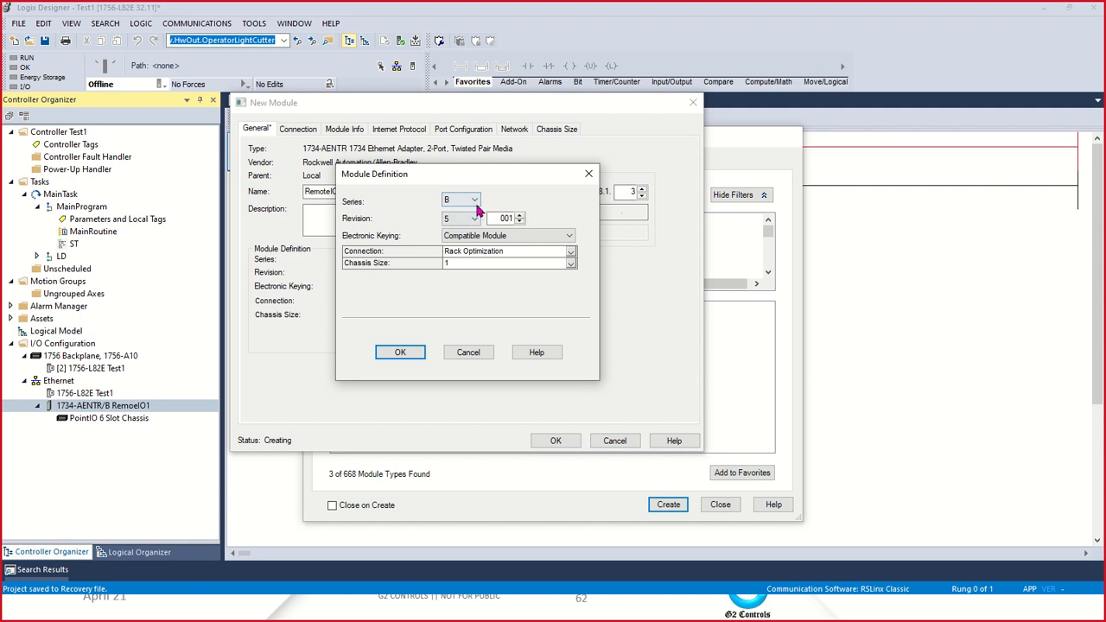
{"action": "left_click", "coordinate": [449, 222]}
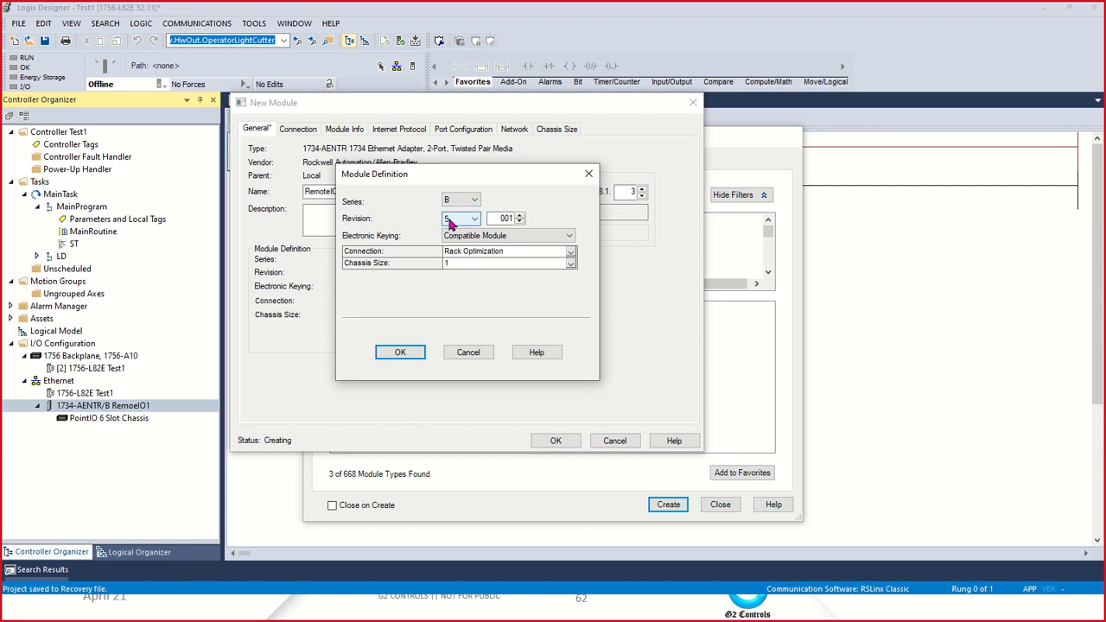
{"action": "left_click", "coordinate": [464, 246]}
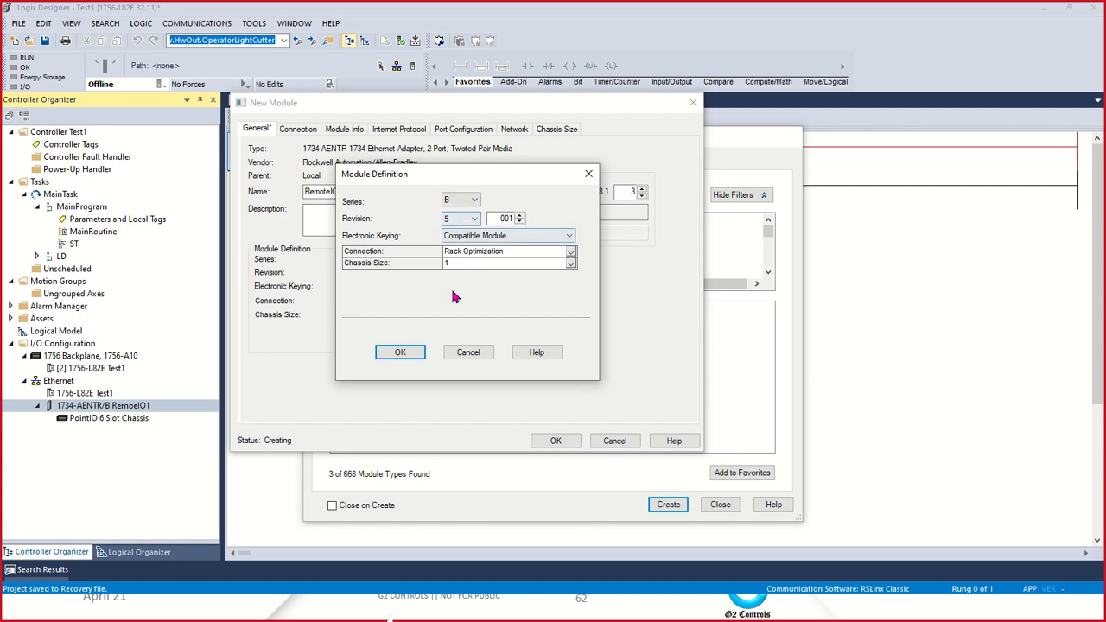
{"action": "left_click", "coordinate": [571, 263]}
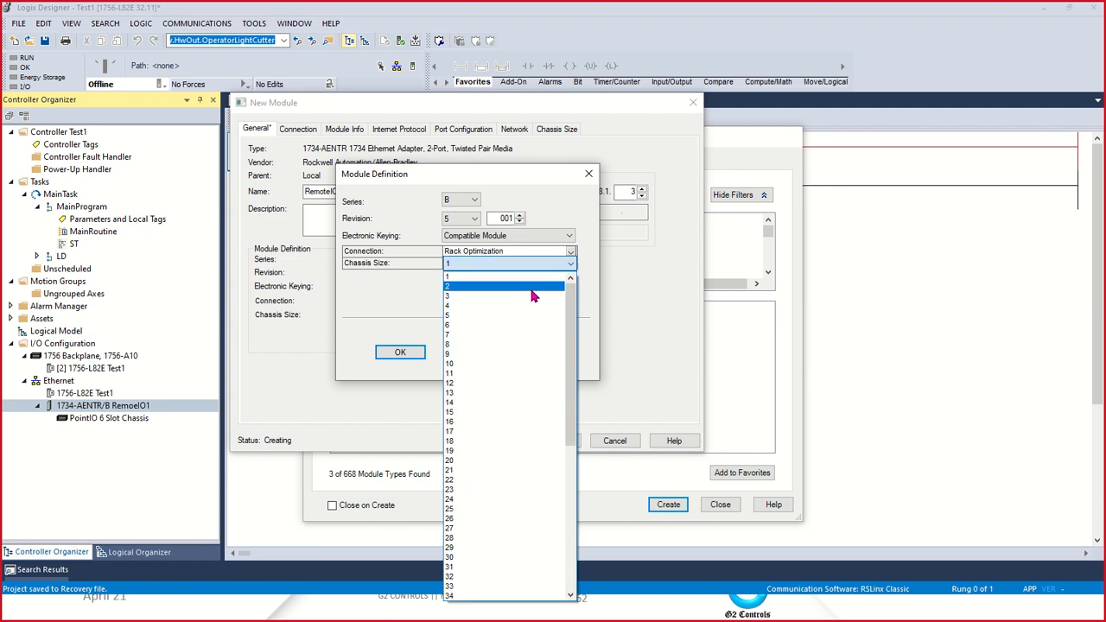
{"action": "left_click", "coordinate": [482, 327]}
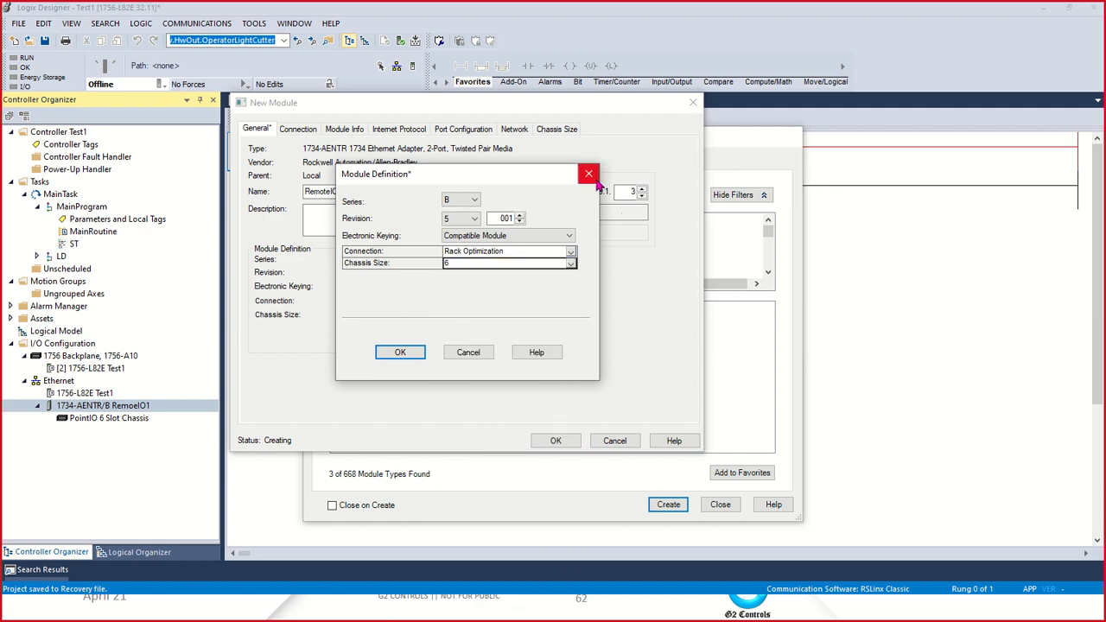
{"action": "left_click", "coordinate": [571, 264]}
{"action": "scroll", "coordinate": [464, 300], "scroll_direction": "up", "scroll_amount": 2}
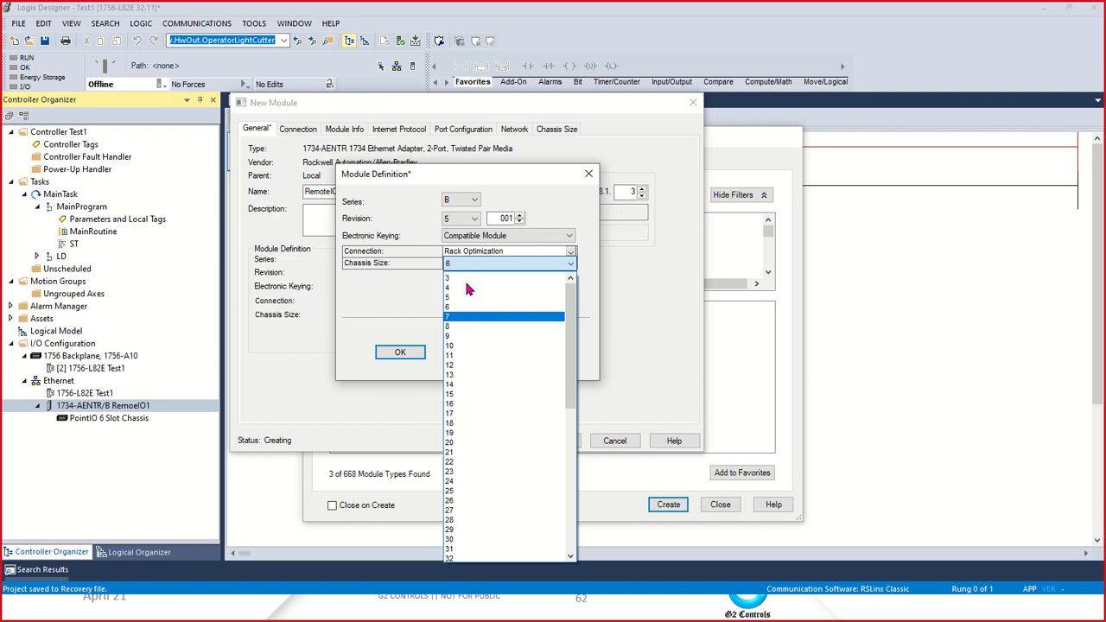
{"action": "left_click", "coordinate": [471, 306]}
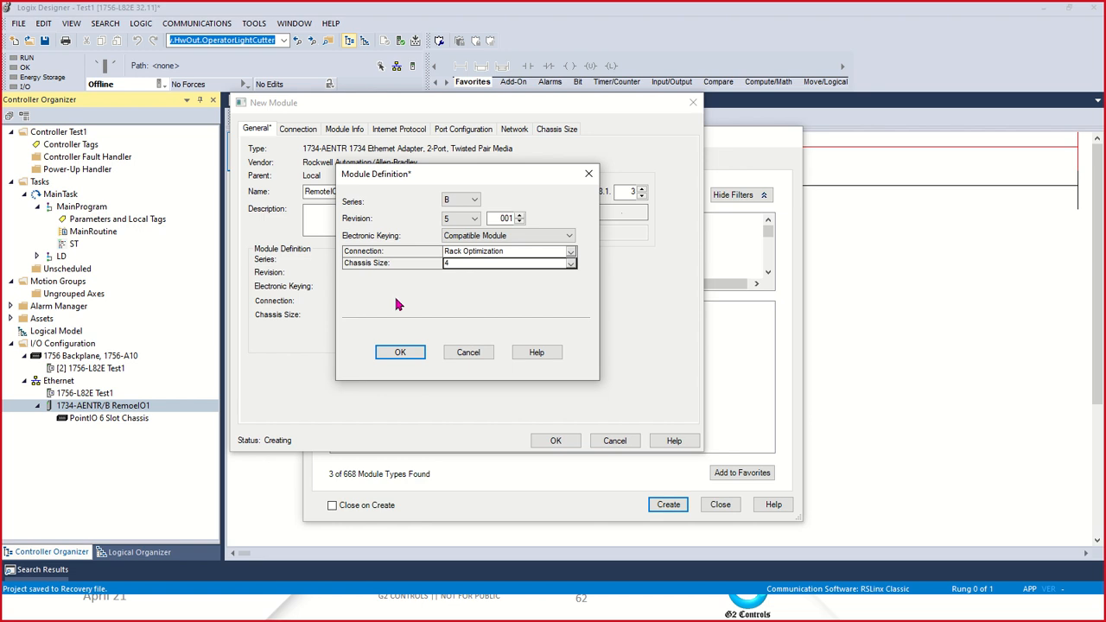
{"action": "left_click", "coordinate": [400, 352]}
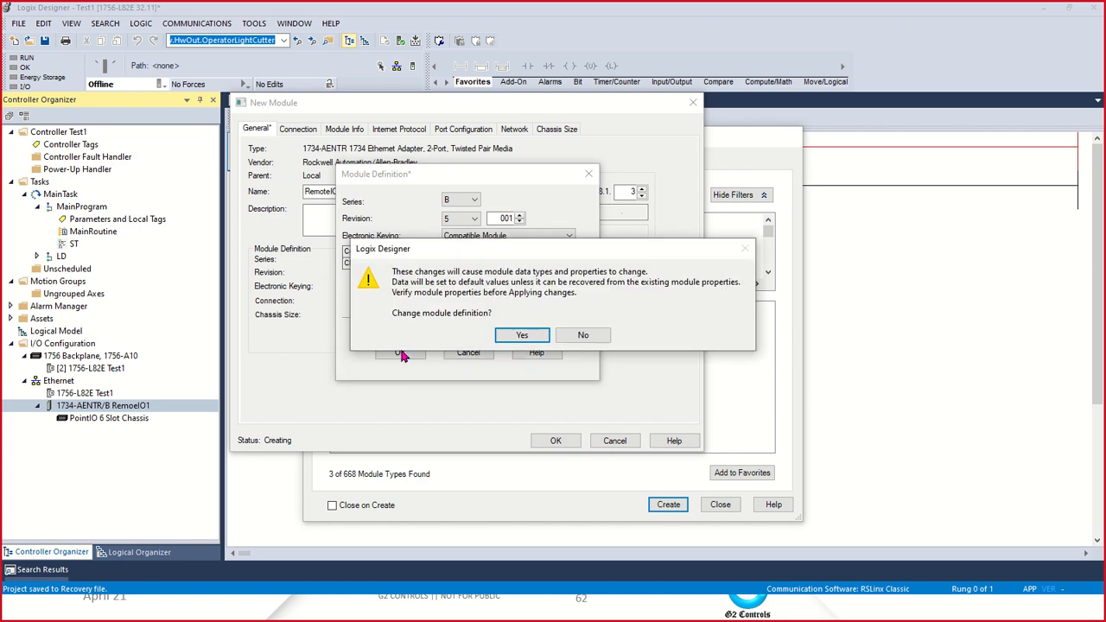
{"action": "left_click", "coordinate": [518, 339]}
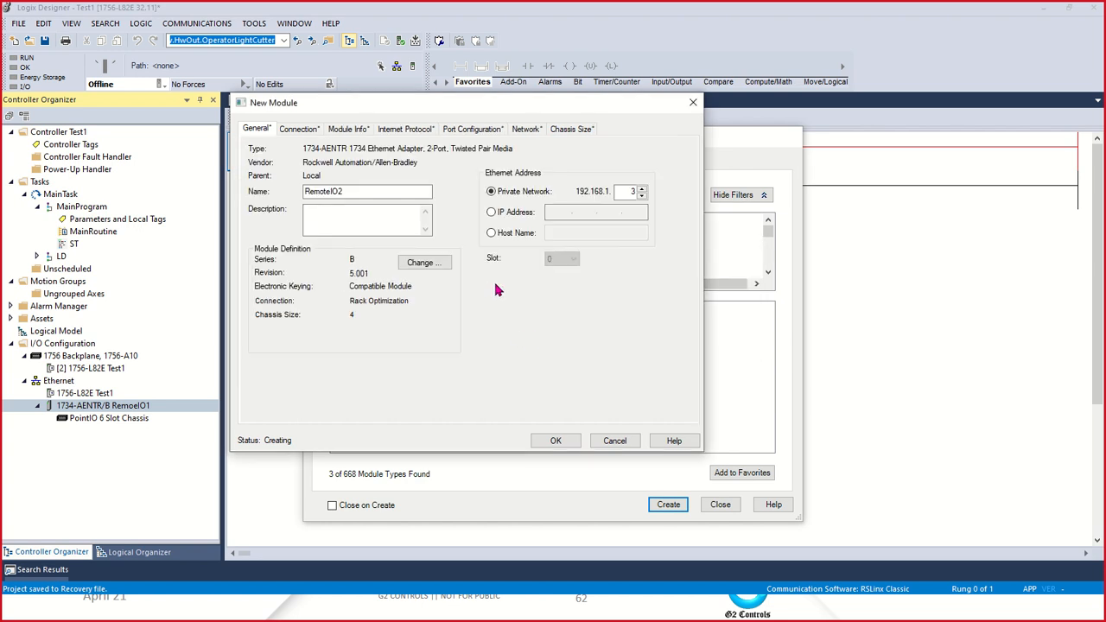
- Set RemoteIO2's requested packet interval (RPI) to 50 ms
{"action": "left_click", "coordinate": [307, 131]}
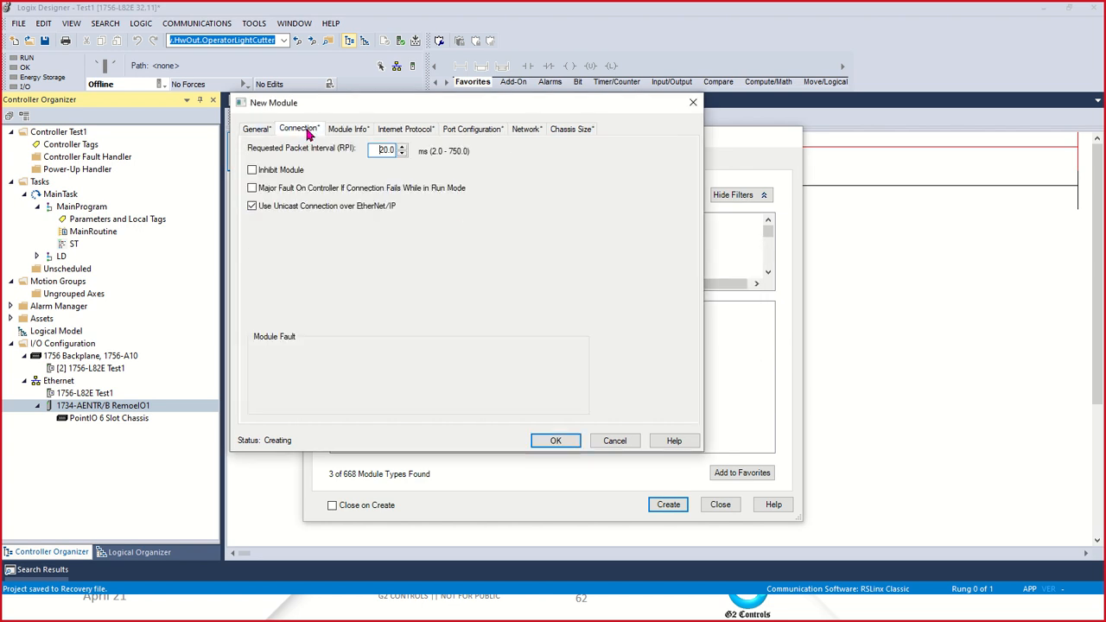
{"action": "double_click", "coordinate": [385, 150]}
{"action": "type", "text": "50"}
{"action": "left_click", "coordinate": [556, 440]}
- Check RemoteIO2's module info, finish creating the adapter and close the module catalog
{"action": "left_click", "coordinate": [359, 132]}
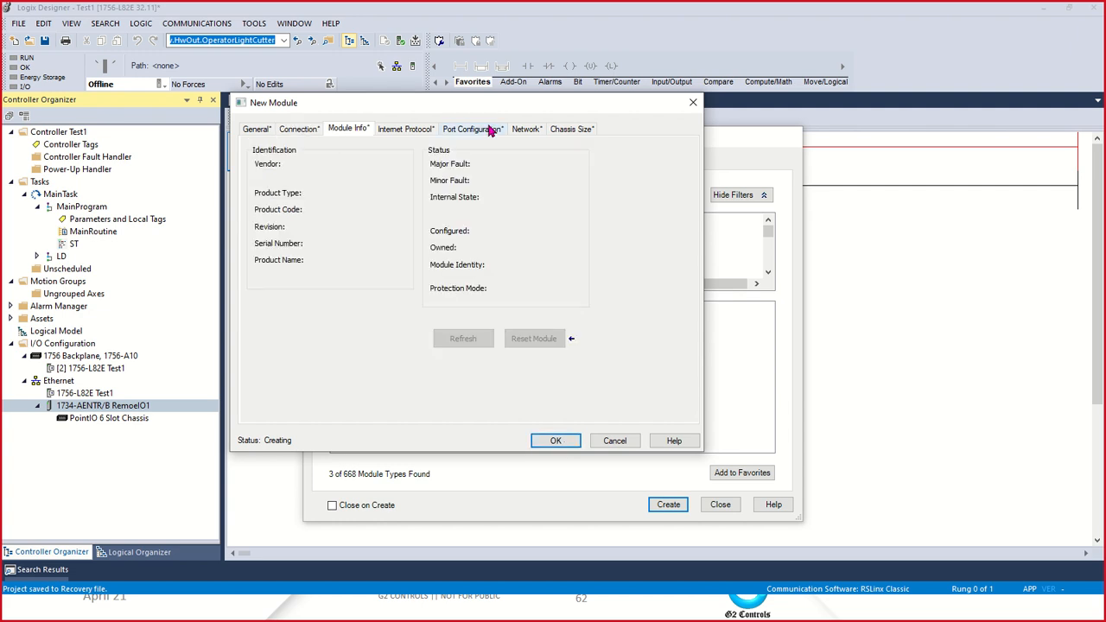
{"action": "left_click", "coordinate": [561, 442]}
{"action": "left_click", "coordinate": [720, 505]}
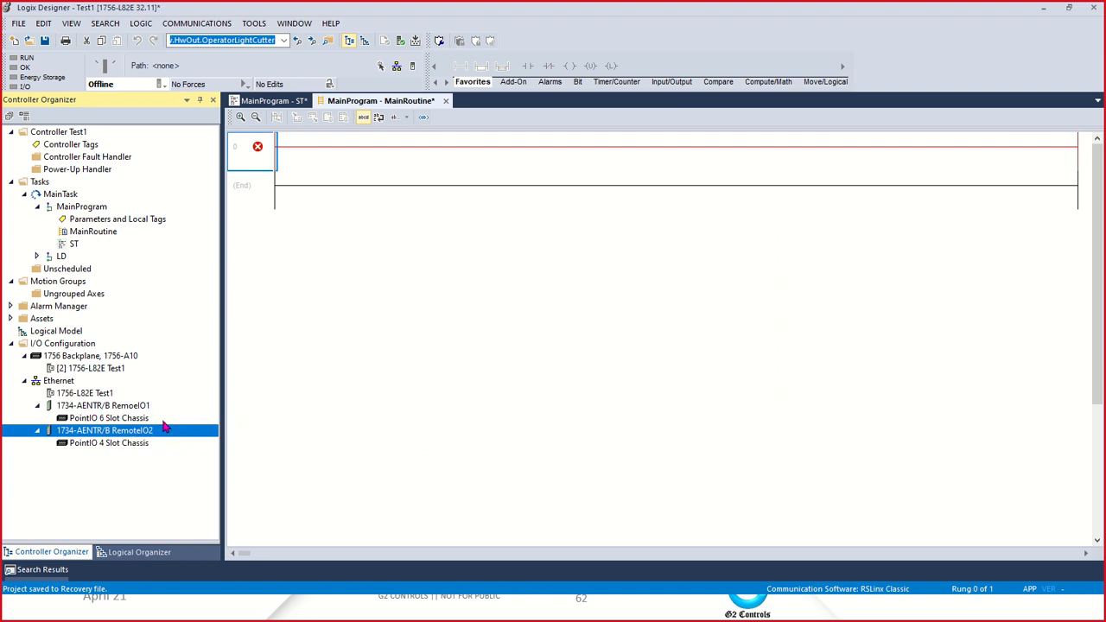
{"action": "left_click", "coordinate": [115, 406]}
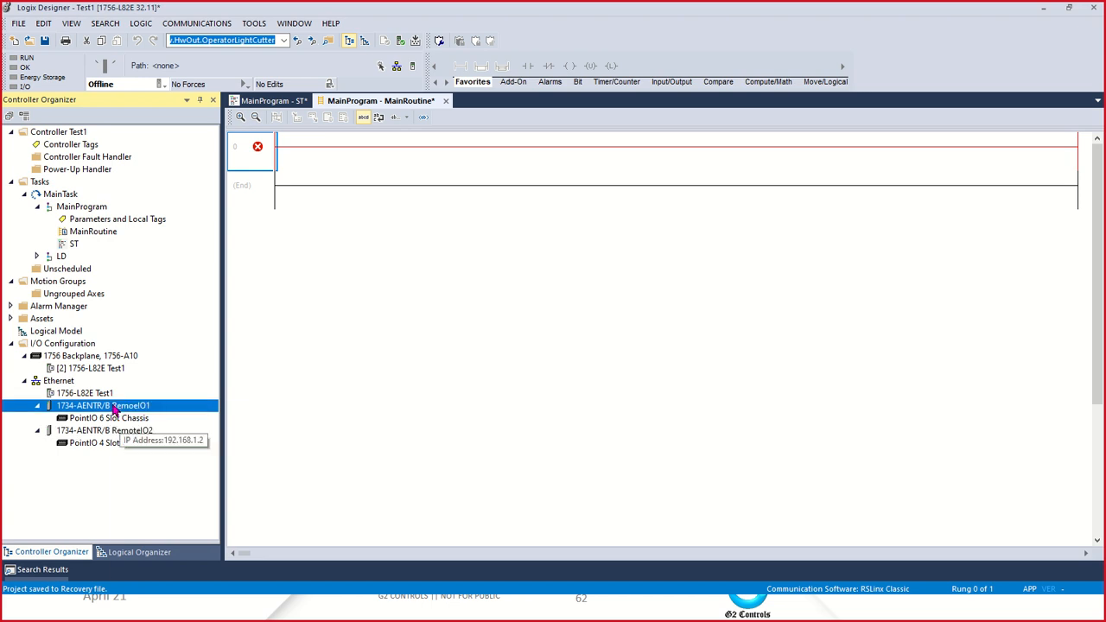
{"action": "right_click", "coordinate": [115, 406]}
{"action": "left_click", "coordinate": [483, 391]}
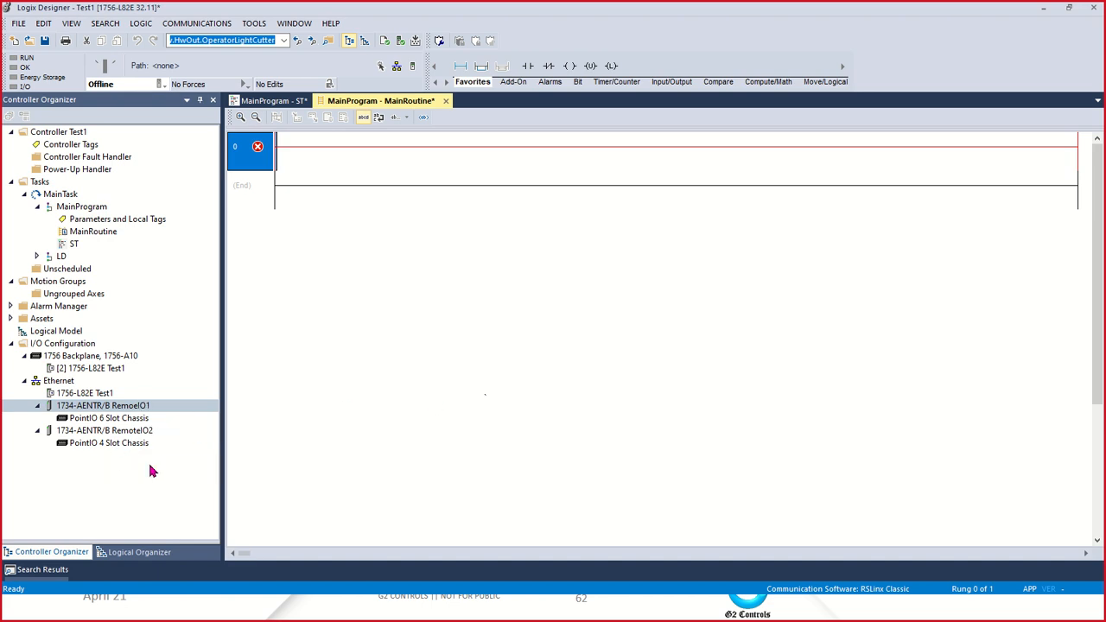
{"action": "right_click", "coordinate": [108, 410]}
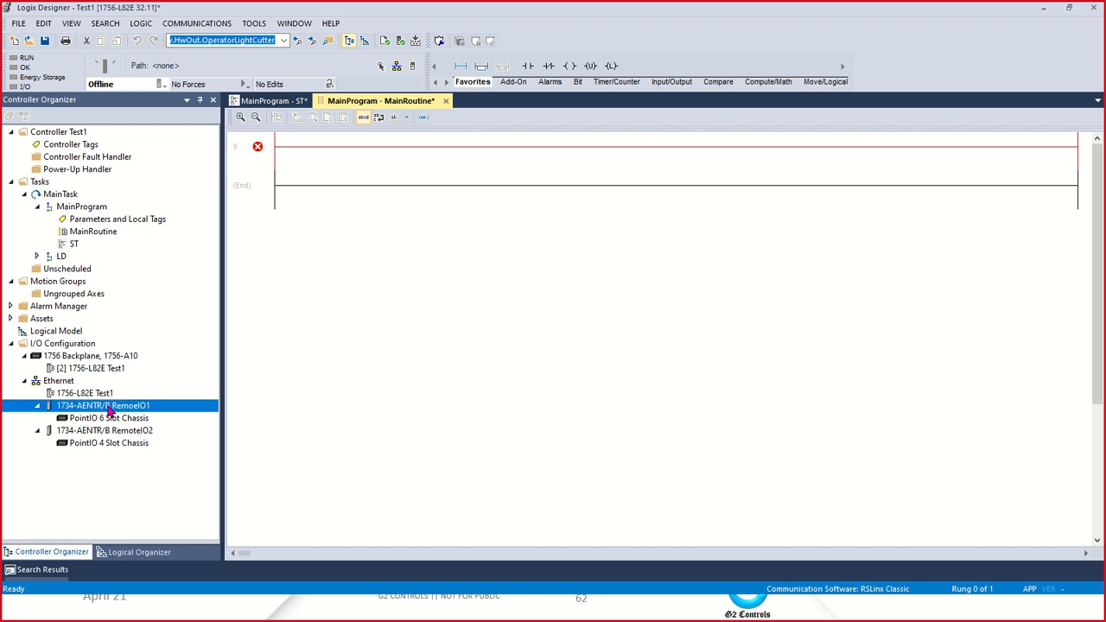
{"action": "left_click", "coordinate": [273, 422]}
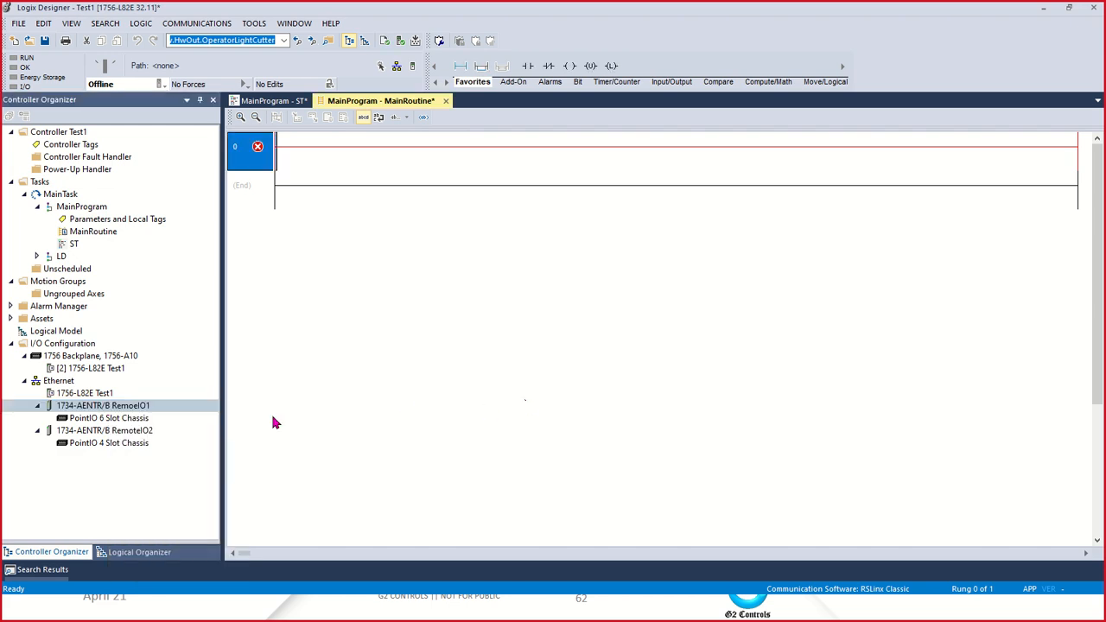
{"action": "right_click", "coordinate": [95, 407]}
{"action": "left_click", "coordinate": [420, 395]}
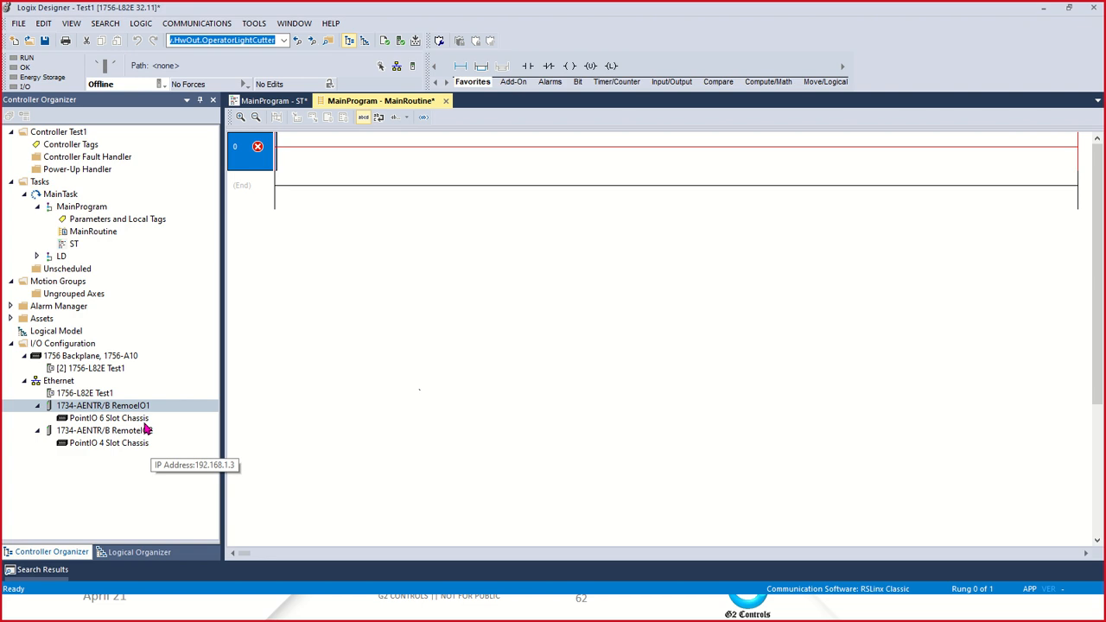
- Review the catalog of module types that can be added under the RemoeIO1 adapter and close it without adding any
{"action": "right_click", "coordinate": [104, 406]}
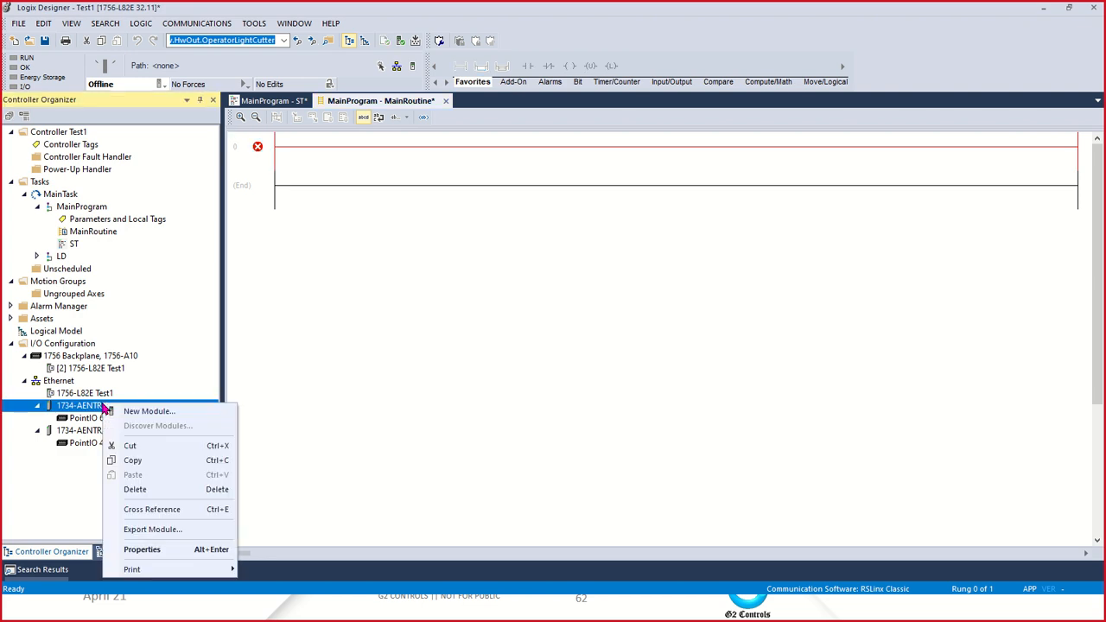
{"action": "left_click", "coordinate": [149, 413]}
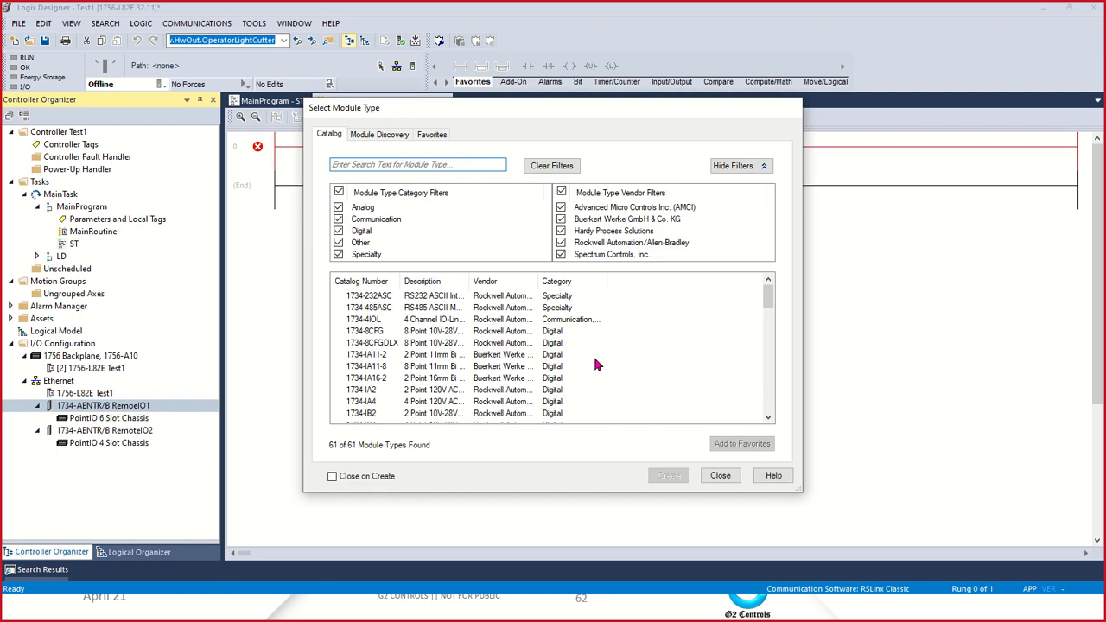
{"action": "left_click", "coordinate": [721, 480]}
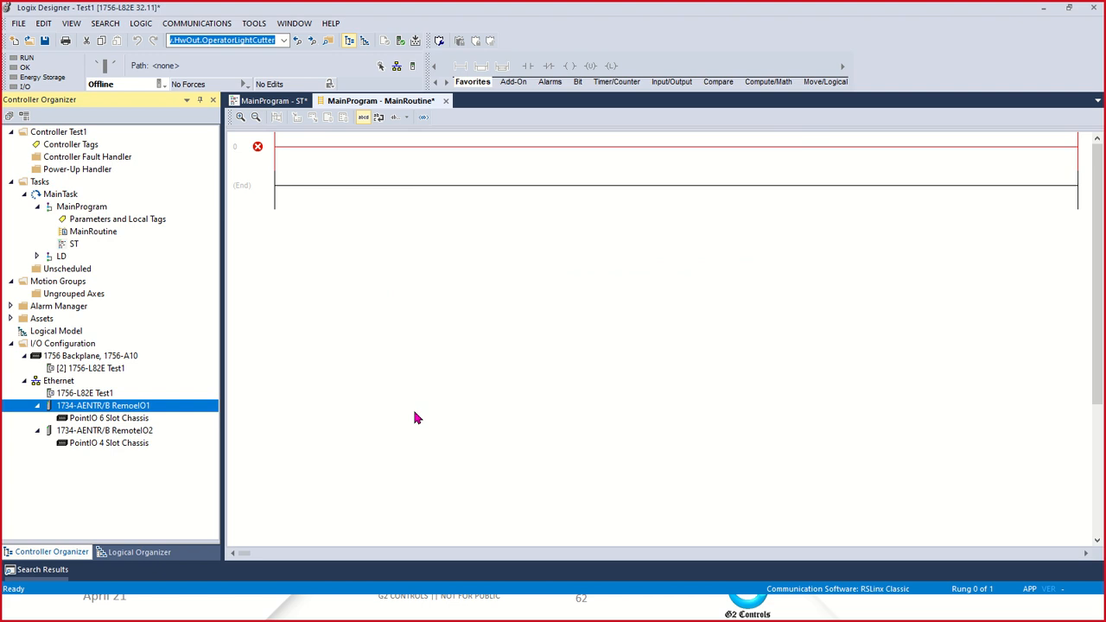
- Open the module definition of the RemoeIO1 adapter and review its available connection types
{"action": "right_click", "coordinate": [100, 413]}
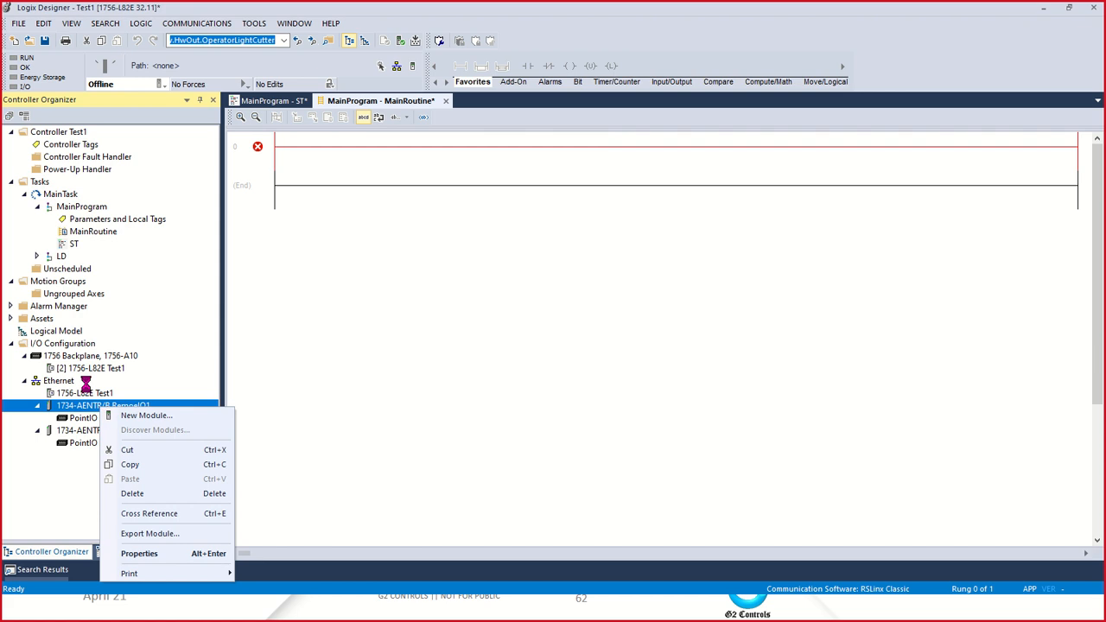
{"action": "right_click", "coordinate": [76, 405]}
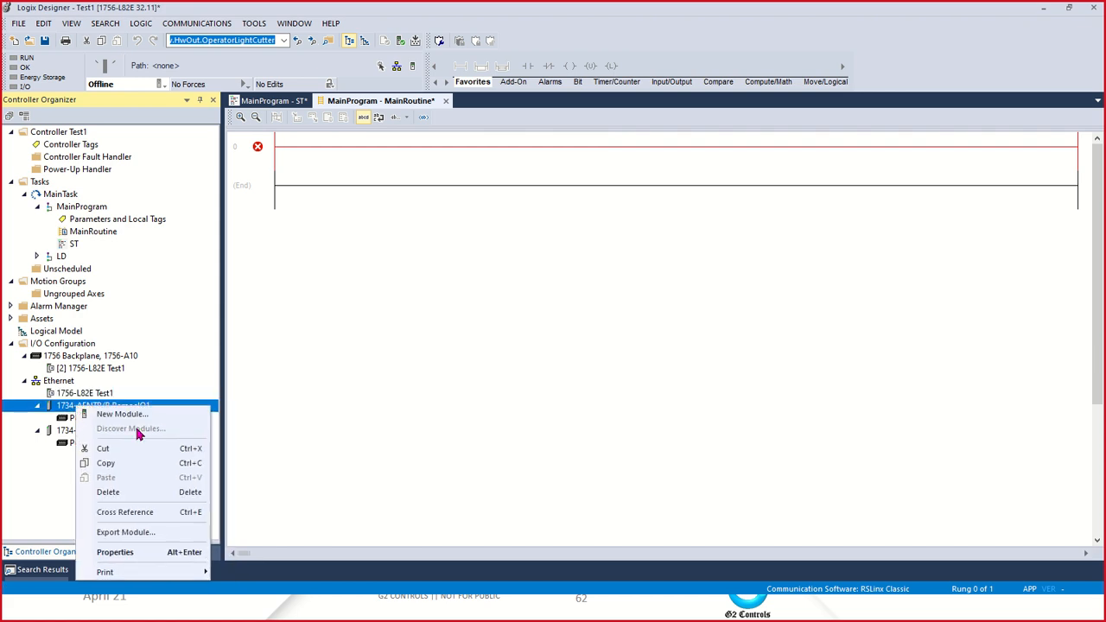
{"action": "left_click", "coordinate": [143, 553]}
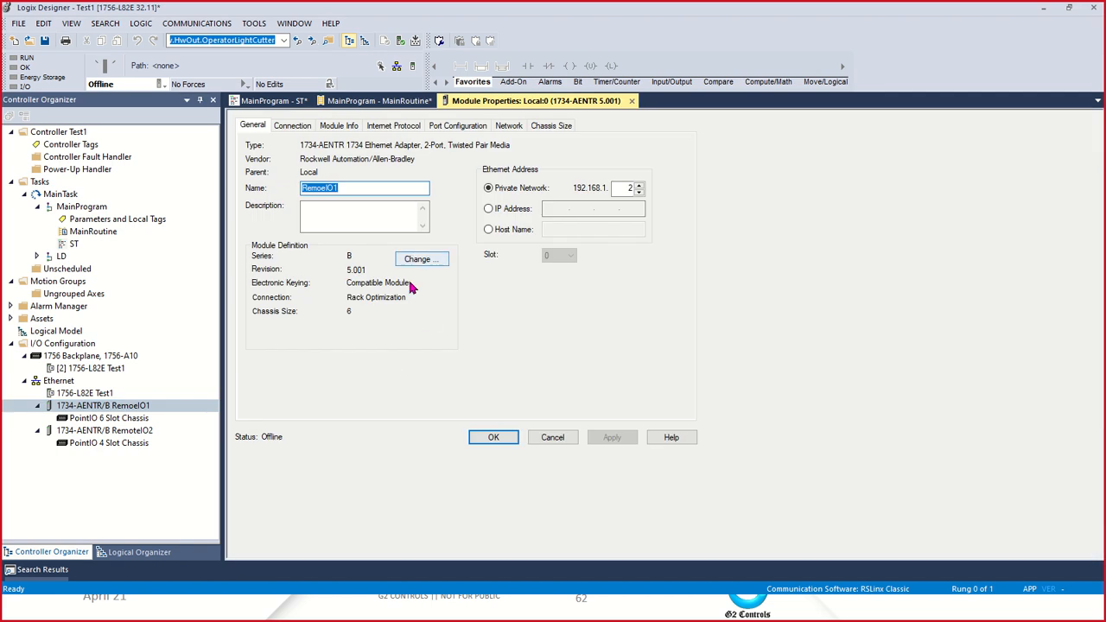
{"action": "left_click", "coordinate": [424, 259]}
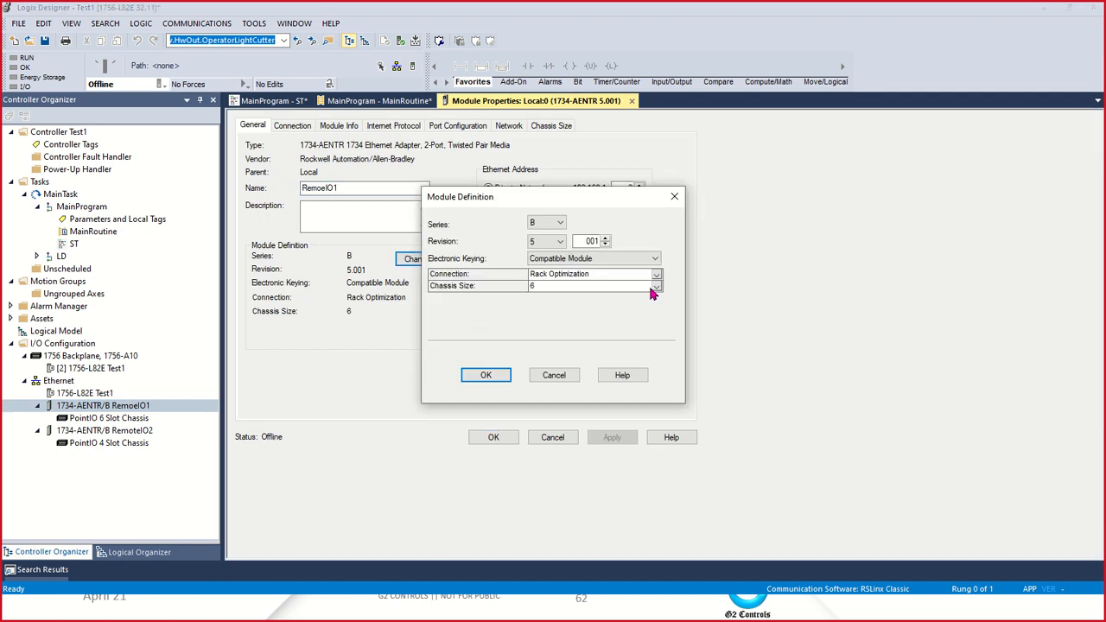
{"action": "left_click", "coordinate": [656, 278]}
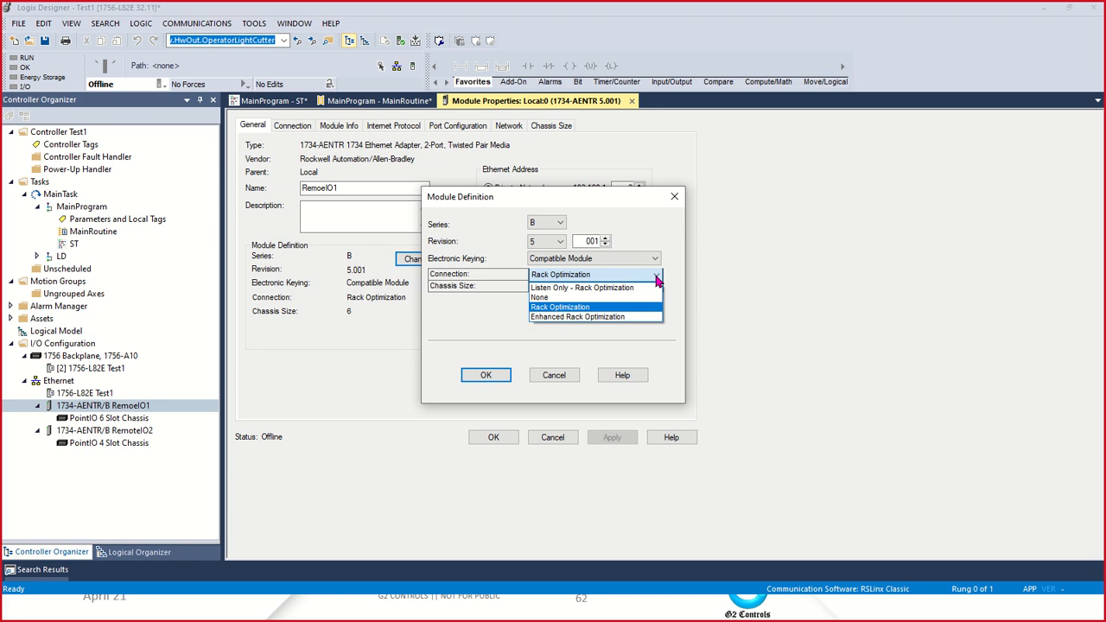
{"action": "left_click", "coordinate": [656, 279]}
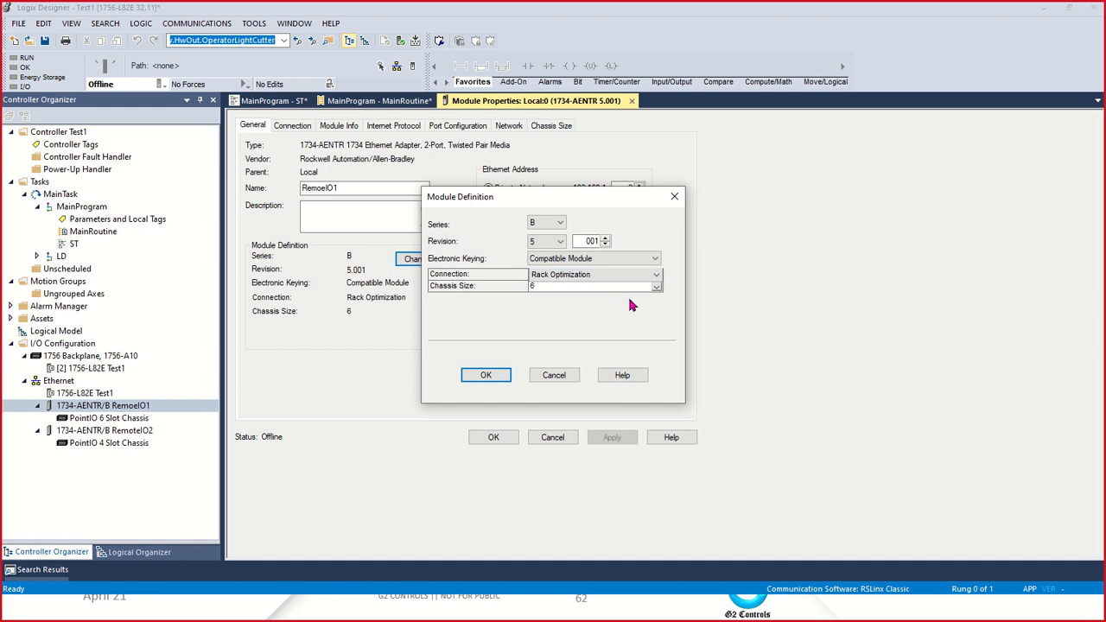
- Try Listen Only - Rack Optimization as RemoeIO1's connection, check the chassis size choices and return the connection to Rack Optimization
{"action": "left_click", "coordinate": [553, 275]}
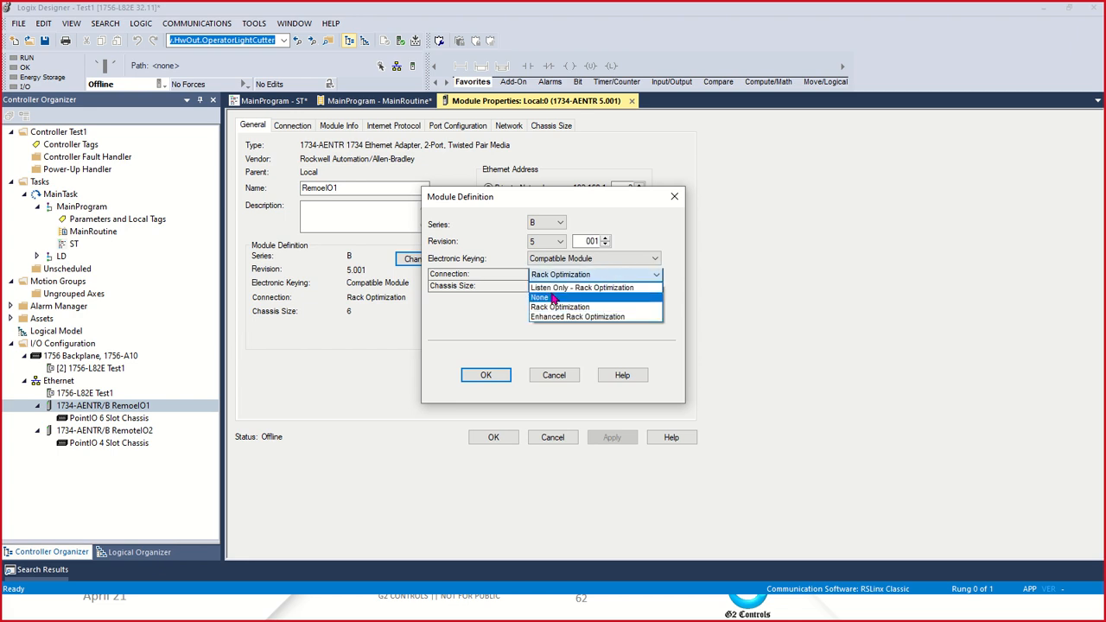
{"action": "left_click", "coordinate": [589, 290]}
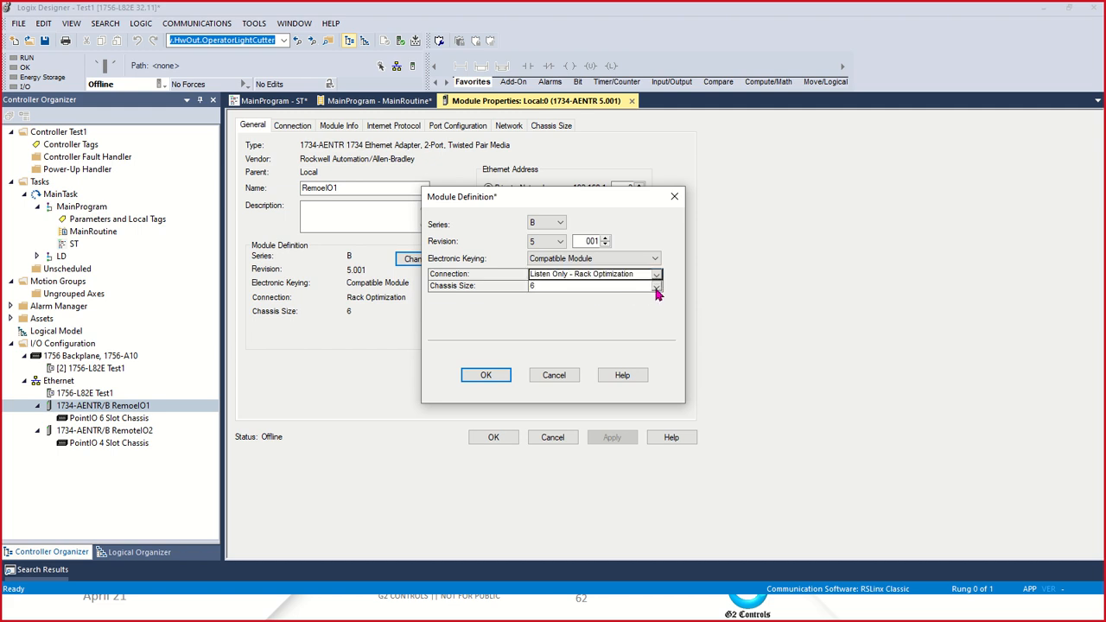
{"action": "left_click", "coordinate": [657, 289]}
{"action": "left_click", "coordinate": [592, 310]}
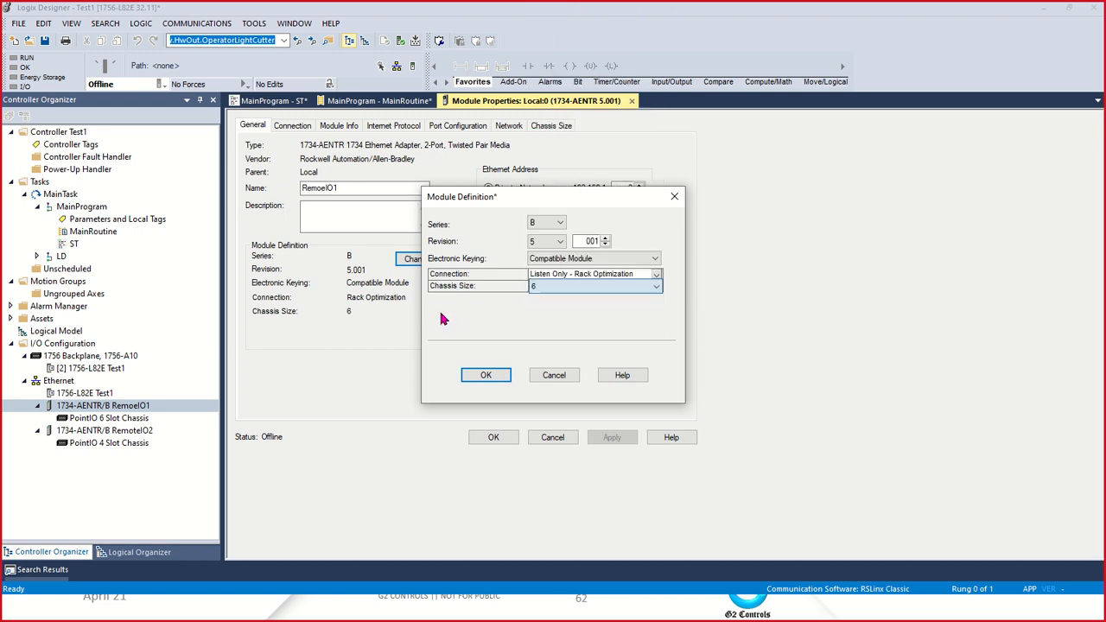
{"action": "left_click", "coordinate": [544, 286]}
{"action": "left_click", "coordinate": [507, 293]}
{"action": "left_click", "coordinate": [656, 276]}
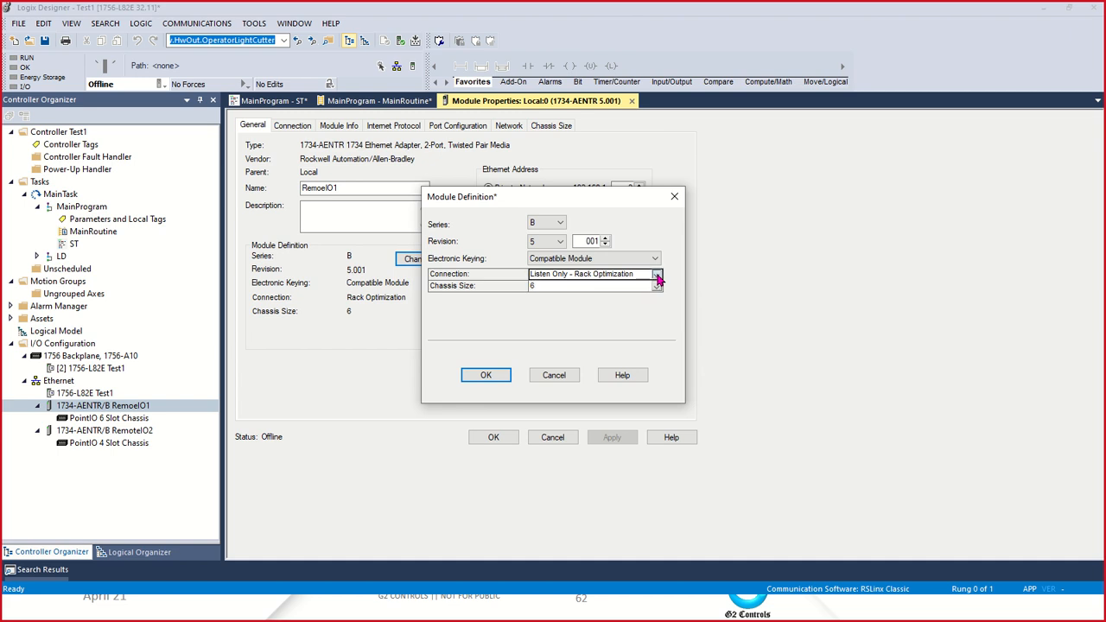
{"action": "left_click", "coordinate": [585, 309]}
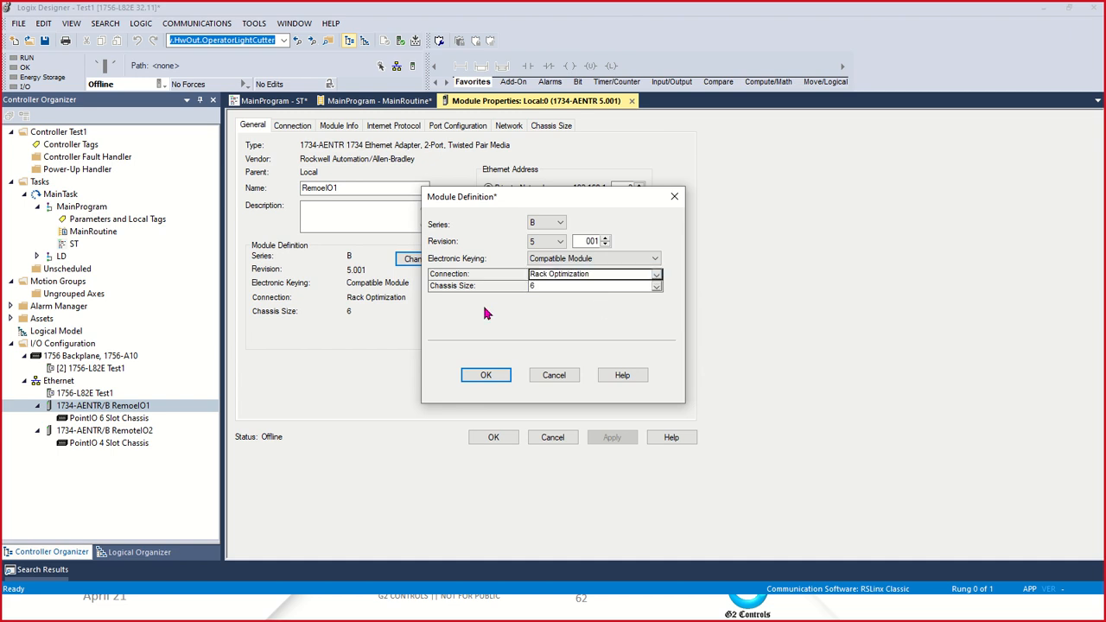
- Try None as RemoeIO1's connection, review the connection choices again and set it back to Rack Optimization
{"action": "left_click", "coordinate": [657, 275]}
{"action": "left_click", "coordinate": [566, 297]}
{"action": "left_click", "coordinate": [657, 276]}
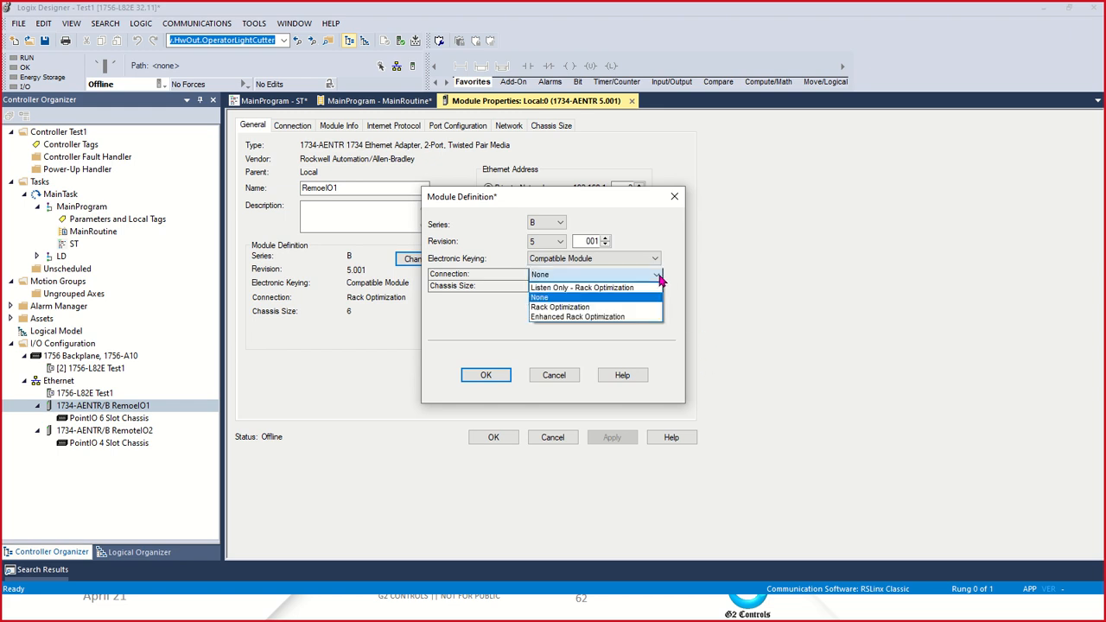
{"action": "left_click", "coordinate": [562, 331]}
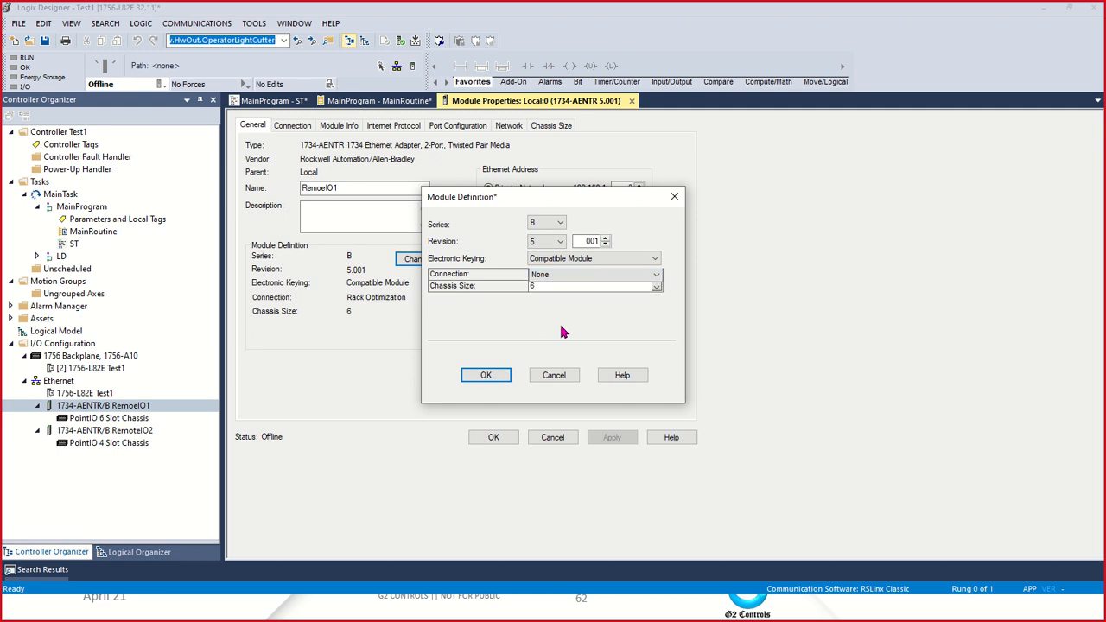
{"action": "left_click", "coordinate": [646, 274]}
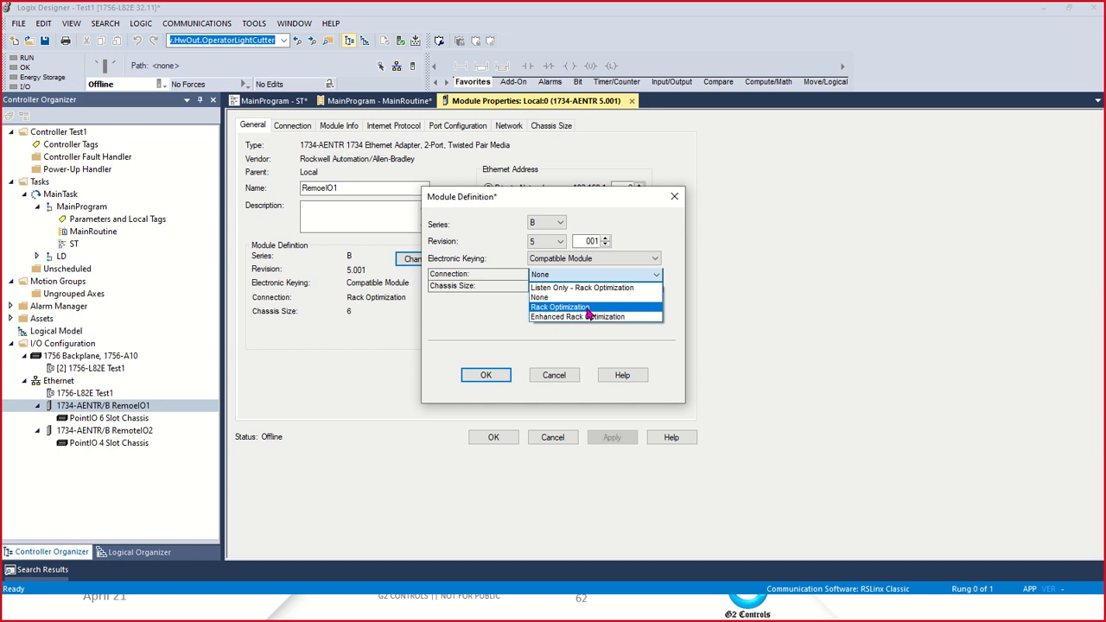
{"action": "left_click", "coordinate": [587, 309]}
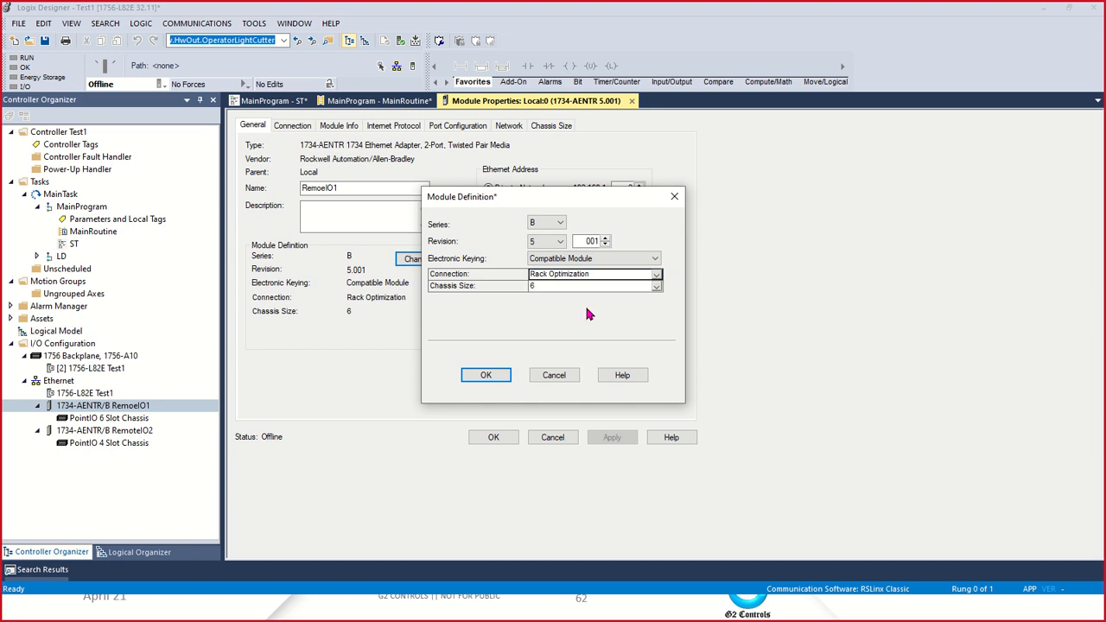
- Accept RemoeIO1's module definition change, but cancel the module properties without applying it
{"action": "left_click", "coordinate": [485, 377]}
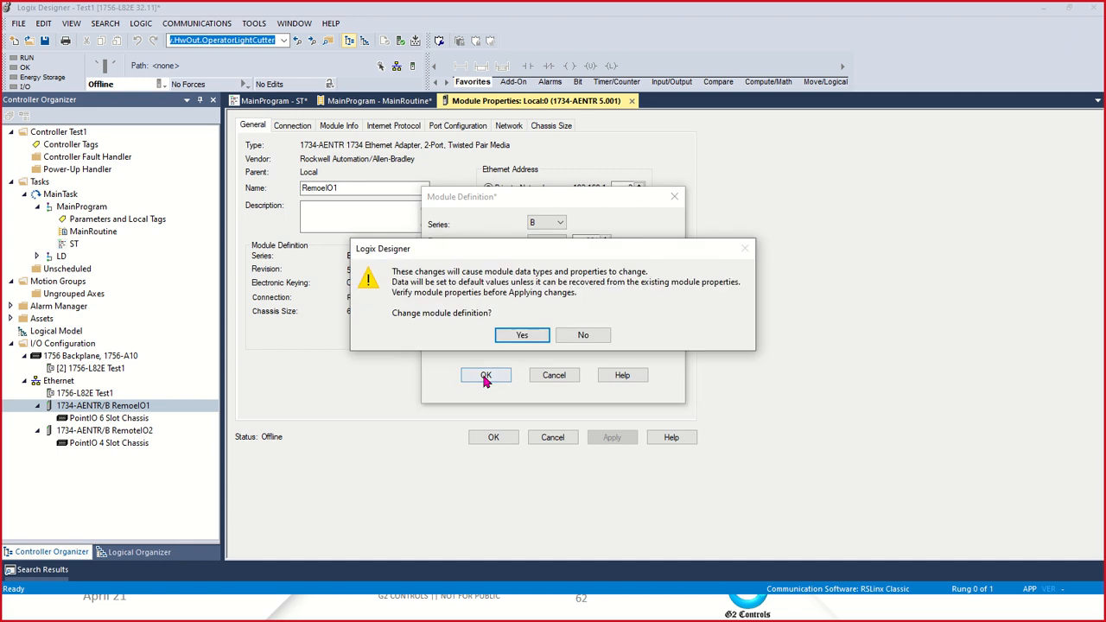
{"action": "left_click", "coordinate": [522, 336]}
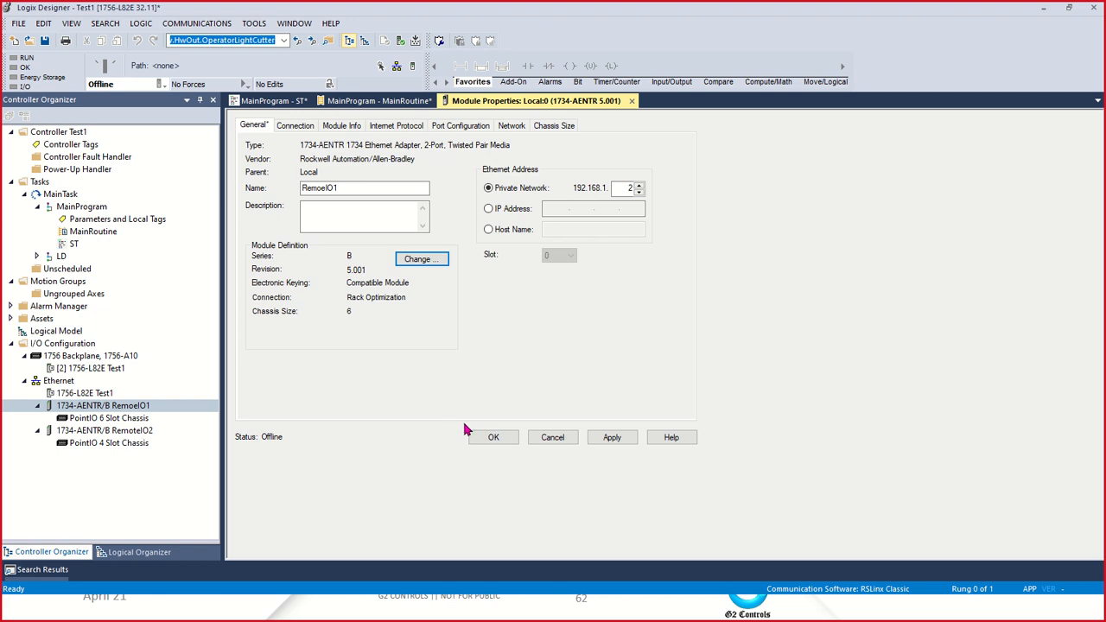
{"action": "left_click", "coordinate": [539, 433]}
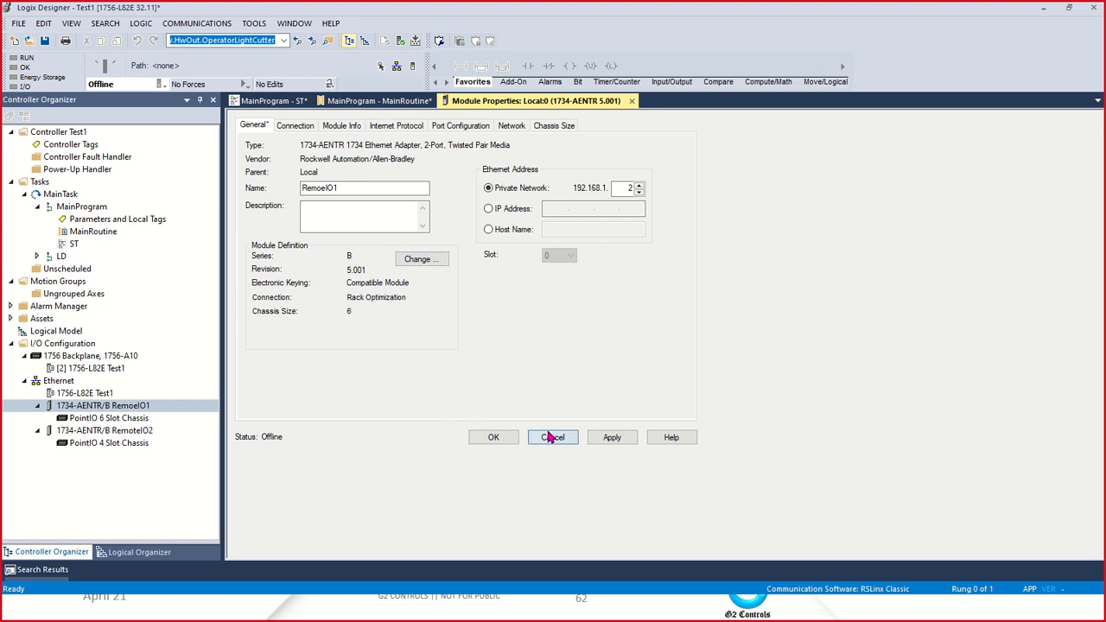
- Start adding a new module under the RemoeIO1 adapter and filter the module catalog to the Digital category only
{"action": "left_click", "coordinate": [102, 412]}
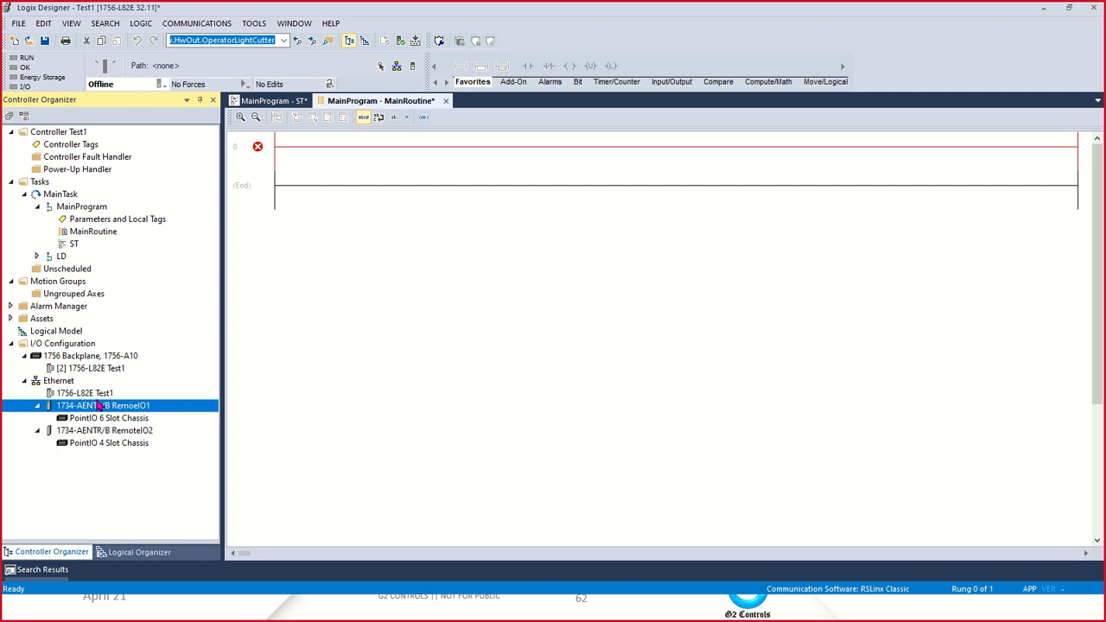
{"action": "left_click", "coordinate": [100, 419]}
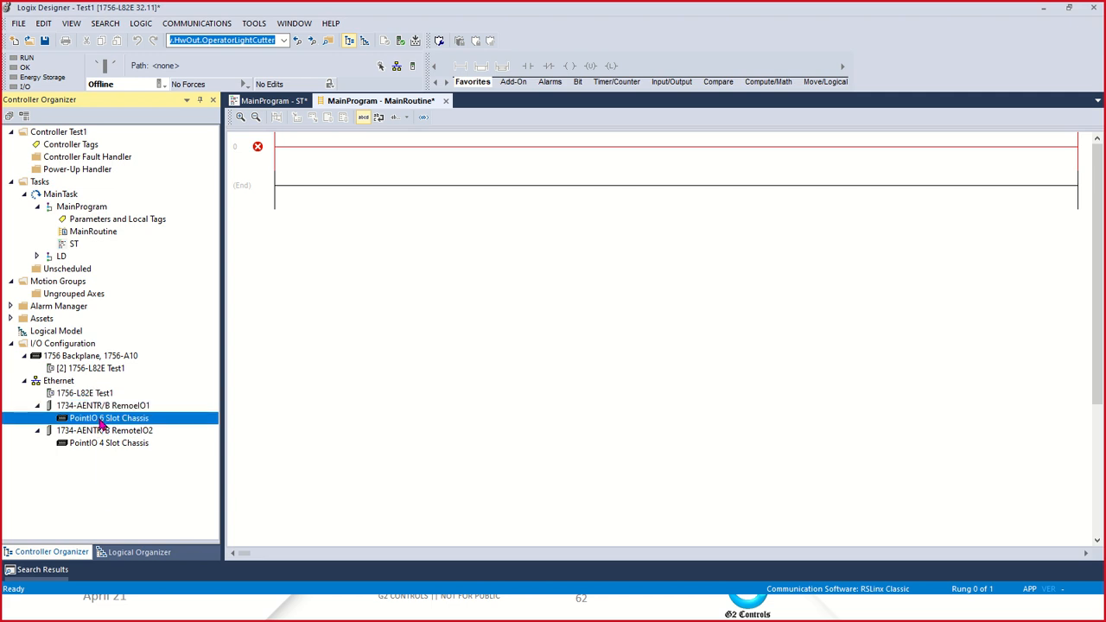
{"action": "right_click", "coordinate": [101, 419]}
{"action": "right_click", "coordinate": [124, 406]}
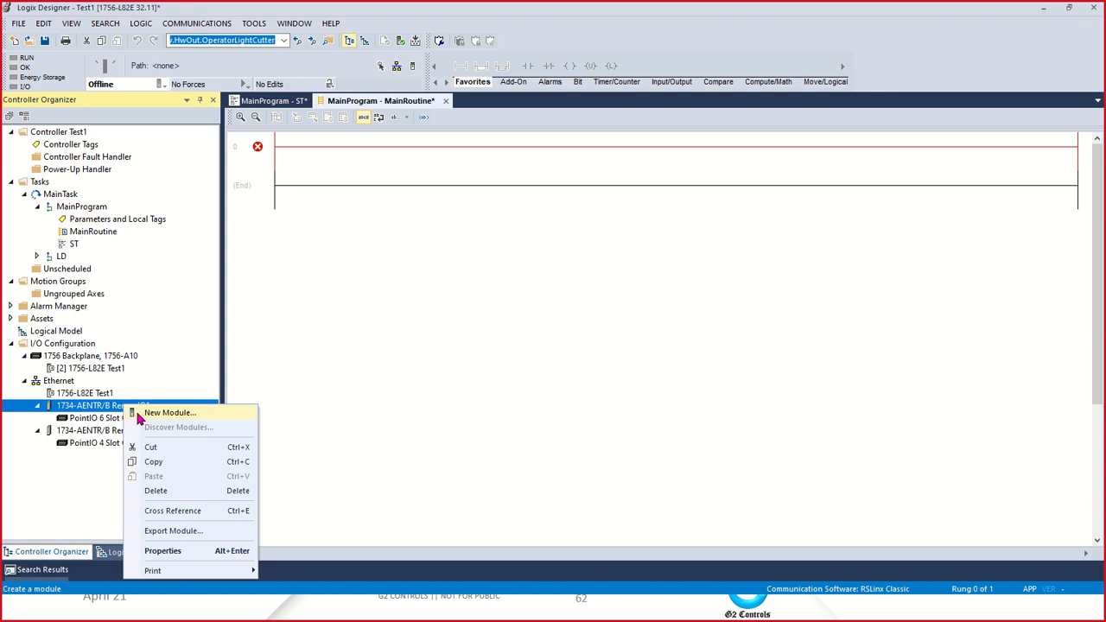
{"action": "left_click", "coordinate": [152, 413]}
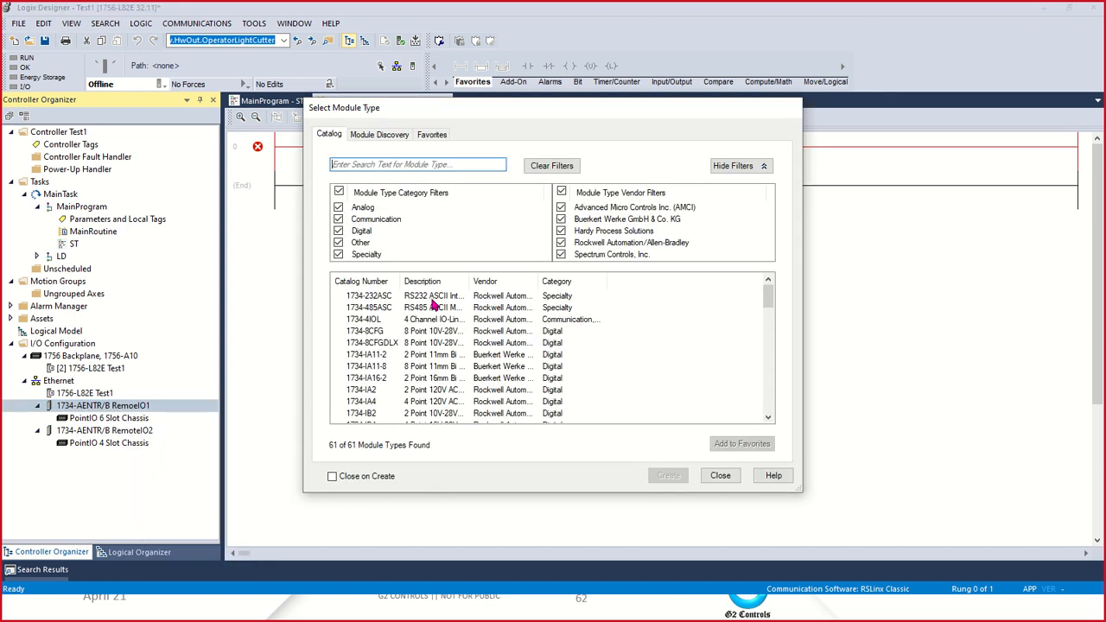
{"action": "left_click", "coordinate": [467, 164]}
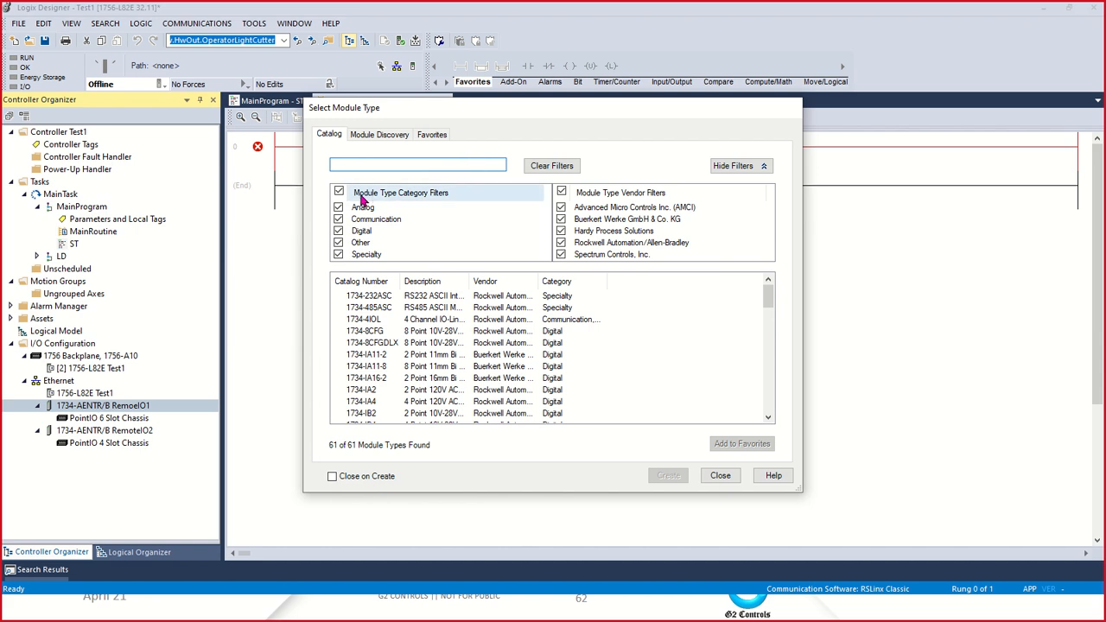
{"action": "left_click", "coordinate": [338, 191]}
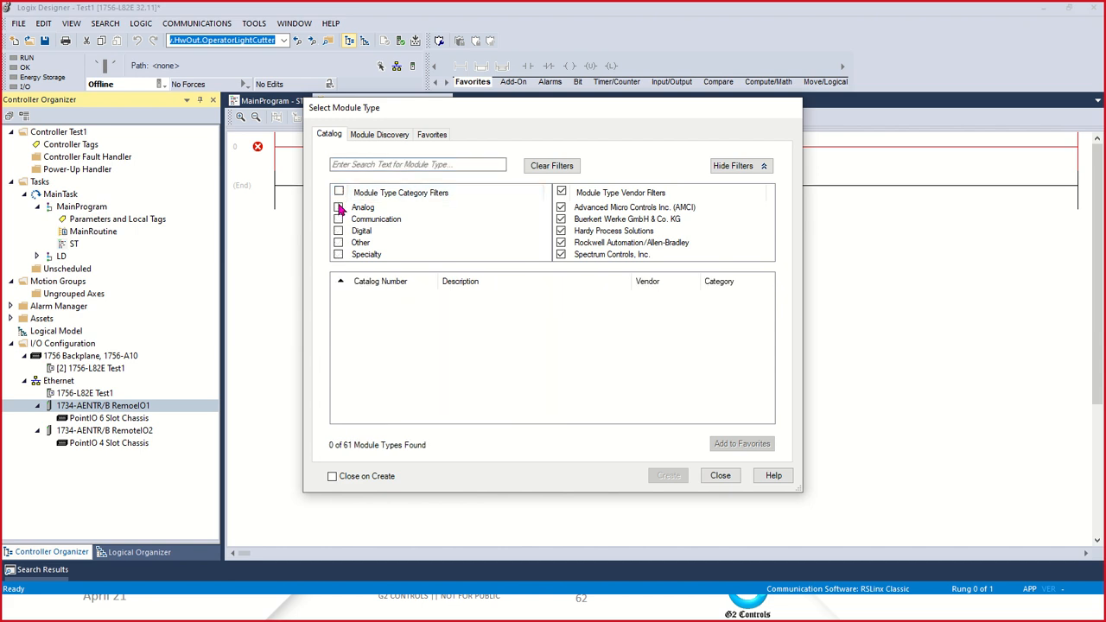
{"action": "left_click", "coordinate": [337, 231]}
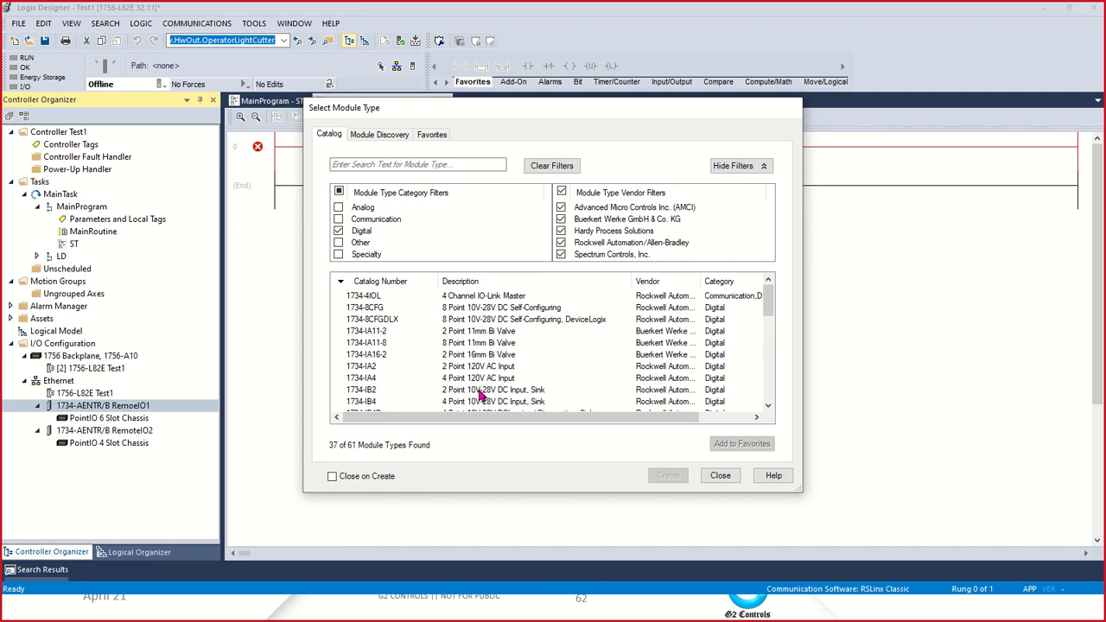
- Browse the digital module types and select the 1734-IB8 8-point 10V-28V DC sink input module
{"action": "scroll", "coordinate": [420, 350], "scroll_direction": "down", "scroll_amount": 3}
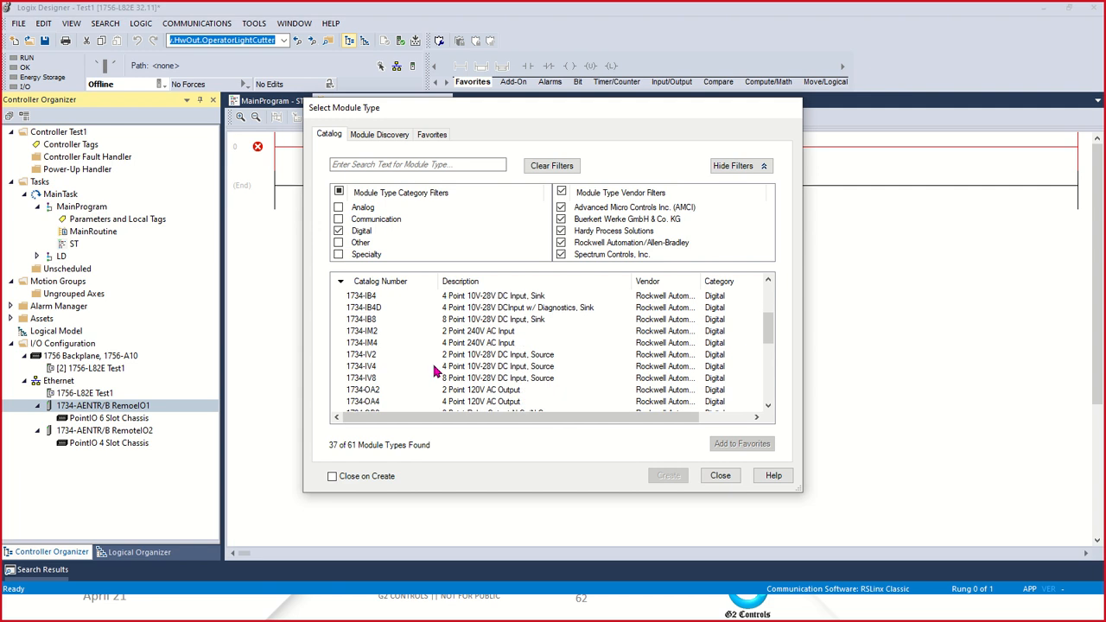
{"action": "scroll", "coordinate": [406, 364], "scroll_direction": "down", "scroll_amount": 2}
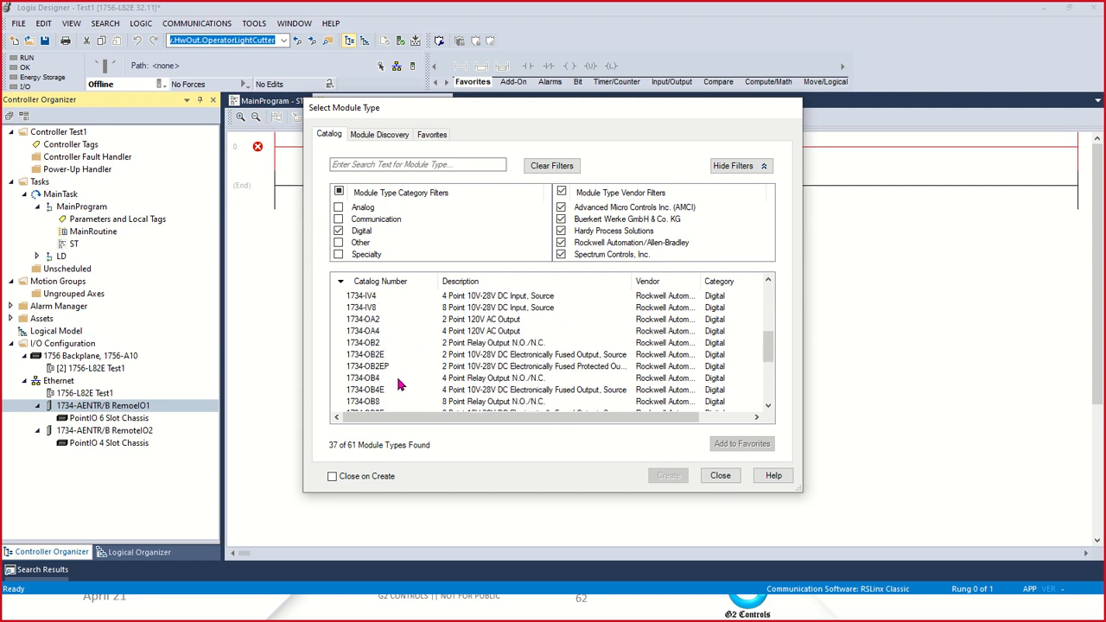
{"action": "scroll", "coordinate": [386, 372], "scroll_direction": "down", "scroll_amount": 2}
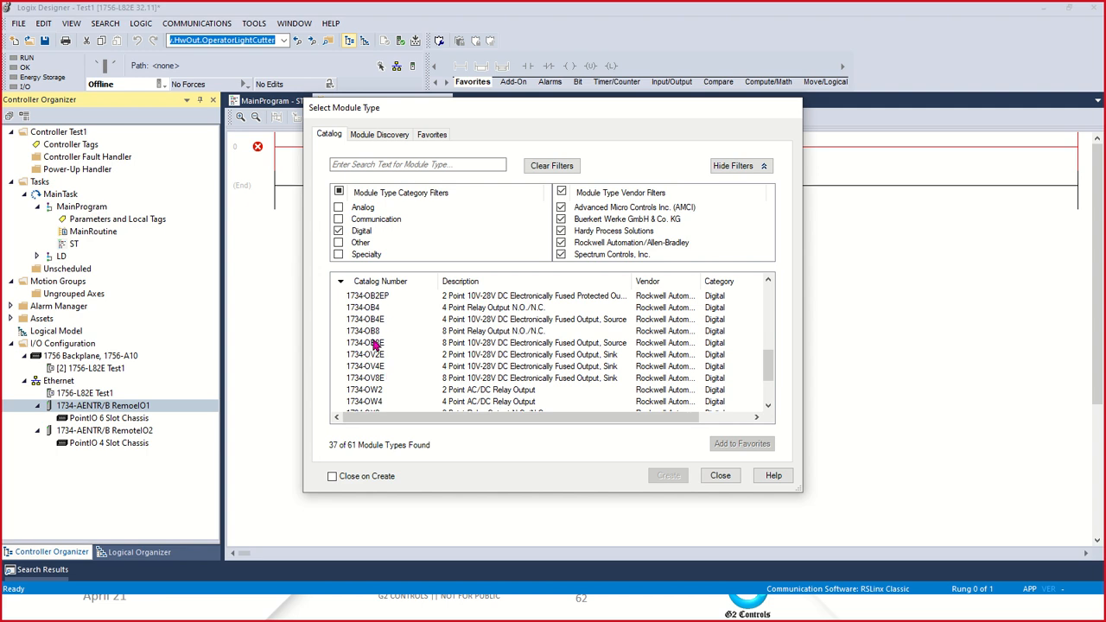
{"action": "scroll", "coordinate": [386, 373], "scroll_direction": "up", "scroll_amount": 4}
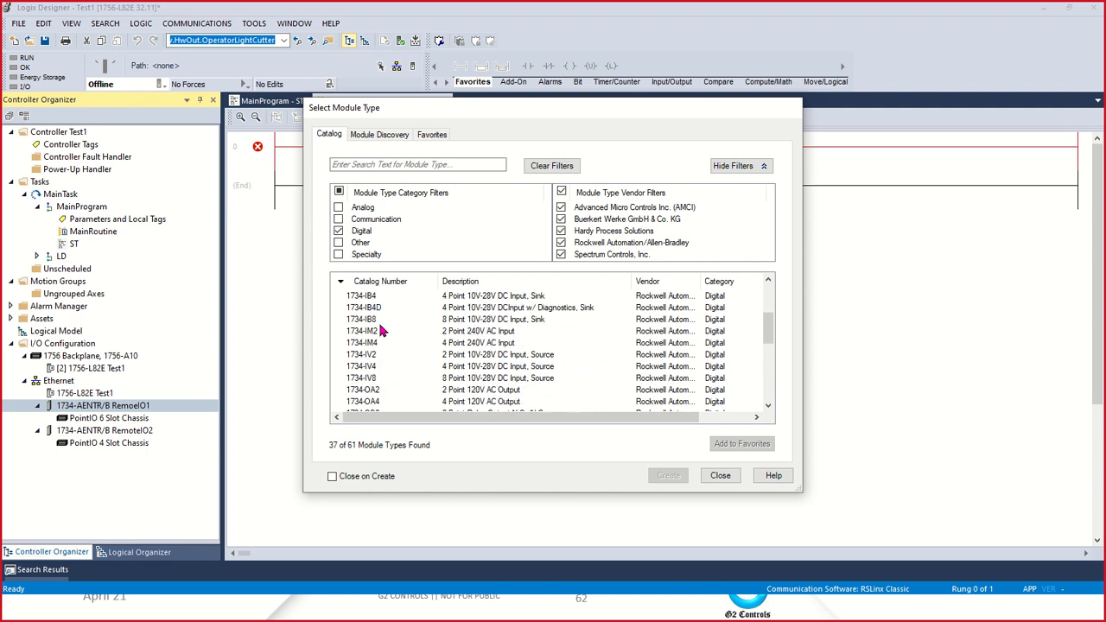
{"action": "scroll", "coordinate": [392, 337], "scroll_direction": "up", "scroll_amount": 1}
{"action": "left_click", "coordinate": [366, 356]}
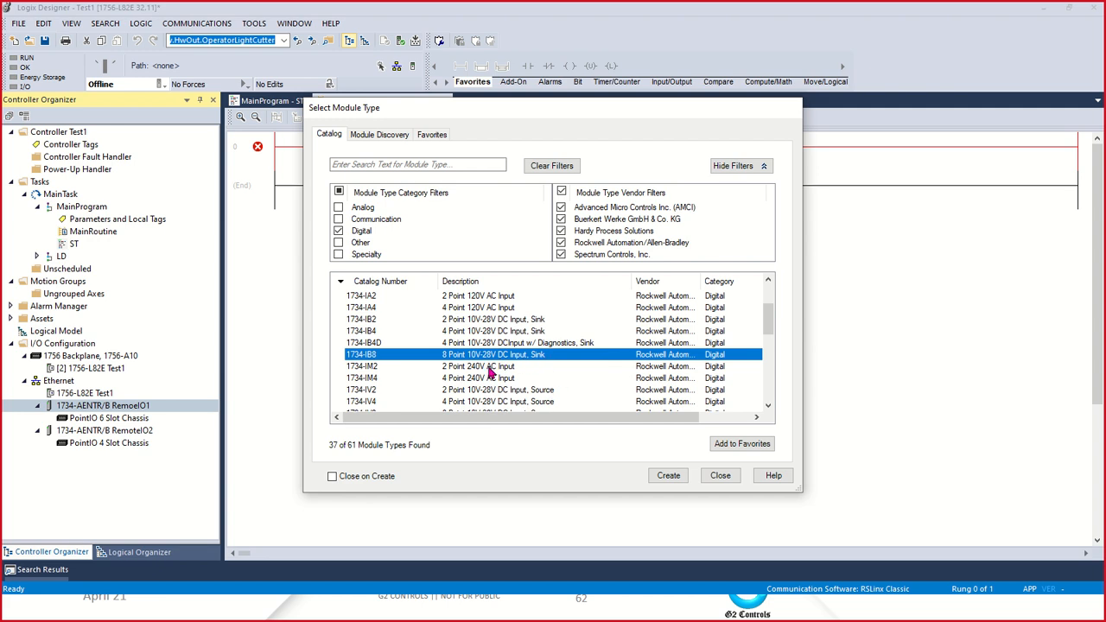
- Examine the remaining digital input, output, relay and valve modules in the catalog and return to the 1734-IB8 entry
{"action": "scroll", "coordinate": [466, 356], "scroll_direction": "down", "scroll_amount": 1}
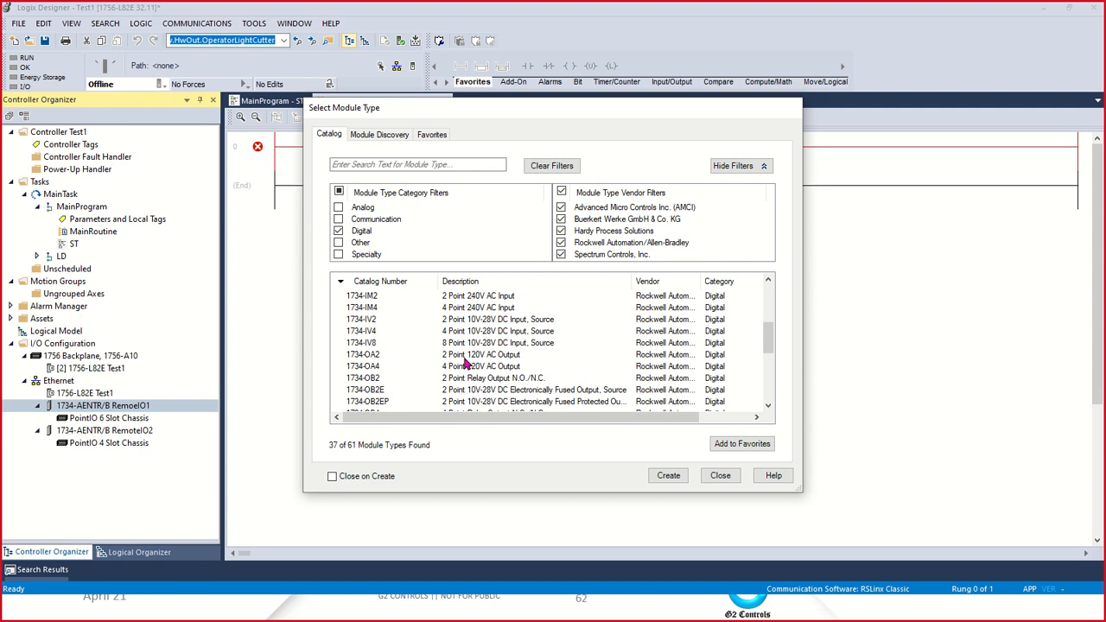
{"action": "scroll", "coordinate": [518, 369], "scroll_direction": "down", "scroll_amount": 2}
{"action": "scroll", "coordinate": [596, 375], "scroll_direction": "down", "scroll_amount": 2}
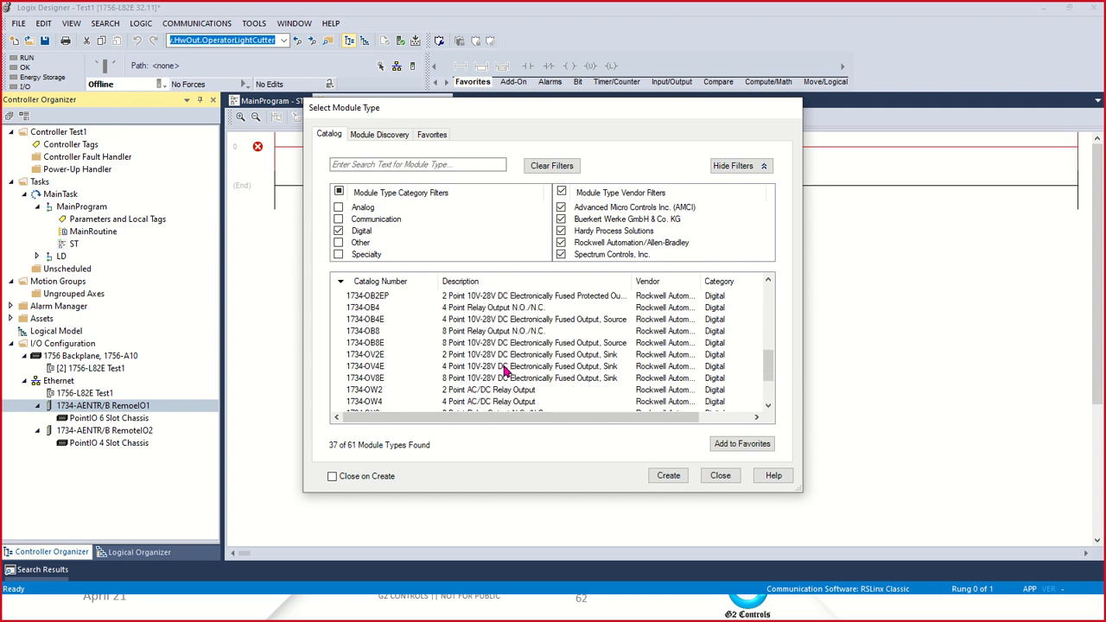
{"action": "scroll", "coordinate": [499, 367], "scroll_direction": "down", "scroll_amount": 1}
{"action": "scroll", "coordinate": [497, 363], "scroll_direction": "down", "scroll_amount": 1}
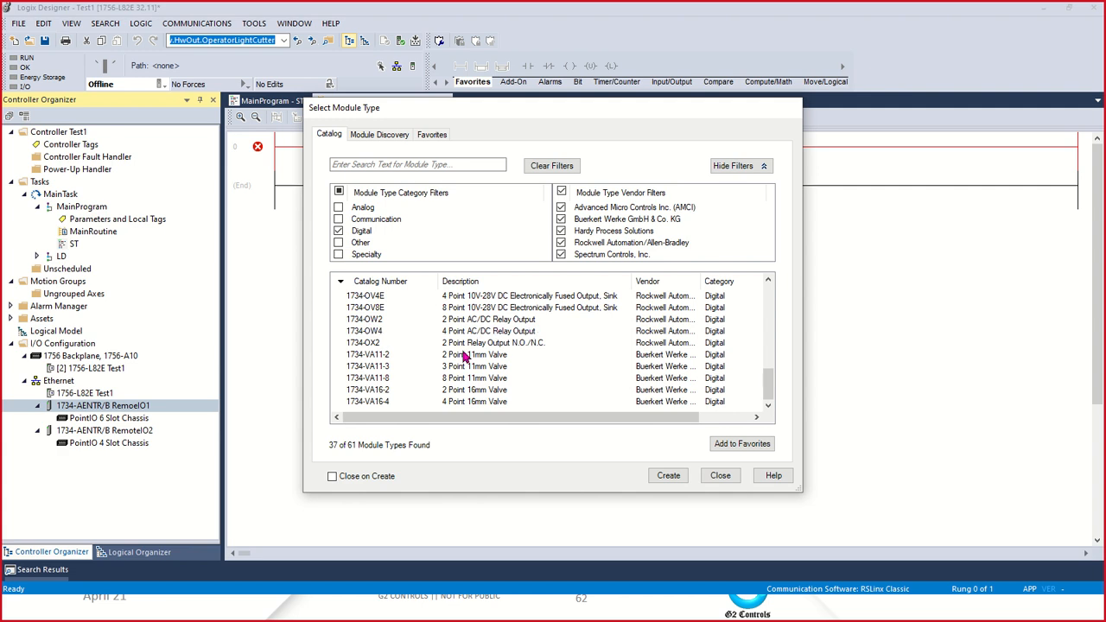
{"action": "scroll", "coordinate": [471, 377], "scroll_direction": "up", "scroll_amount": 6}
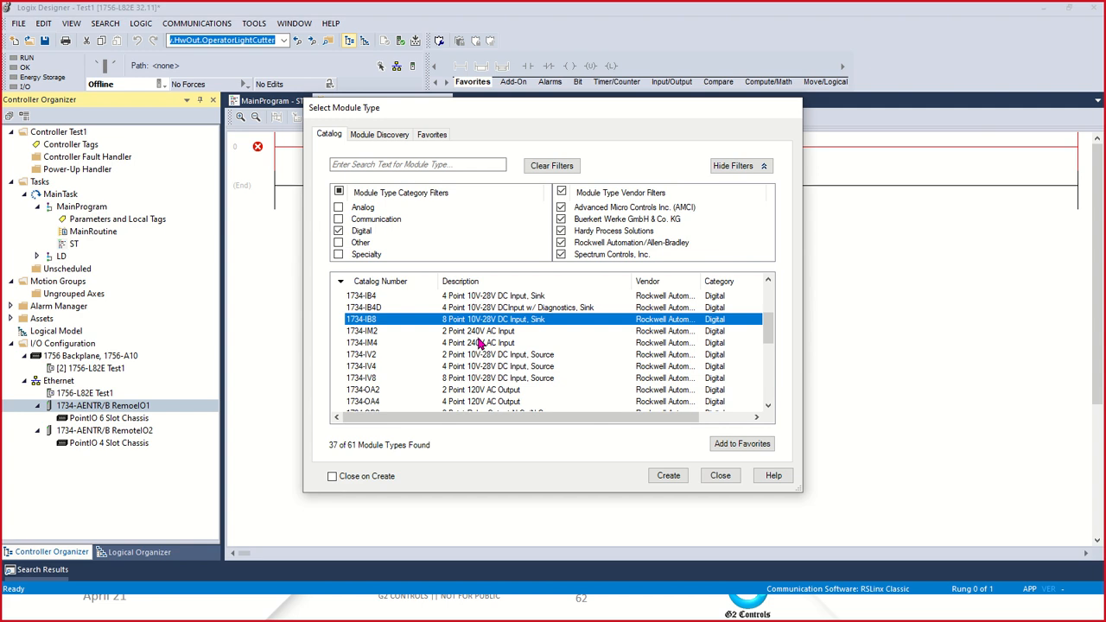
{"action": "scroll", "coordinate": [505, 333], "scroll_direction": "up", "scroll_amount": 1}
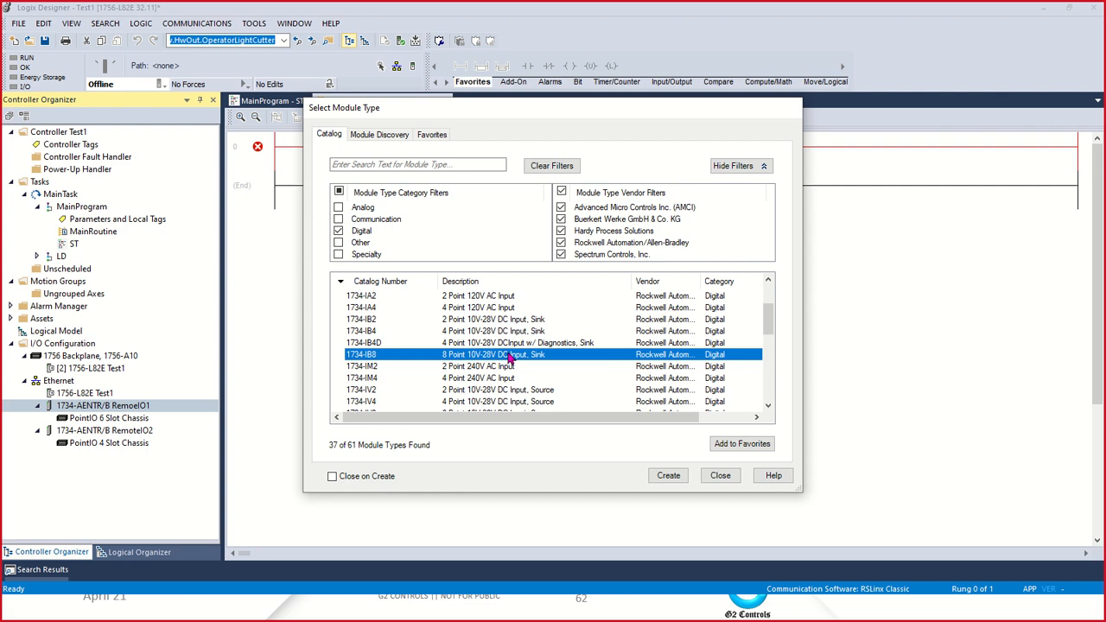
- Start the new 1734-IB8 module under RemoeIO1, name it DI1, and review its connection and module information
{"action": "double_click", "coordinate": [510, 358]}
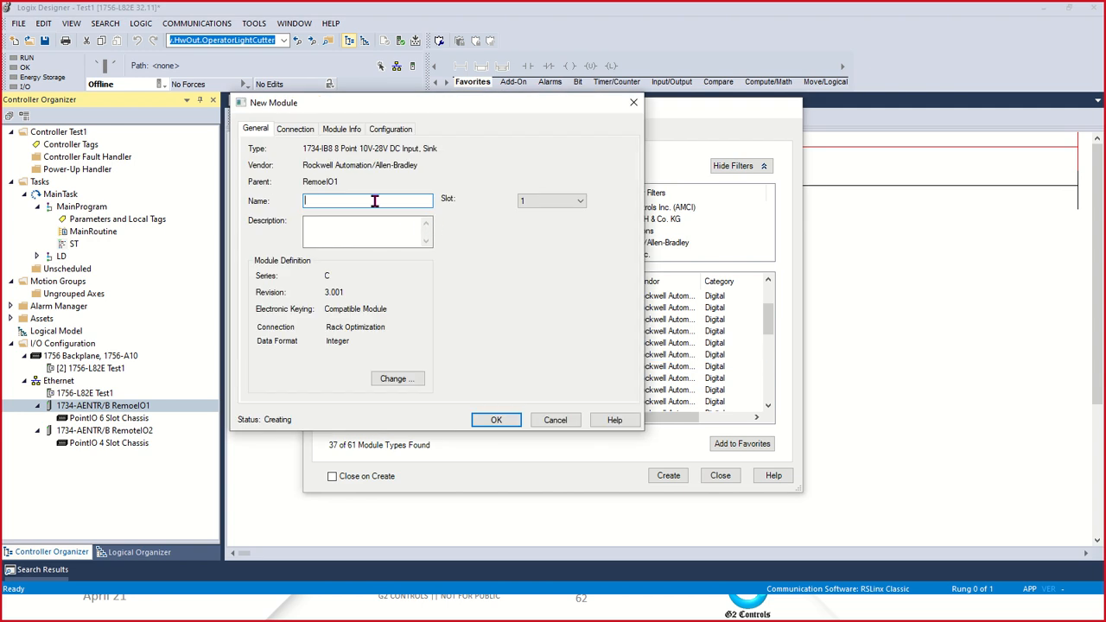
{"action": "type", "text": "DI1"}
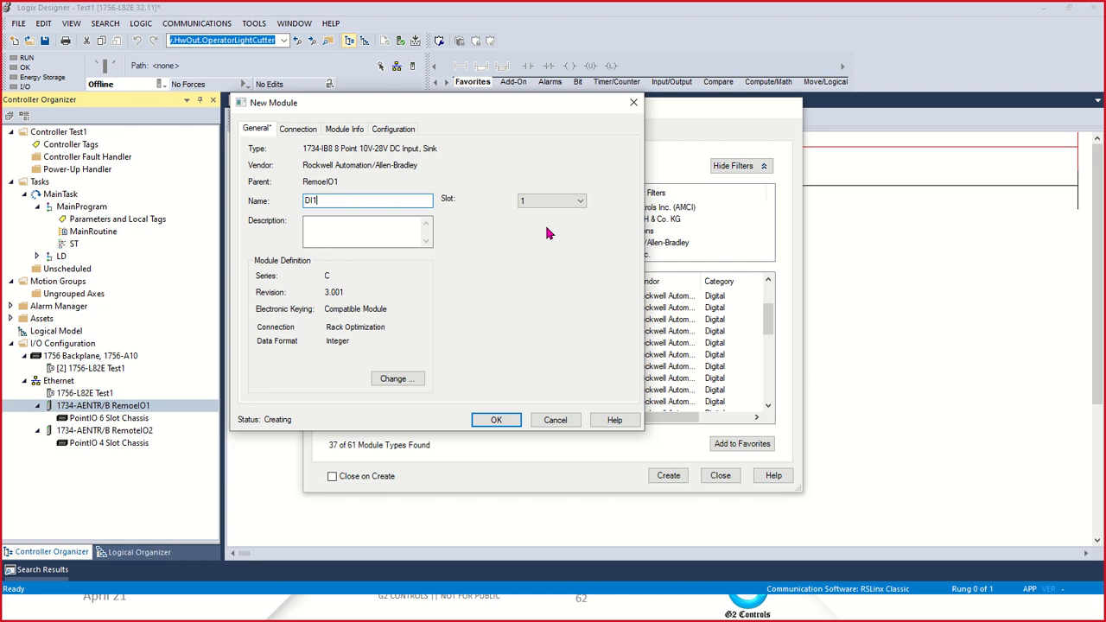
{"action": "left_click", "coordinate": [297, 130]}
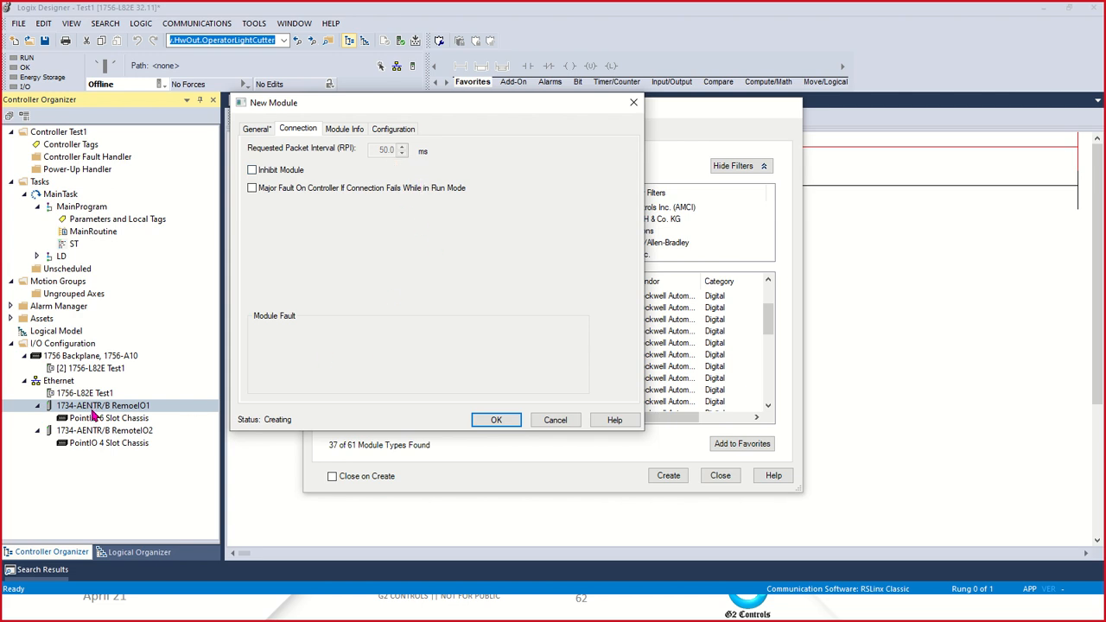
{"action": "left_click", "coordinate": [349, 130]}
- Raise point 0's Off->On input filter time by one increment and create the DI1 module in slot 1
{"action": "left_click", "coordinate": [405, 130]}
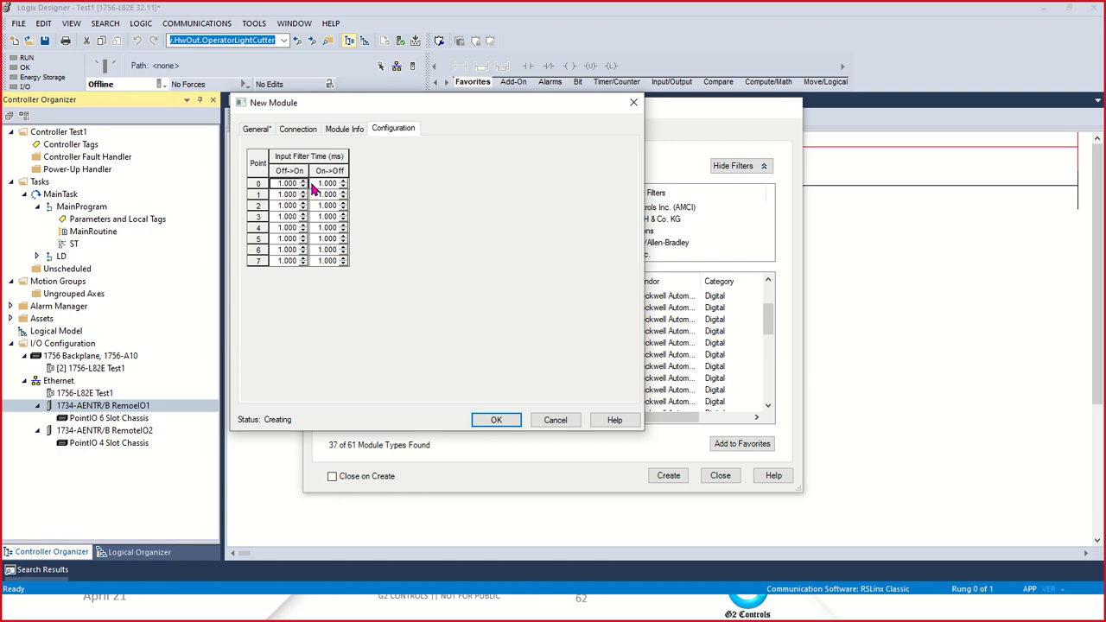
{"action": "left_click", "coordinate": [302, 180]}
{"action": "left_click", "coordinate": [350, 131]}
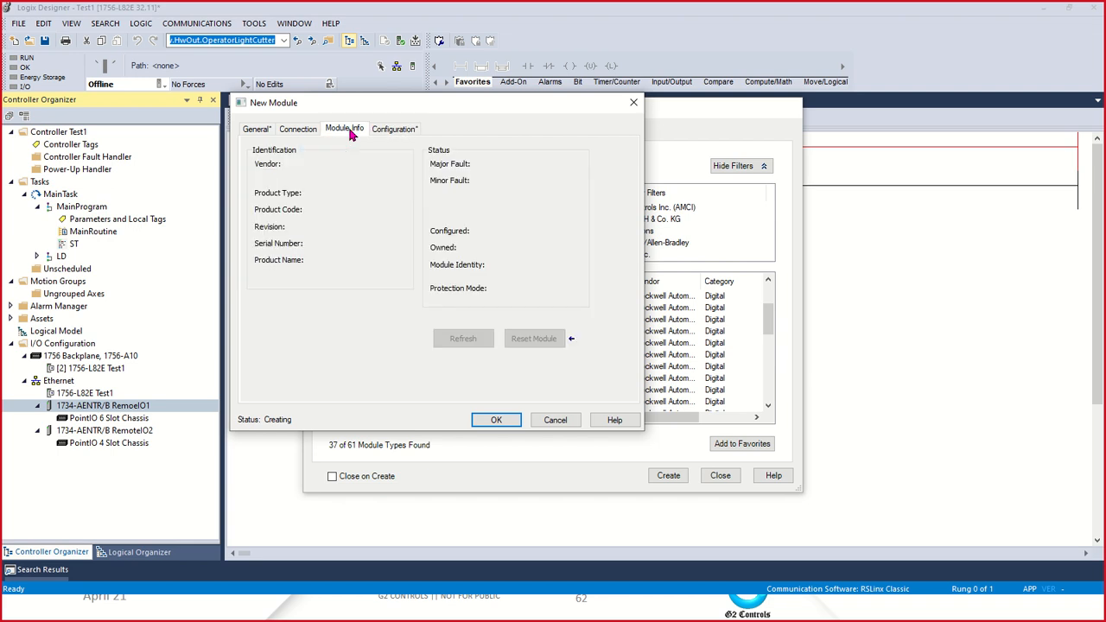
{"action": "left_click", "coordinate": [492, 420]}
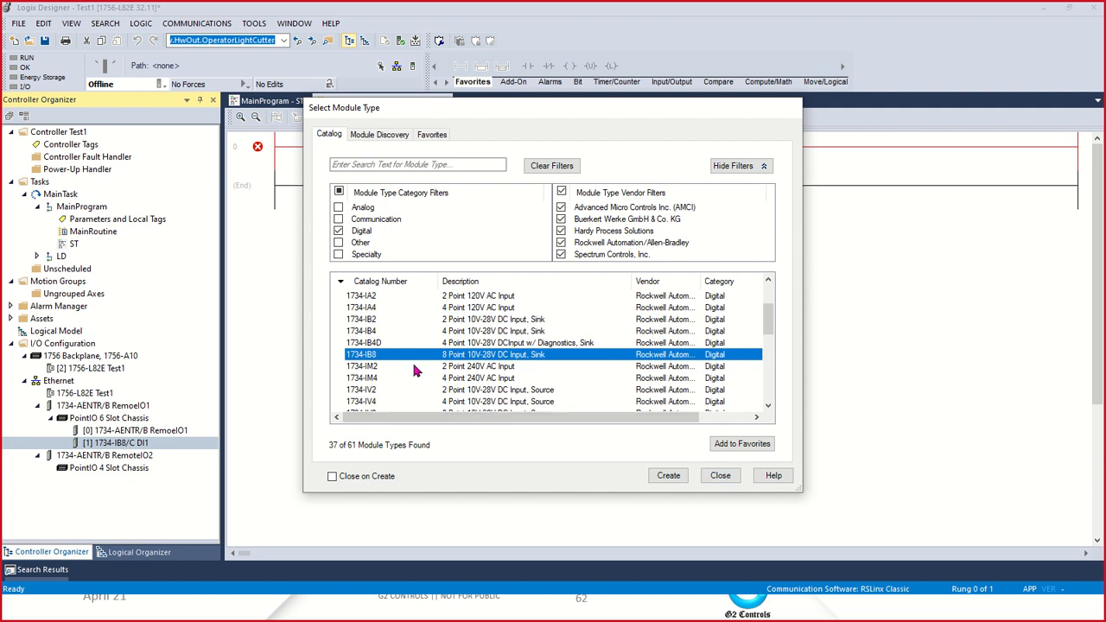
- Add a 1734-OB8 8-point relay output module named DO1 in slot 2 of RemoeIO1 and close the module catalog
{"action": "scroll", "coordinate": [406, 377], "scroll_direction": "down", "scroll_amount": 2}
{"action": "scroll", "coordinate": [393, 371], "scroll_direction": "up", "scroll_amount": 1}
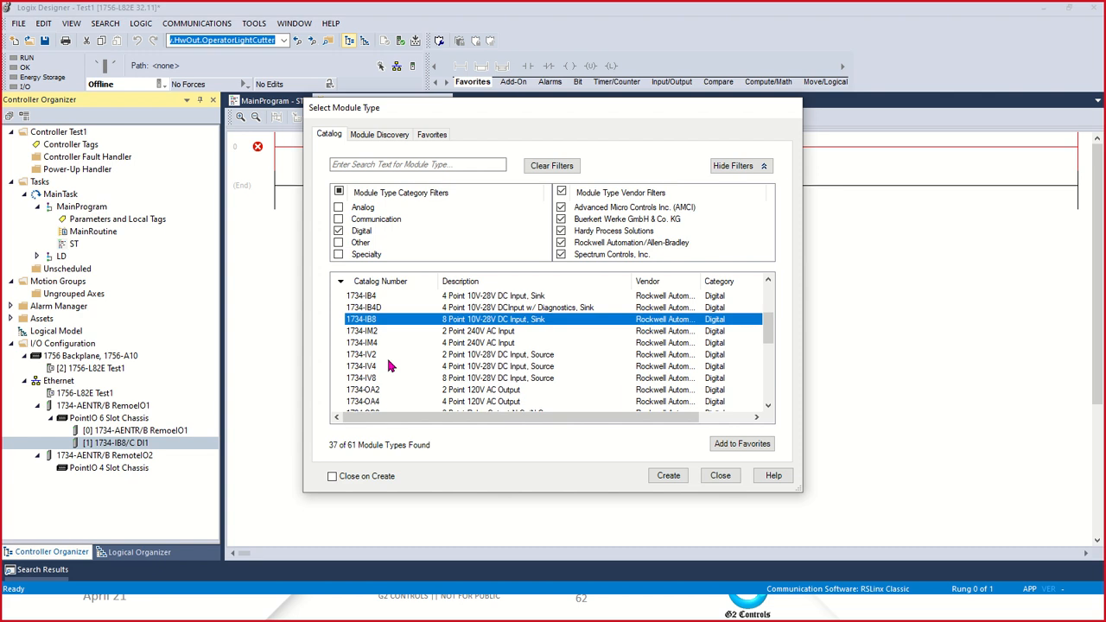
{"action": "scroll", "coordinate": [391, 373], "scroll_direction": "down", "scroll_amount": 1}
{"action": "scroll", "coordinate": [398, 380], "scroll_direction": "down", "scroll_amount": 2}
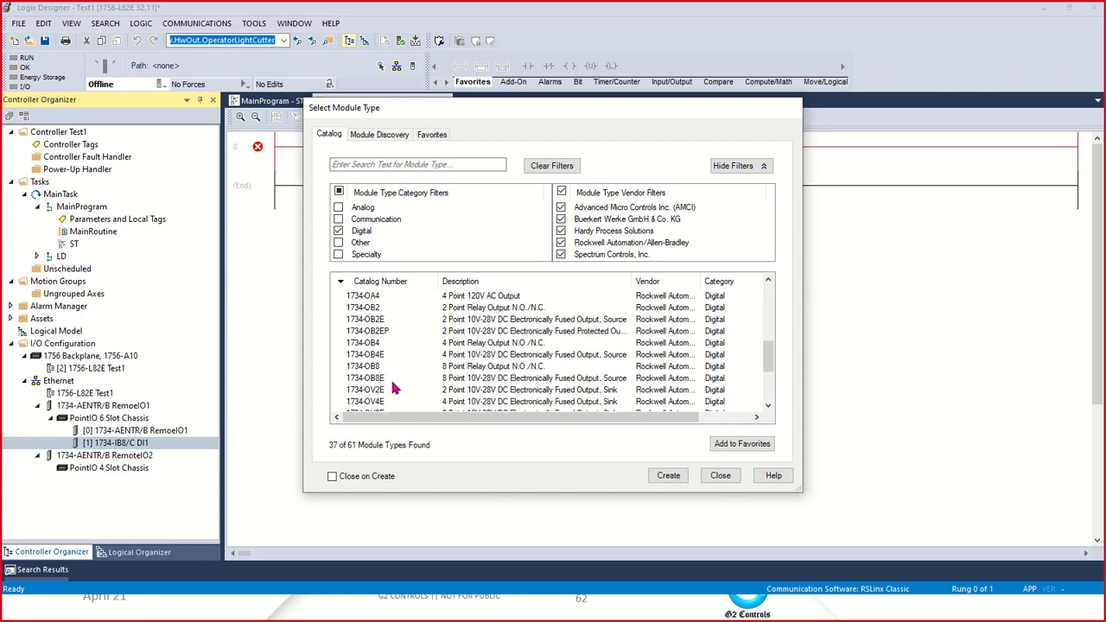
{"action": "left_click", "coordinate": [375, 370]}
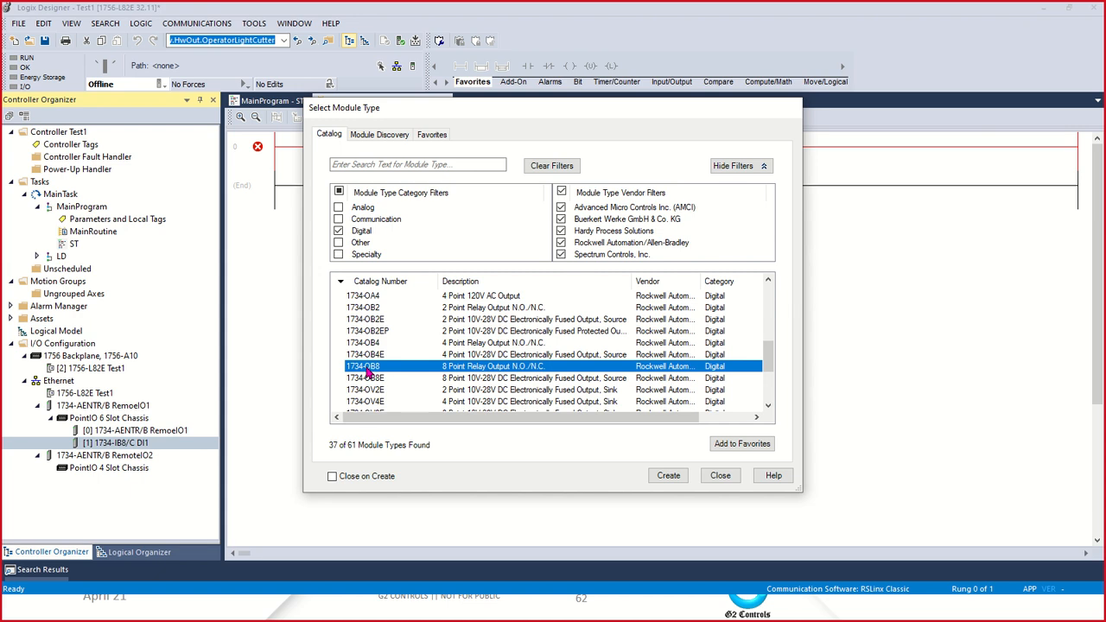
{"action": "double_click", "coordinate": [414, 366]}
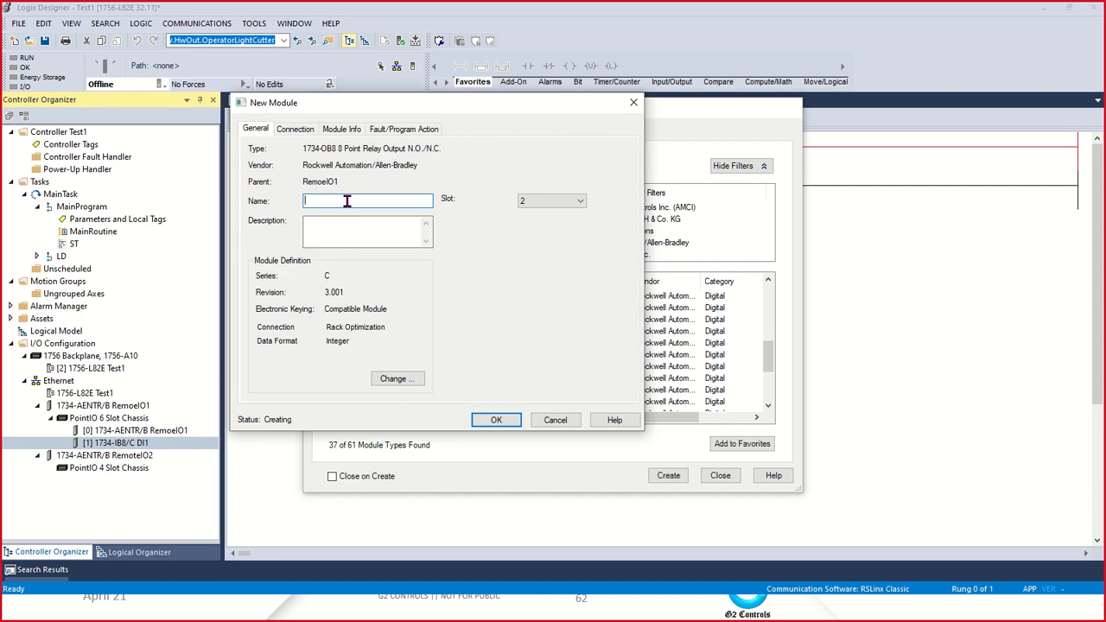
{"action": "type", "text": "DO1"}
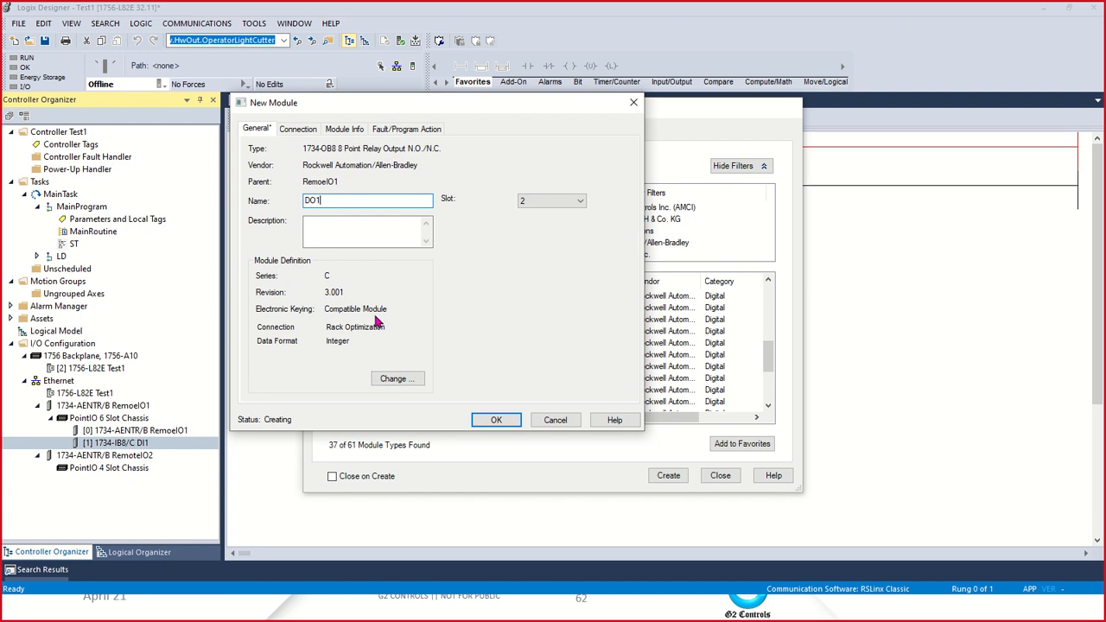
{"action": "left_click", "coordinate": [497, 420]}
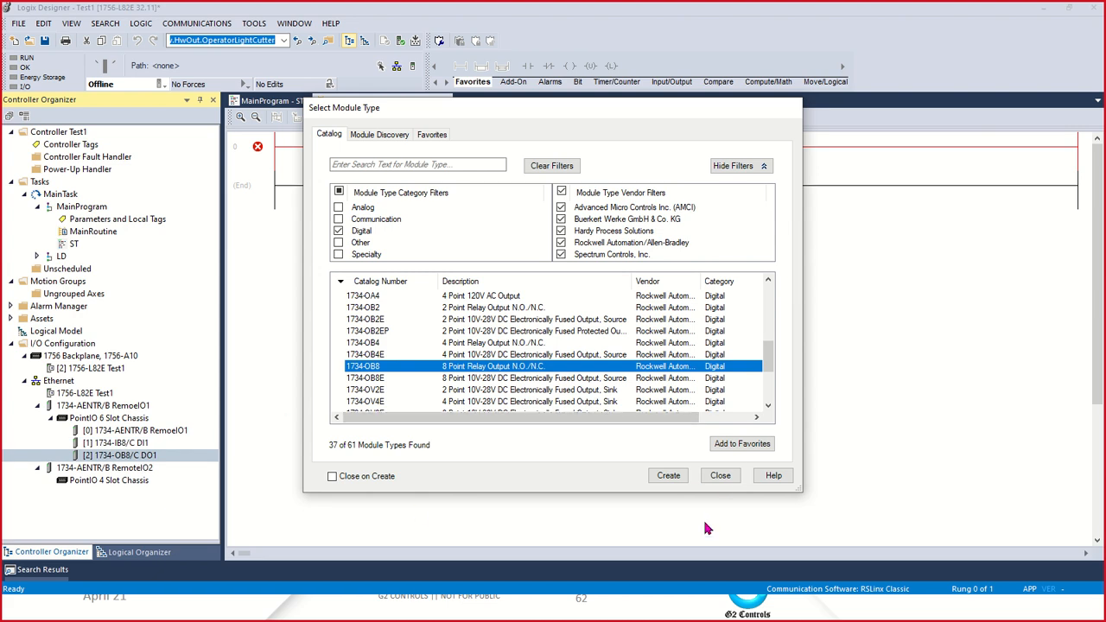
{"action": "left_click", "coordinate": [722, 478]}
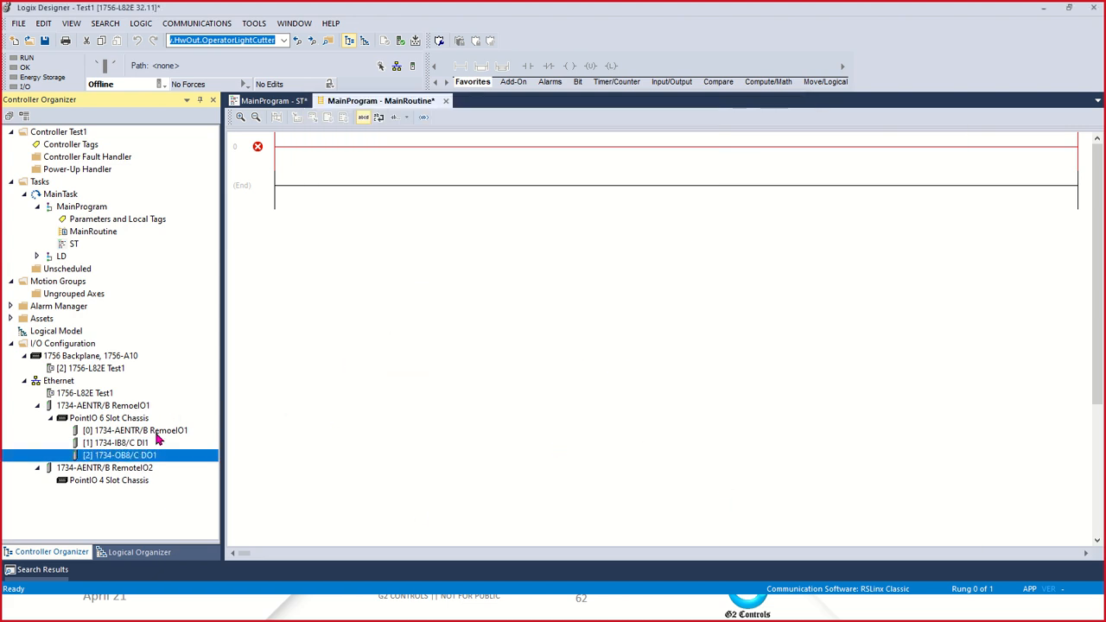
- Copy the DI1 input module and paste it into RemoeIO1's PointIO 6 Slot Chassis
{"action": "left_click", "coordinate": [128, 445]}
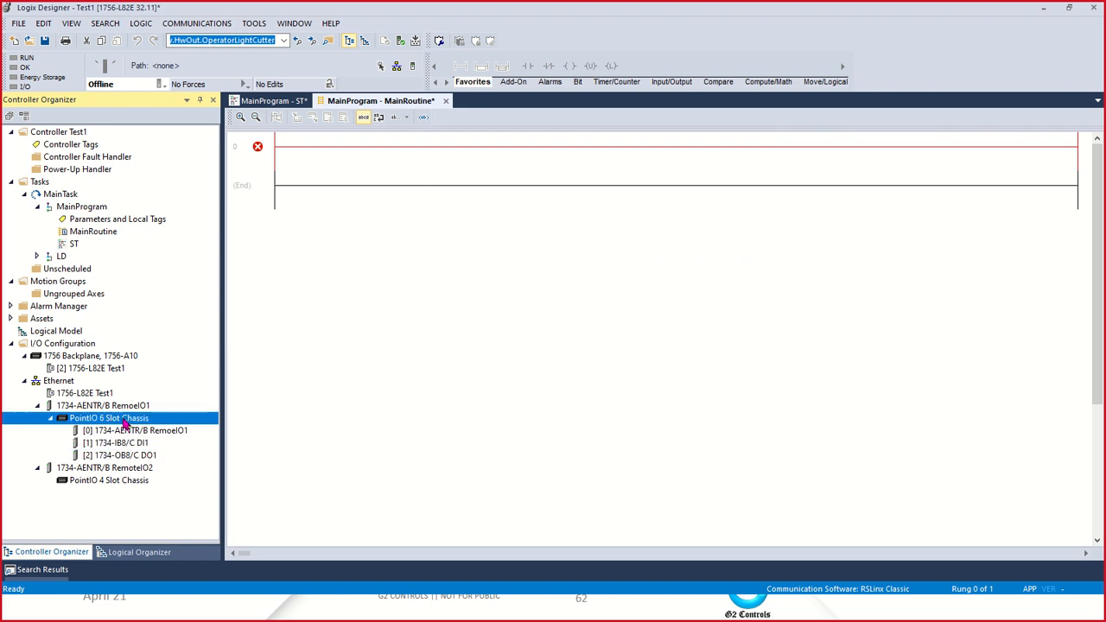
{"action": "left_click", "coordinate": [126, 419]}
{"action": "key", "text": "ctrl+v"}
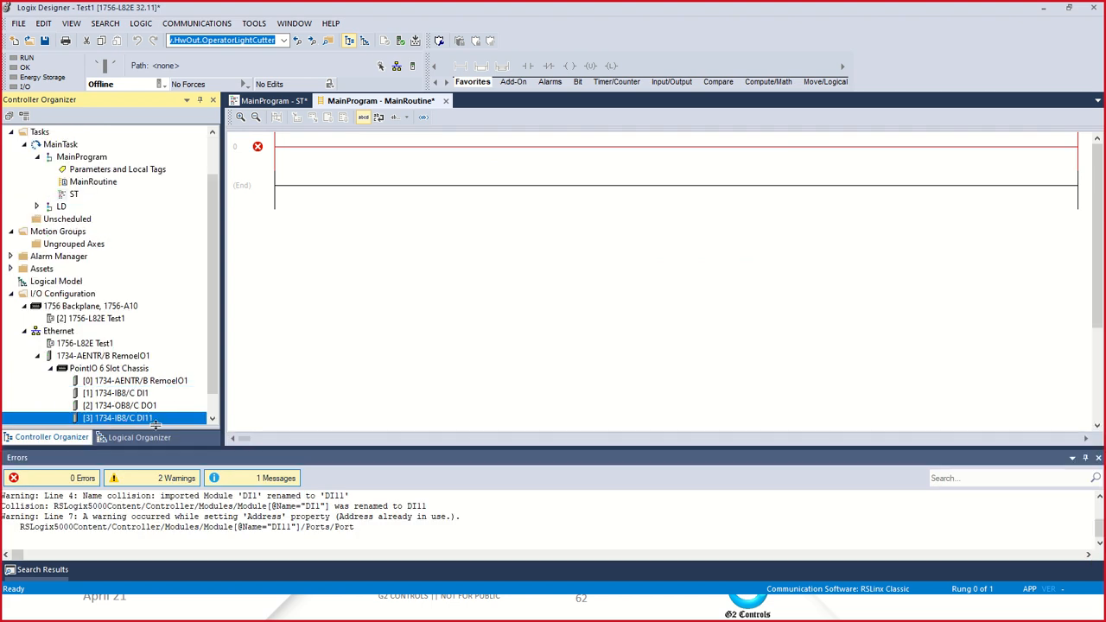
{"action": "scroll", "coordinate": [208, 380], "scroll_direction": "down", "scroll_amount": 1}
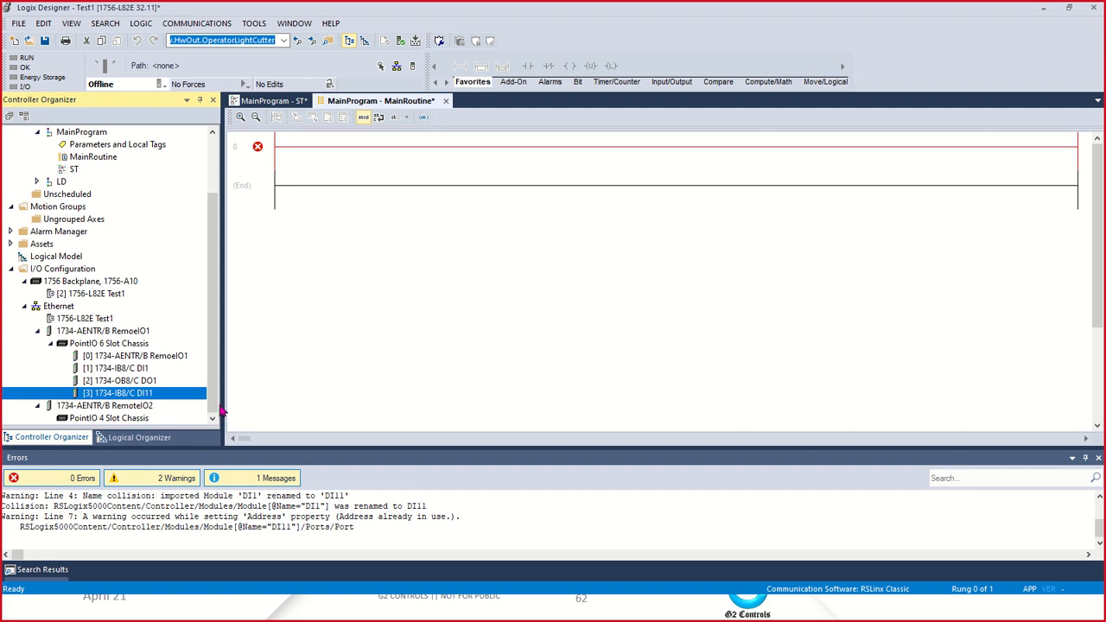
- Copy the DO1 output module and paste it twice into RemoeIO1's PointIO 6 Slot Chassis
{"action": "left_click", "coordinate": [139, 383]}
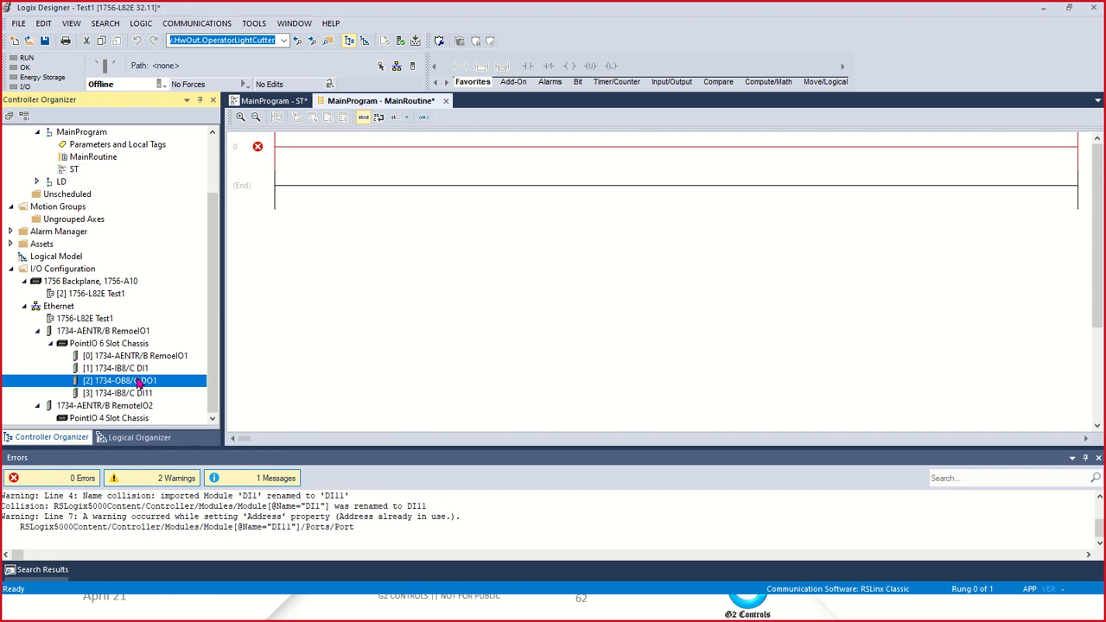
{"action": "left_click", "coordinate": [138, 344]}
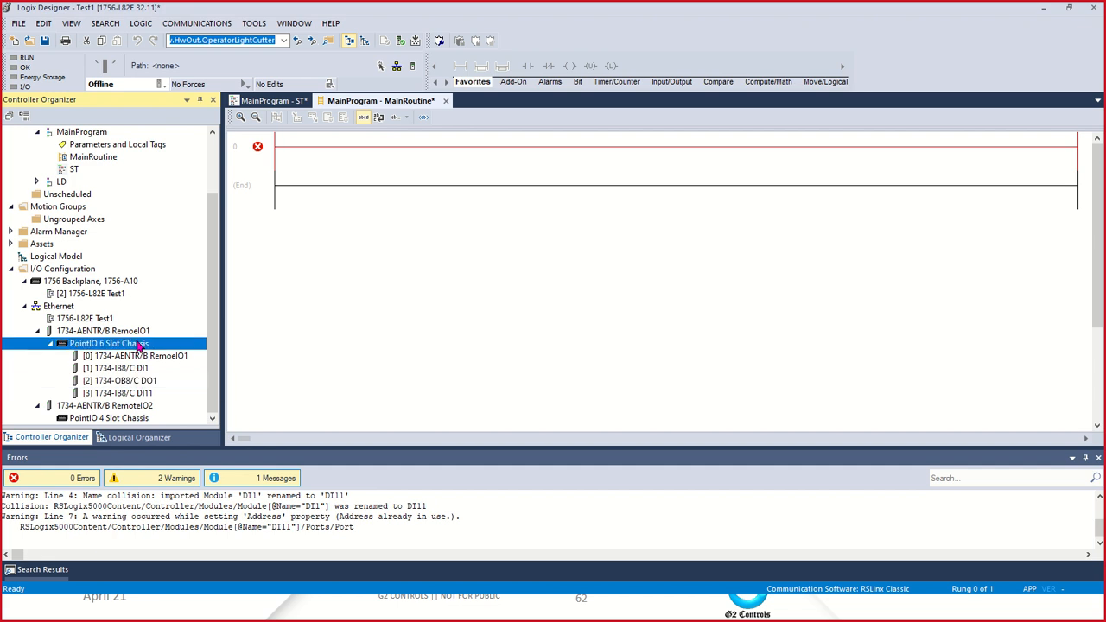
{"action": "key", "text": "ctrl+v"}
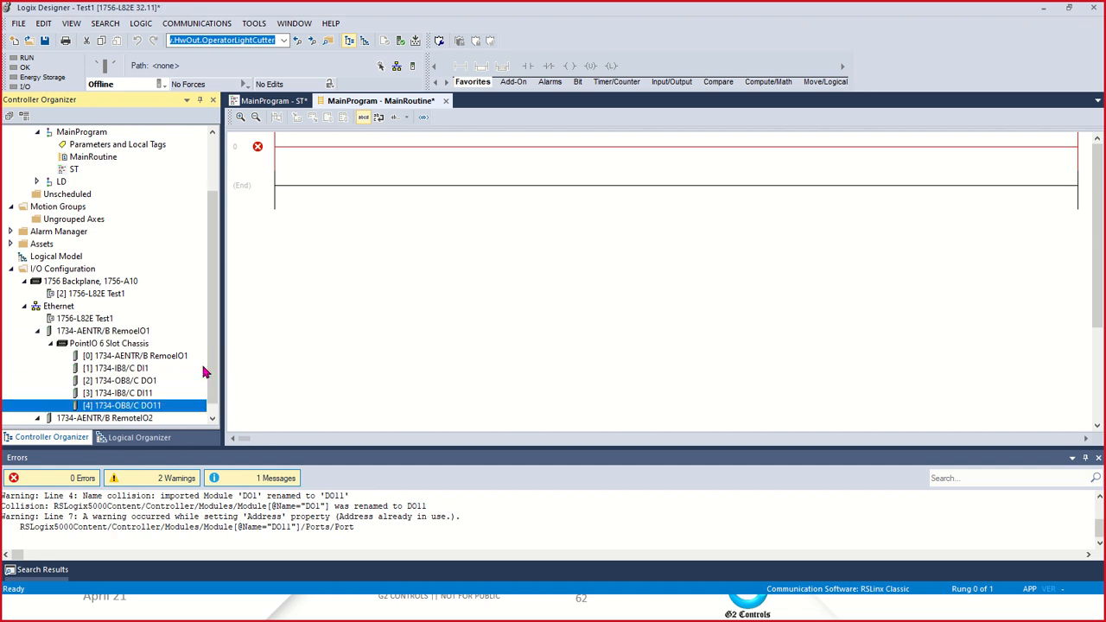
{"action": "scroll", "coordinate": [200, 378], "scroll_direction": "down", "scroll_amount": 1}
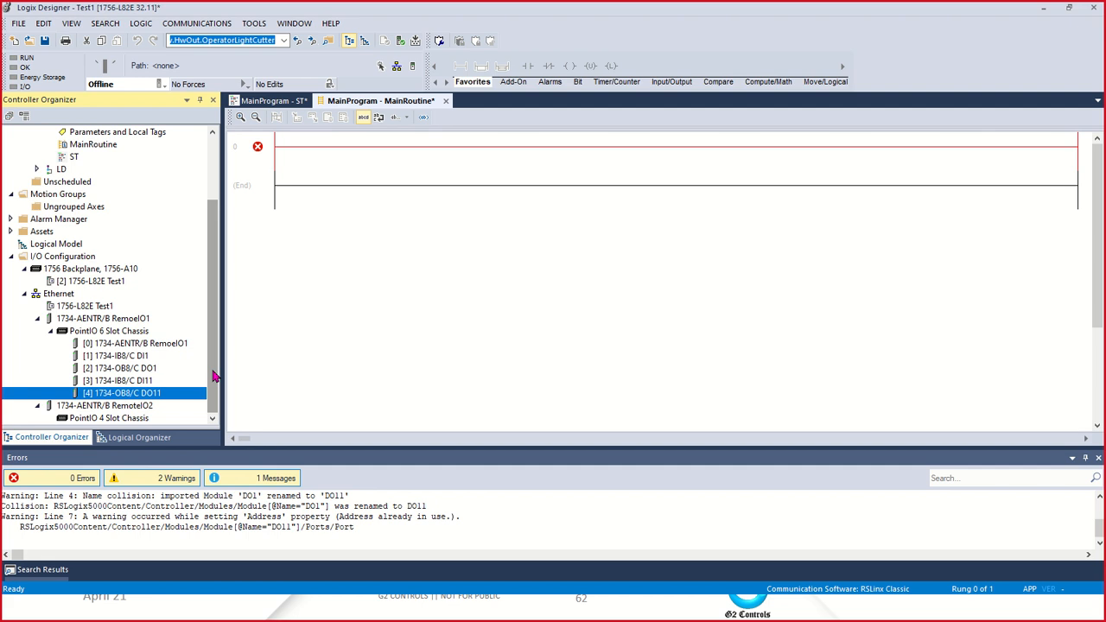
{"action": "left_click", "coordinate": [118, 333]}
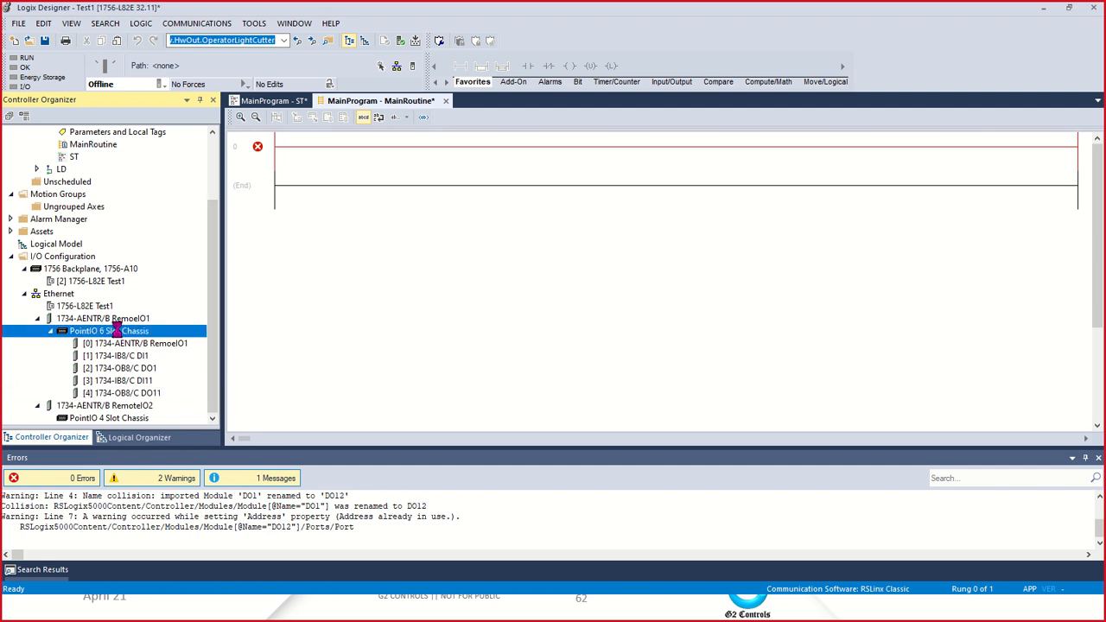
{"action": "key", "text": "ctrl+v"}
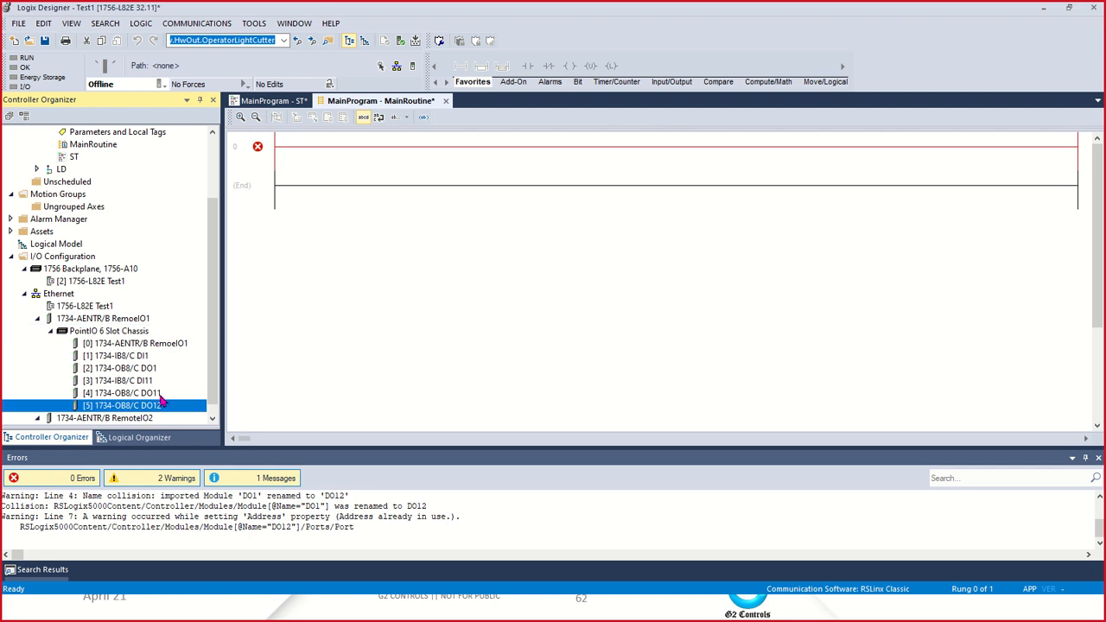
{"action": "scroll", "coordinate": [173, 413], "scroll_direction": "down", "scroll_amount": 1}
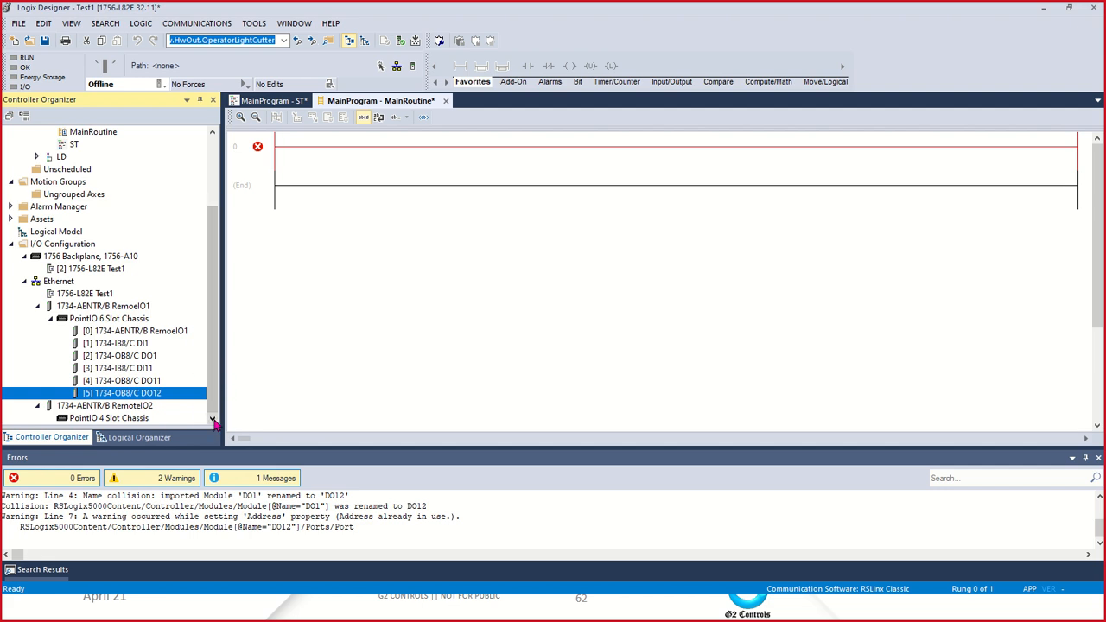
- Copy the DI1 input module from RemoeIO1 and paste it under the RemoteIO2 adapter
{"action": "left_click", "coordinate": [121, 407]}
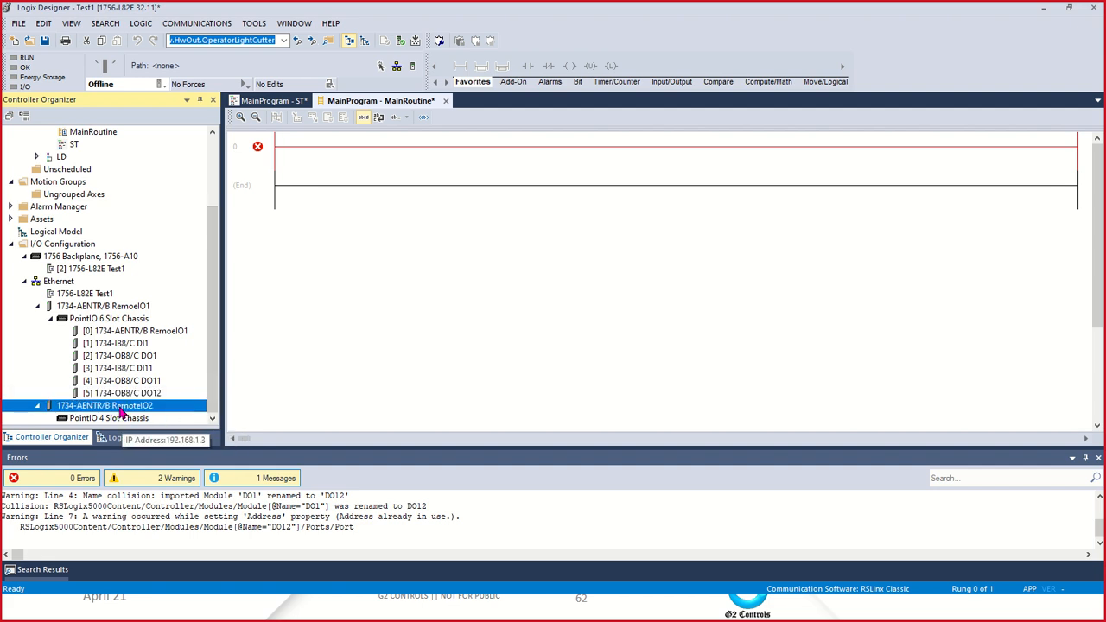
{"action": "left_click", "coordinate": [131, 344]}
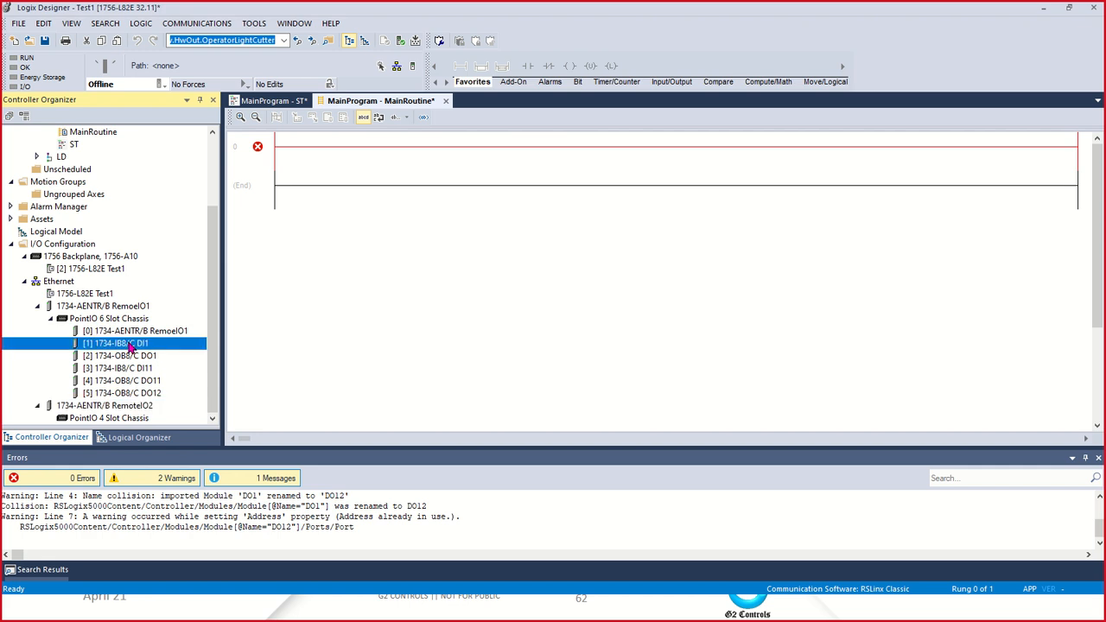
{"action": "left_click", "coordinate": [117, 410]}
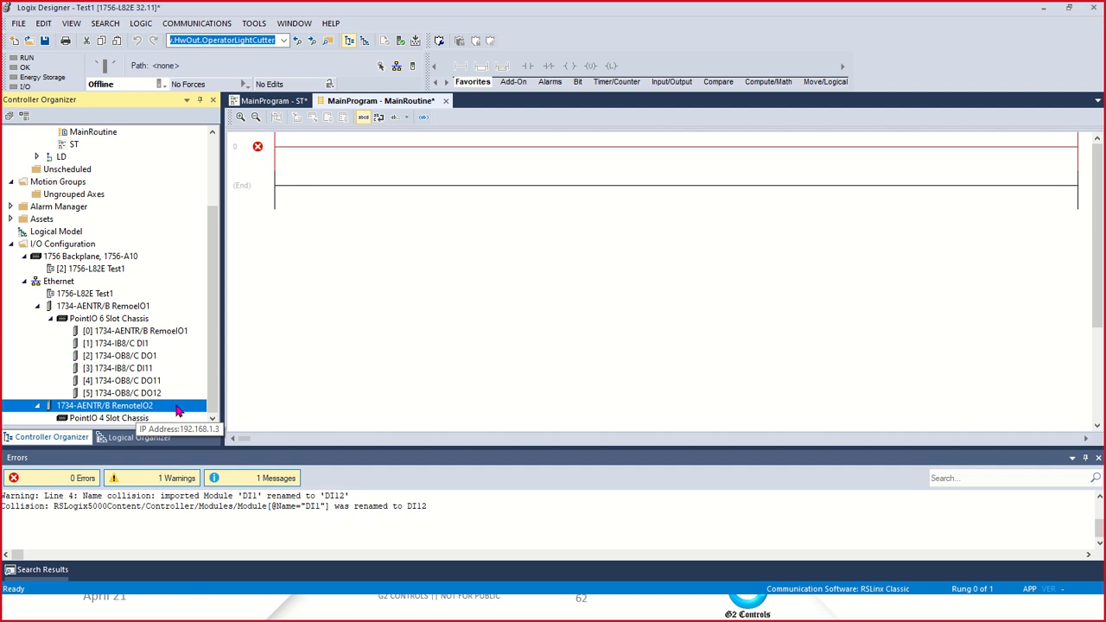
{"action": "key", "text": "ctrl+v"}
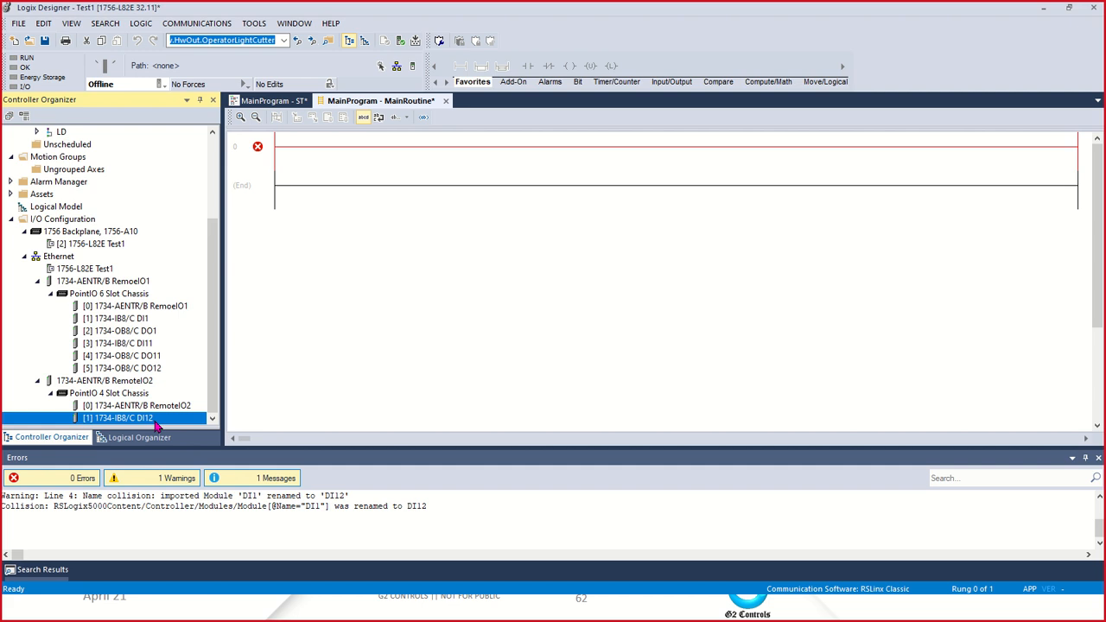
- Rename the 1734-IB8 input module in slot 1 of RemoteIO2 as DI2_1
{"action": "right_click", "coordinate": [157, 422]}
{"action": "left_click", "coordinate": [192, 388]}
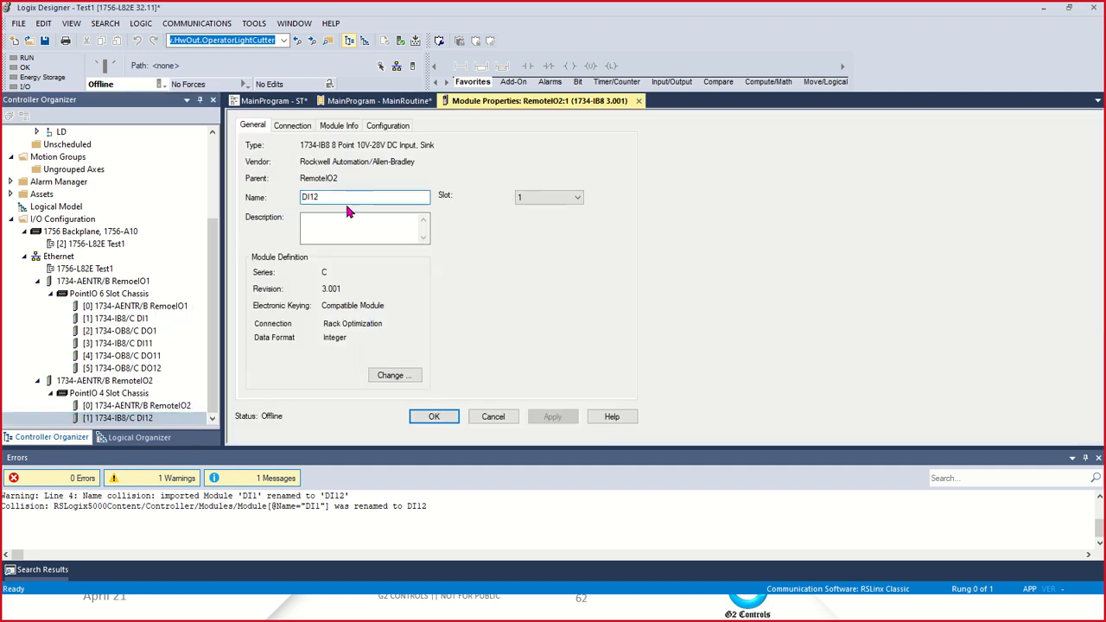
{"action": "left_click", "coordinate": [345, 196]}
{"action": "key", "text": "BackSpace"}
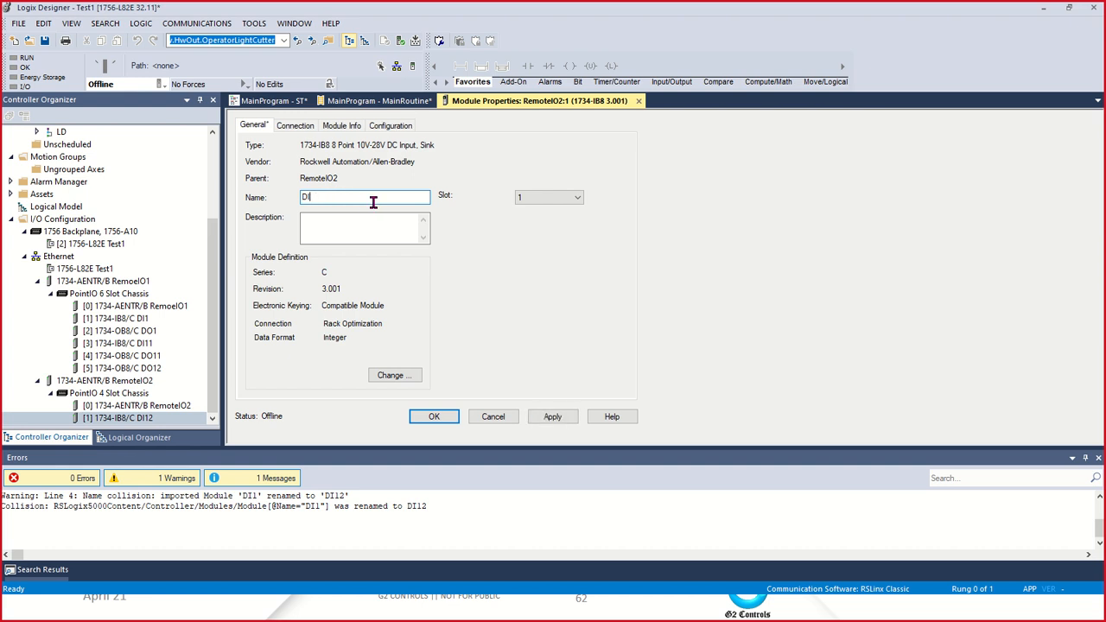
{"action": "type", "text": "2_1"}
{"action": "left_click", "coordinate": [439, 419]}
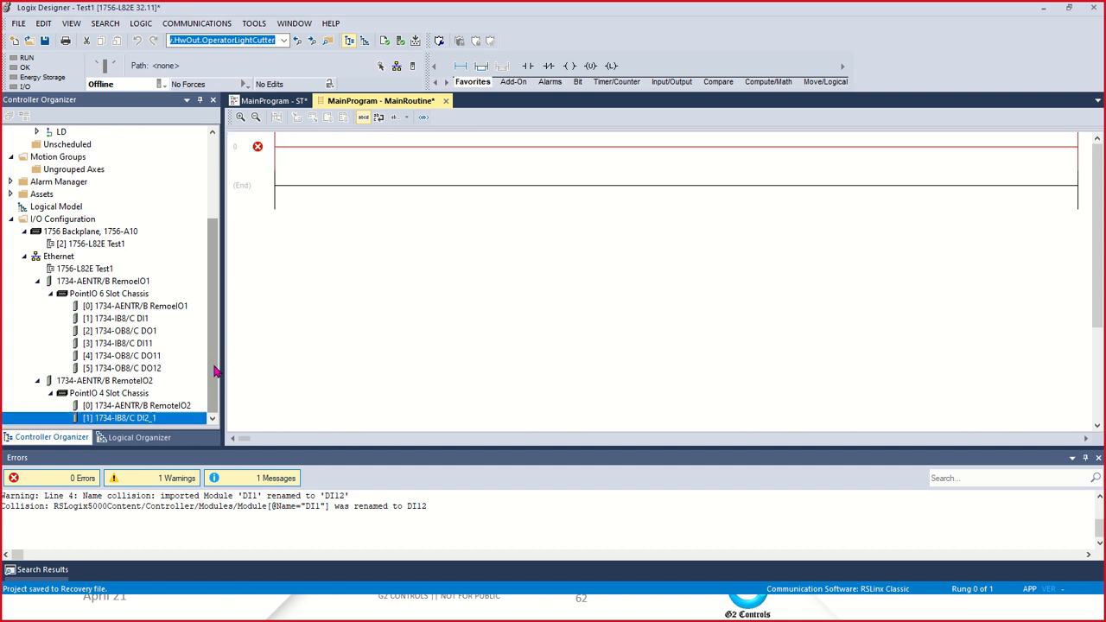
- Add a 1734-IE4C analog current input module named AI2_1 in slot 2 of RemoteIO2's PointIO 4 Slot Chassis, filtering the catalog to Analog
{"action": "left_click", "coordinate": [119, 395]}
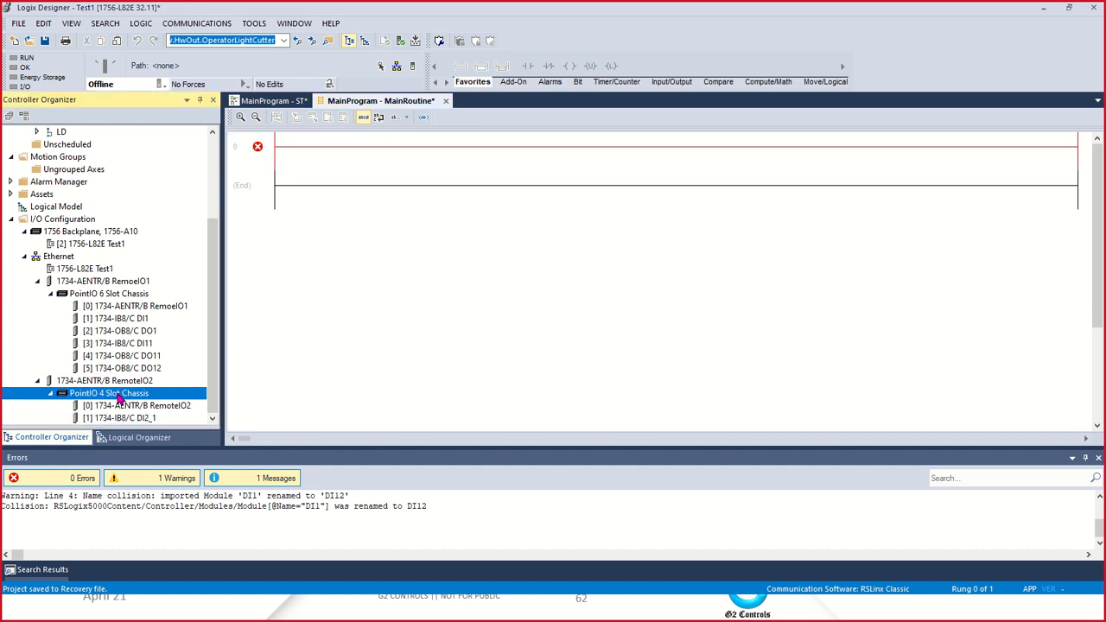
{"action": "right_click", "coordinate": [120, 397]}
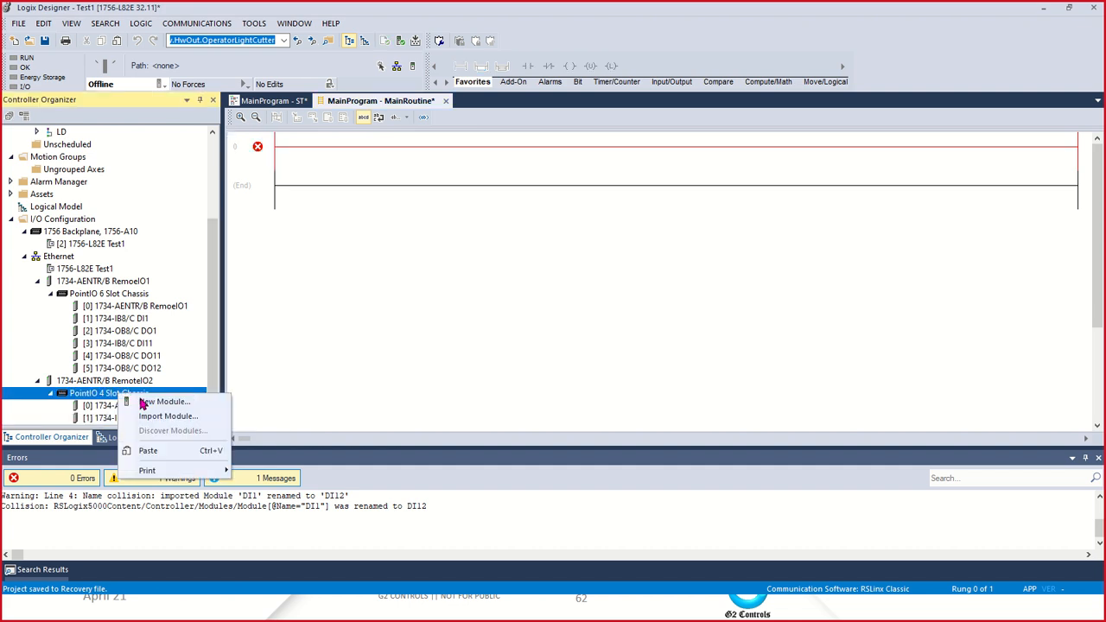
{"action": "left_click", "coordinate": [166, 403]}
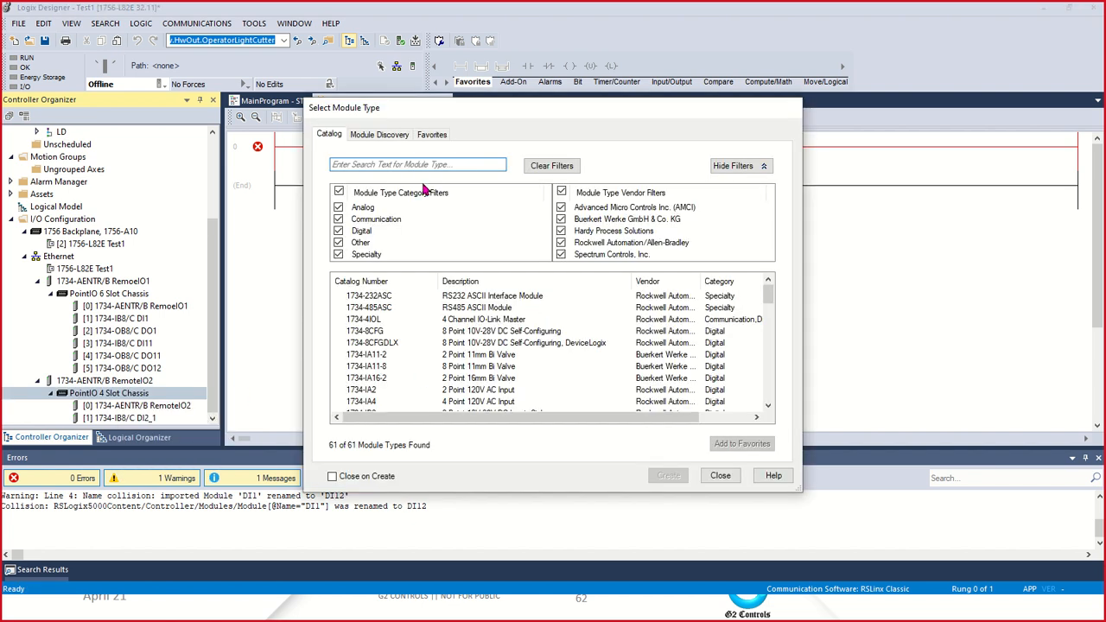
{"action": "left_click", "coordinate": [339, 191]}
{"action": "left_click", "coordinate": [339, 207]}
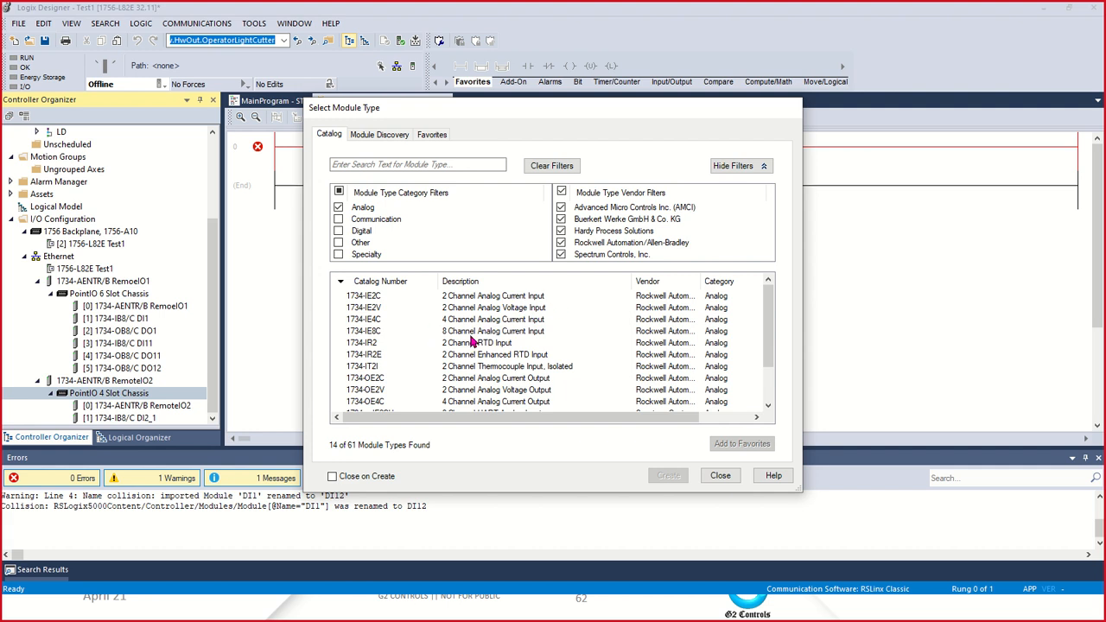
{"action": "left_click", "coordinate": [374, 321]}
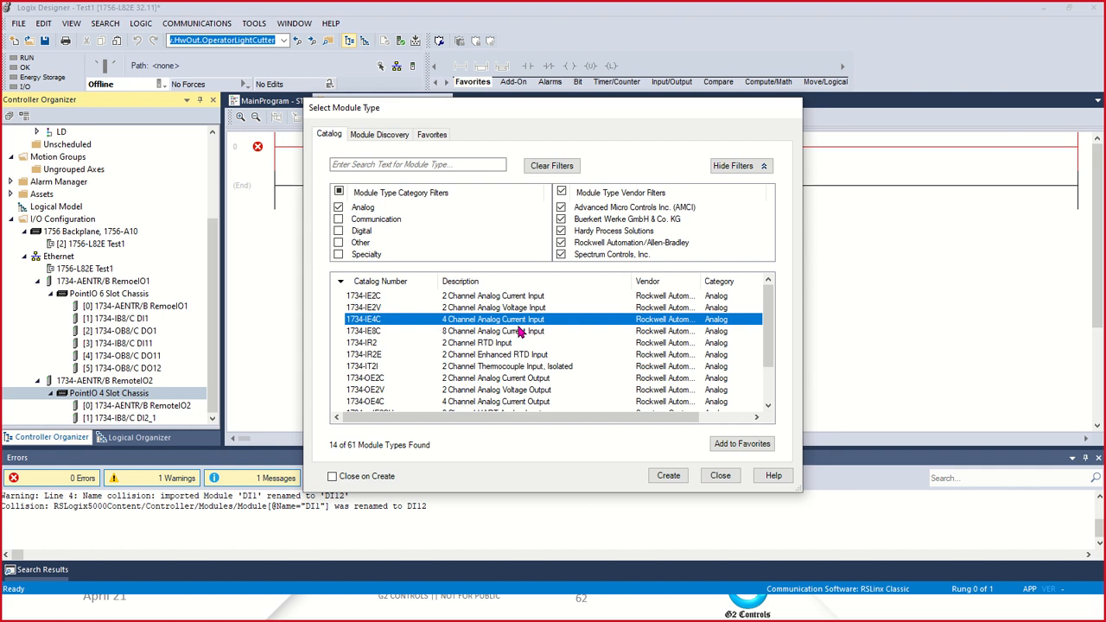
{"action": "left_click", "coordinate": [668, 476]}
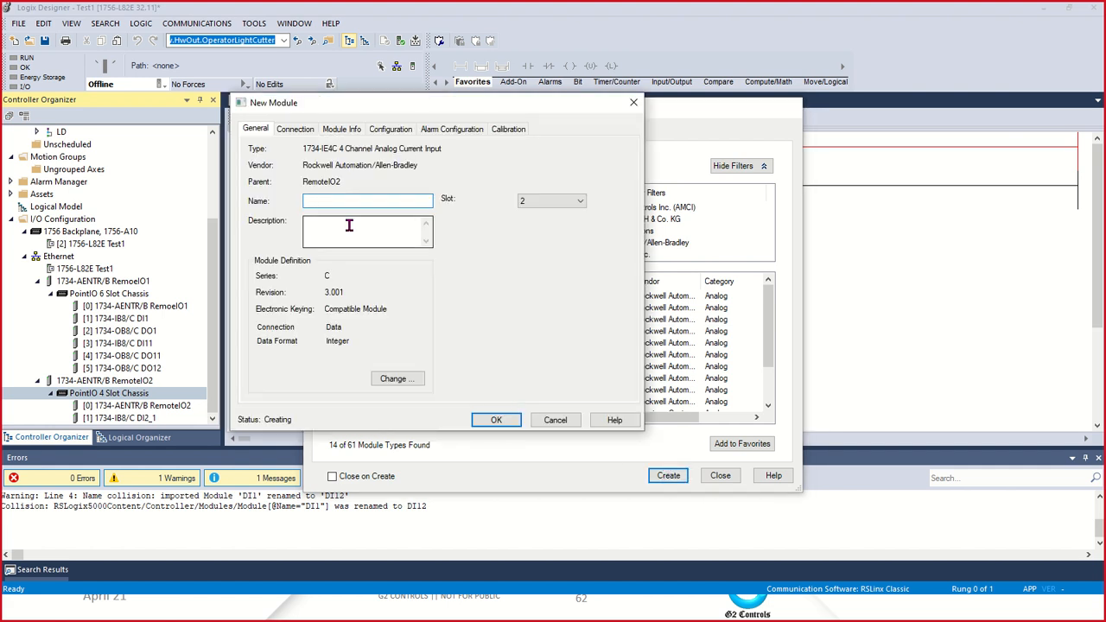
{"action": "type", "text": "AI2_1"}
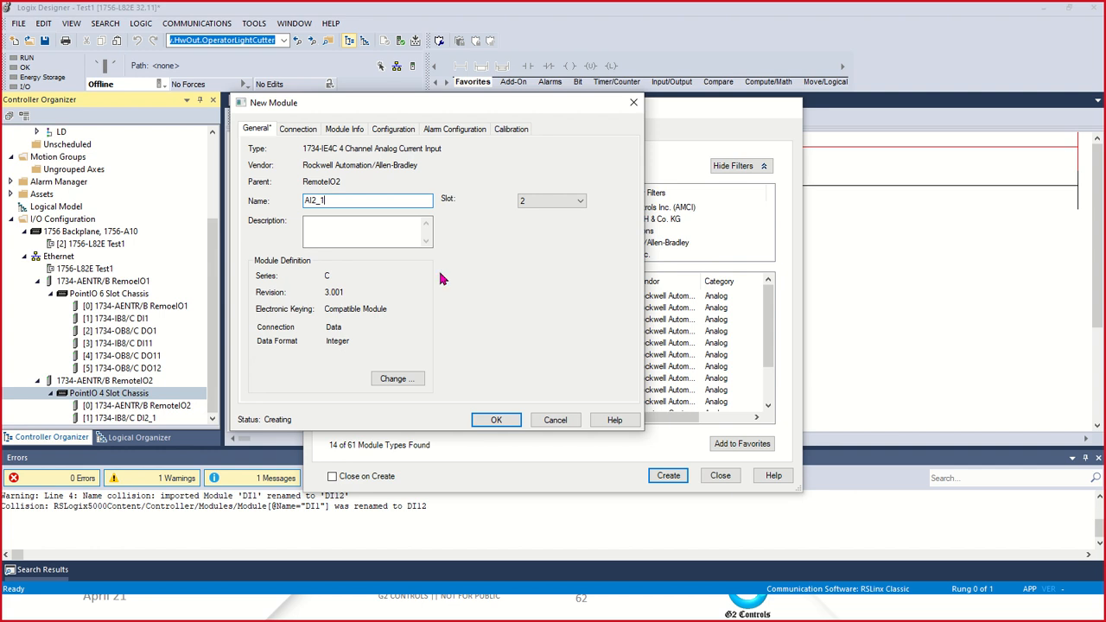
{"action": "left_click", "coordinate": [495, 418]}
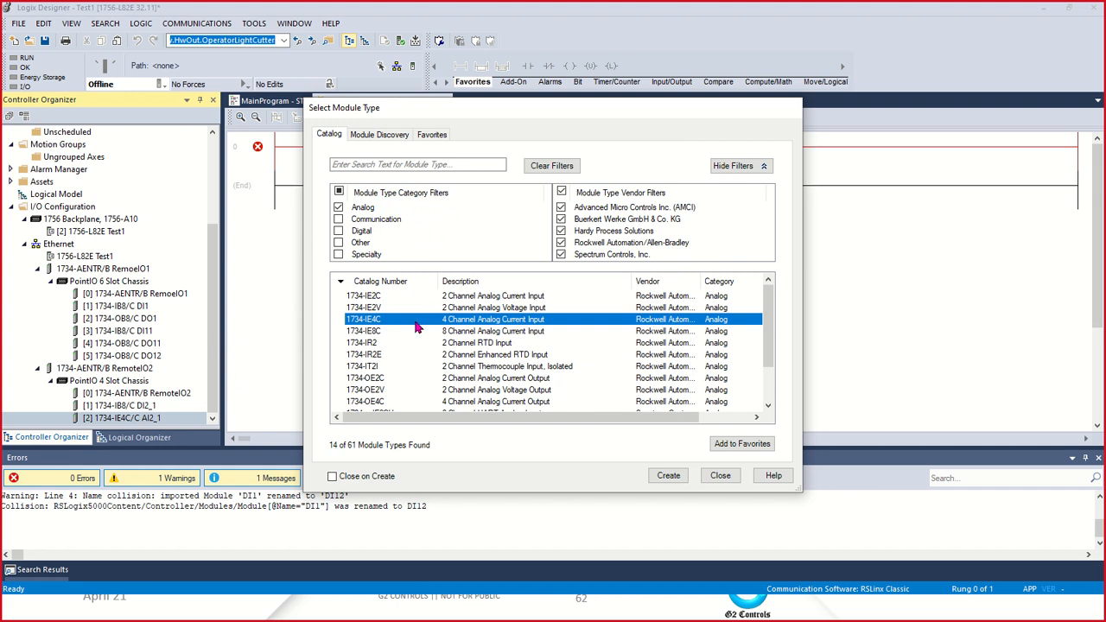
- Add a 1734-OE4C analog current output module named AO2_1 to RemoteIO2's chassis and close the module catalog
{"action": "scroll", "coordinate": [413, 356], "scroll_direction": "down", "scroll_amount": 1}
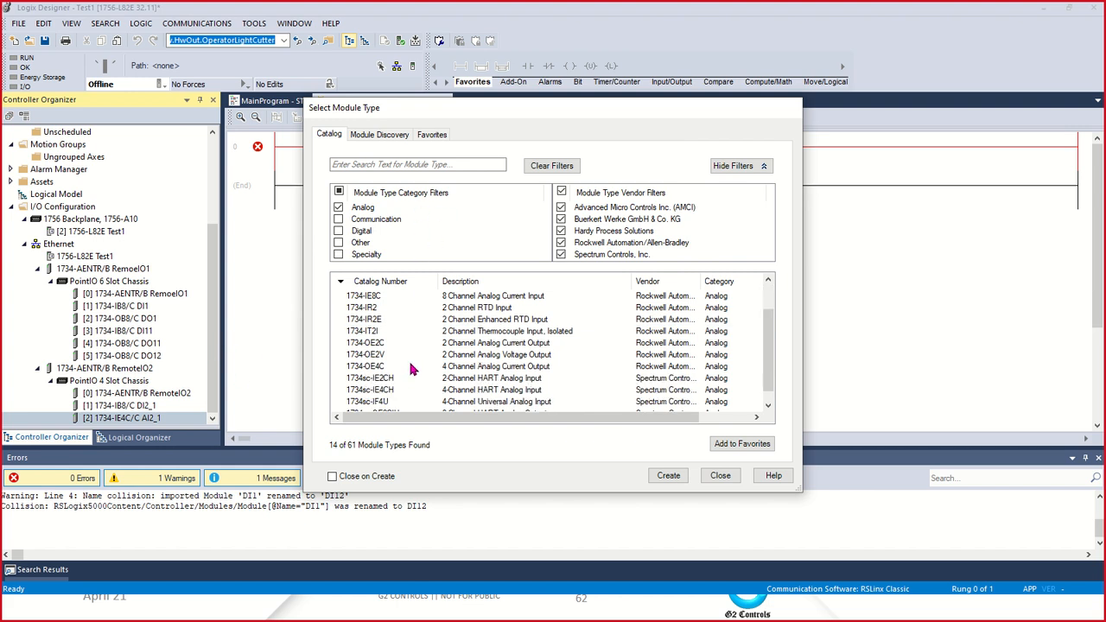
{"action": "left_click", "coordinate": [466, 370]}
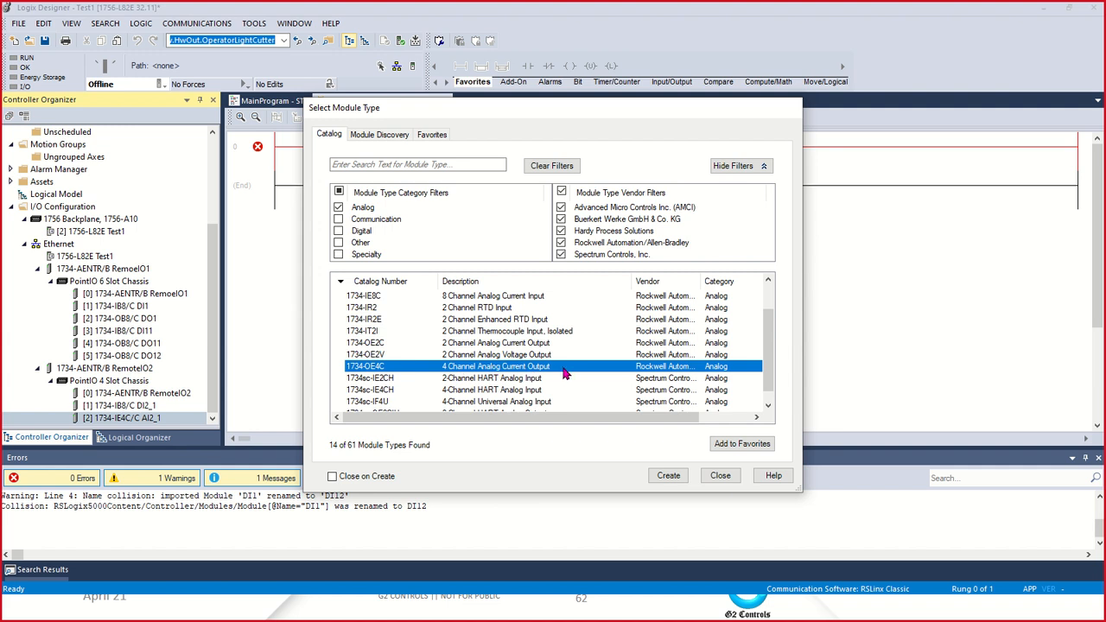
{"action": "left_click", "coordinate": [668, 476]}
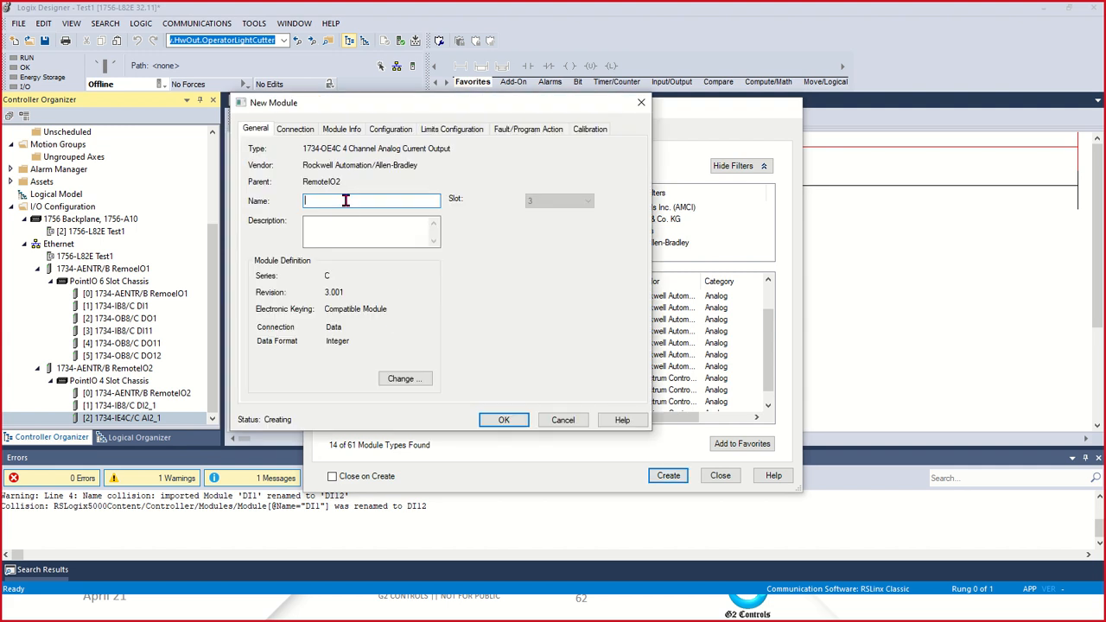
{"action": "type", "text": "AO2_1"}
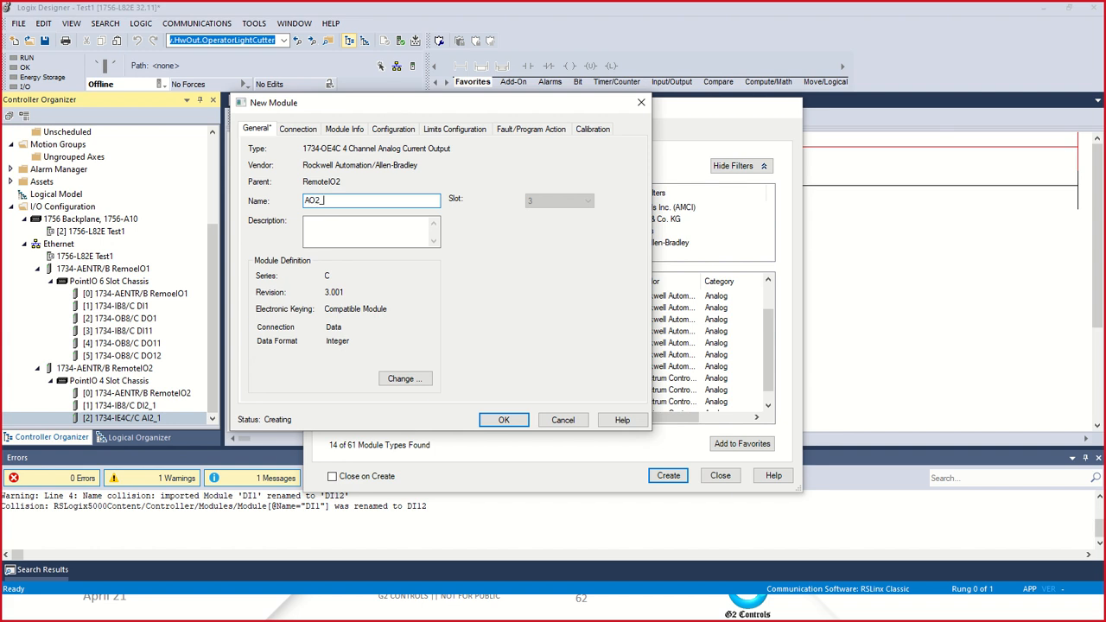
{"action": "left_click", "coordinate": [502, 421]}
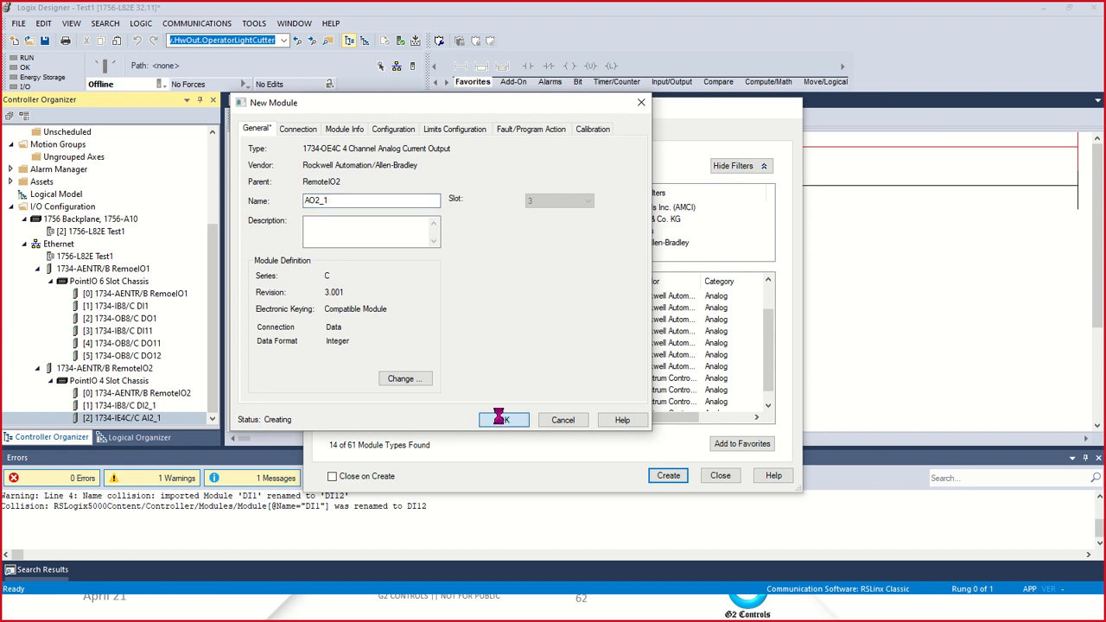
{"action": "left_click", "coordinate": [717, 480]}
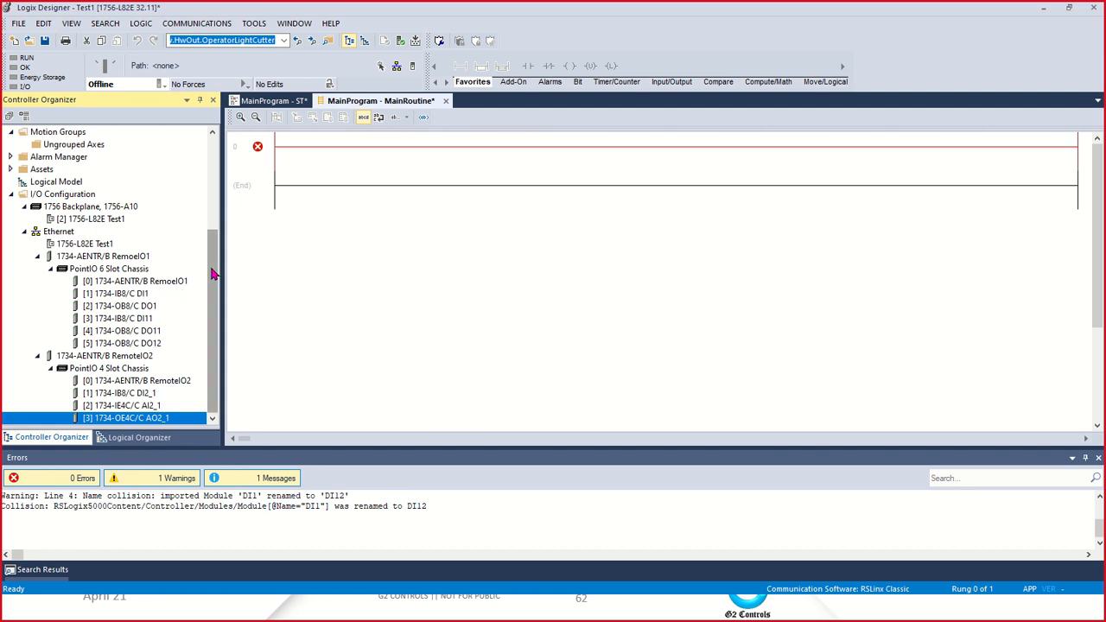
- Open the new module catalog for the 1756 Backplane and examine the available 1756 input, output and controller modules
{"action": "left_click", "coordinate": [93, 221]}
{"action": "right_click", "coordinate": [93, 222]}
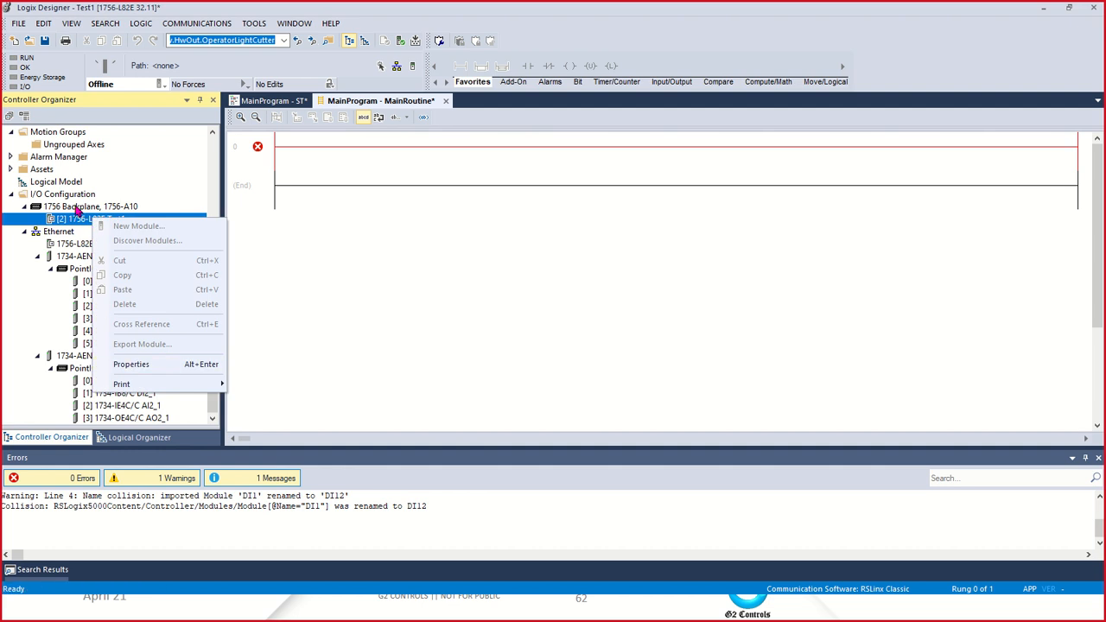
{"action": "left_click", "coordinate": [76, 208]}
{"action": "right_click", "coordinate": [76, 207]}
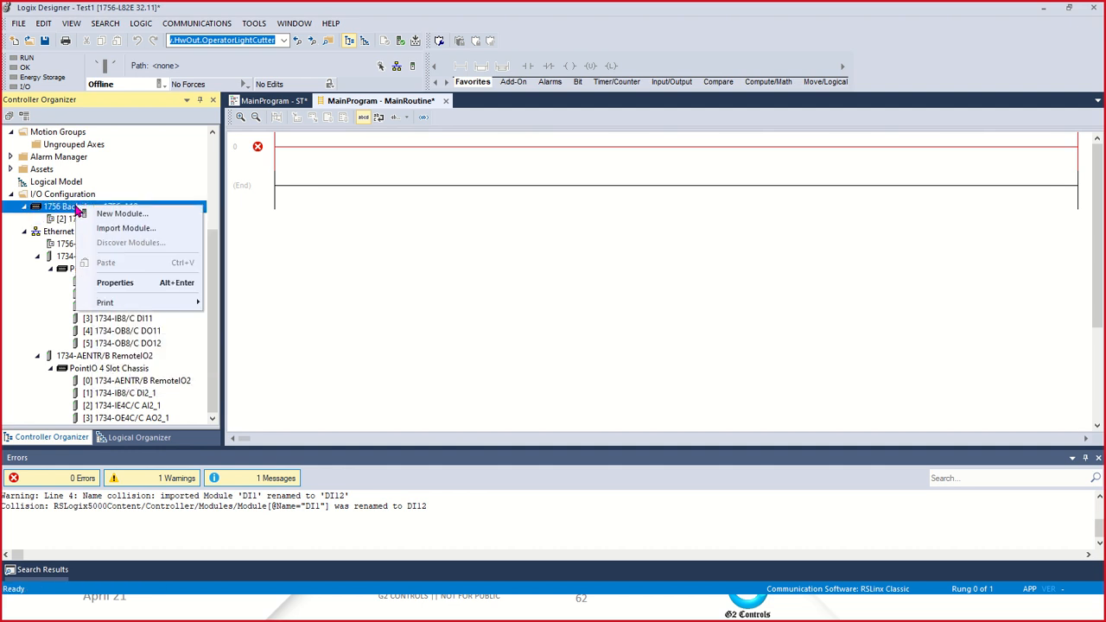
{"action": "left_click", "coordinate": [134, 212]}
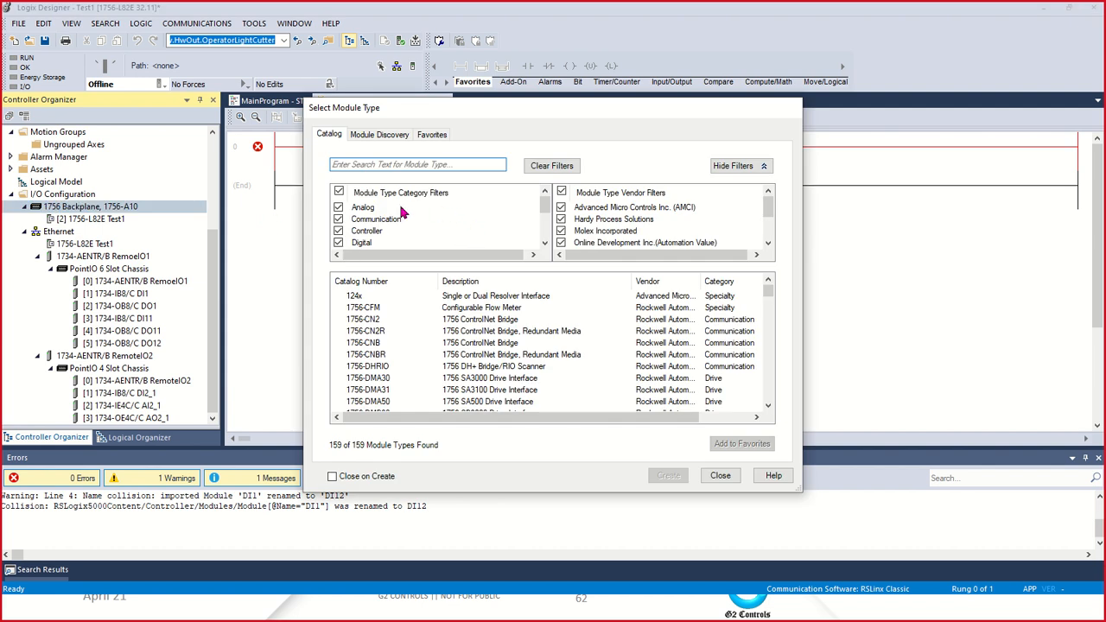
{"action": "scroll", "coordinate": [422, 371], "scroll_direction": "down", "scroll_amount": 4}
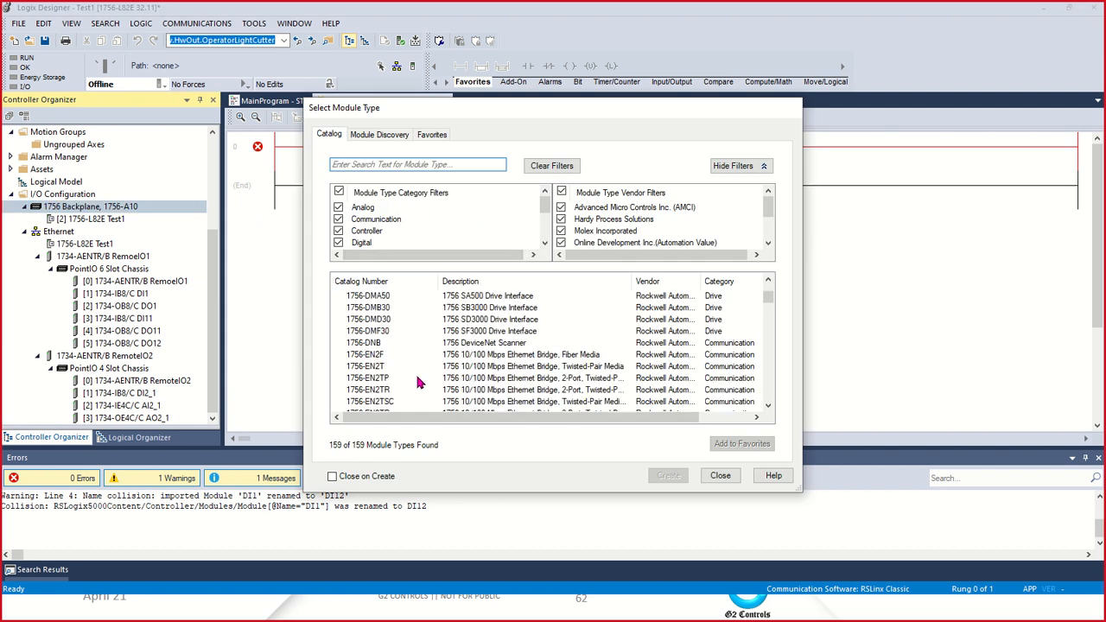
{"action": "scroll", "coordinate": [421, 371], "scroll_direction": "down", "scroll_amount": 3}
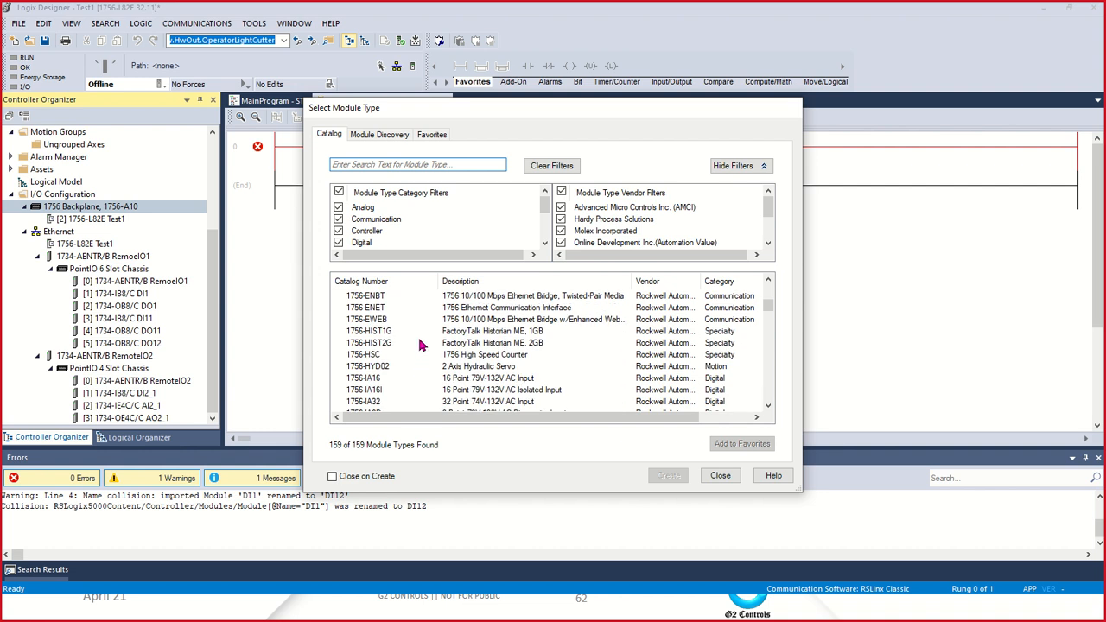
{"action": "scroll", "coordinate": [403, 337], "scroll_direction": "down", "scroll_amount": 4}
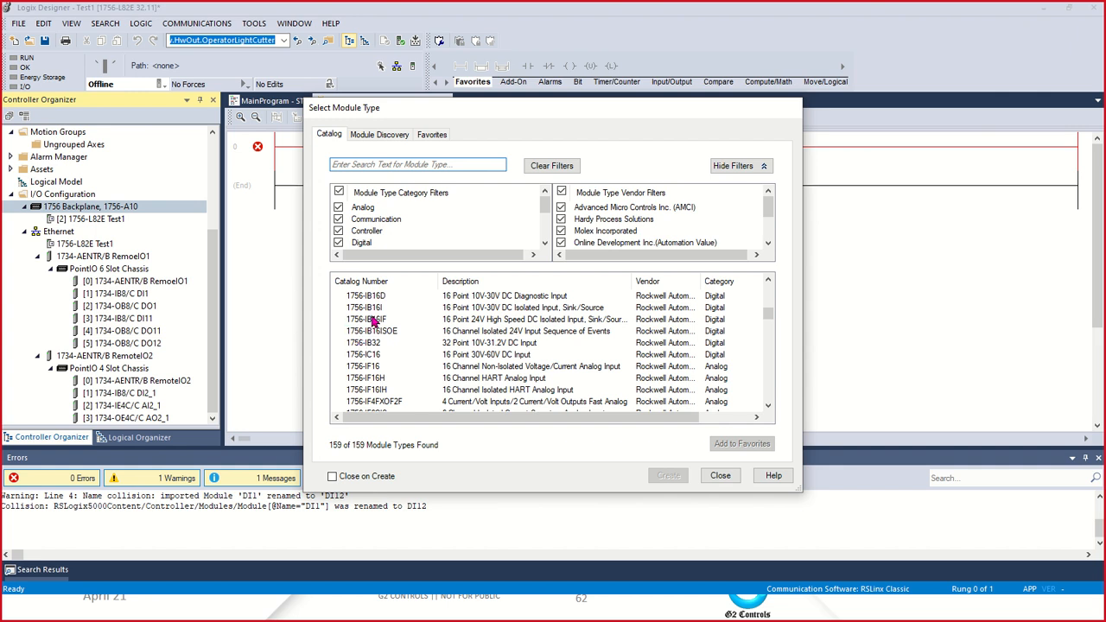
{"action": "scroll", "coordinate": [373, 321], "scroll_direction": "down", "scroll_amount": 6}
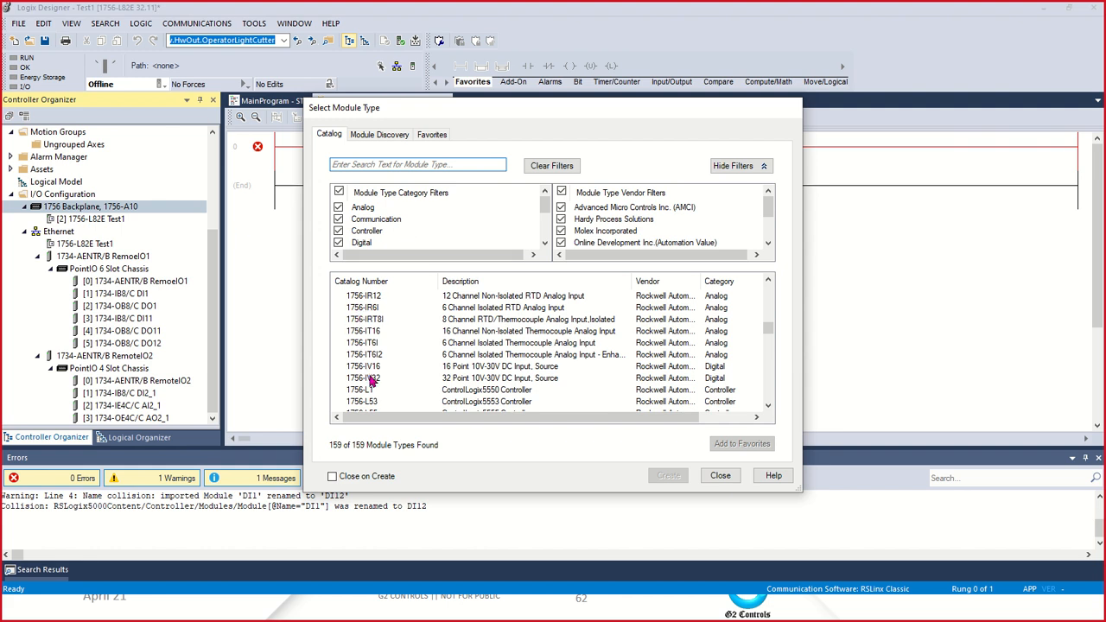
{"action": "scroll", "coordinate": [367, 343], "scroll_direction": "down", "scroll_amount": 3}
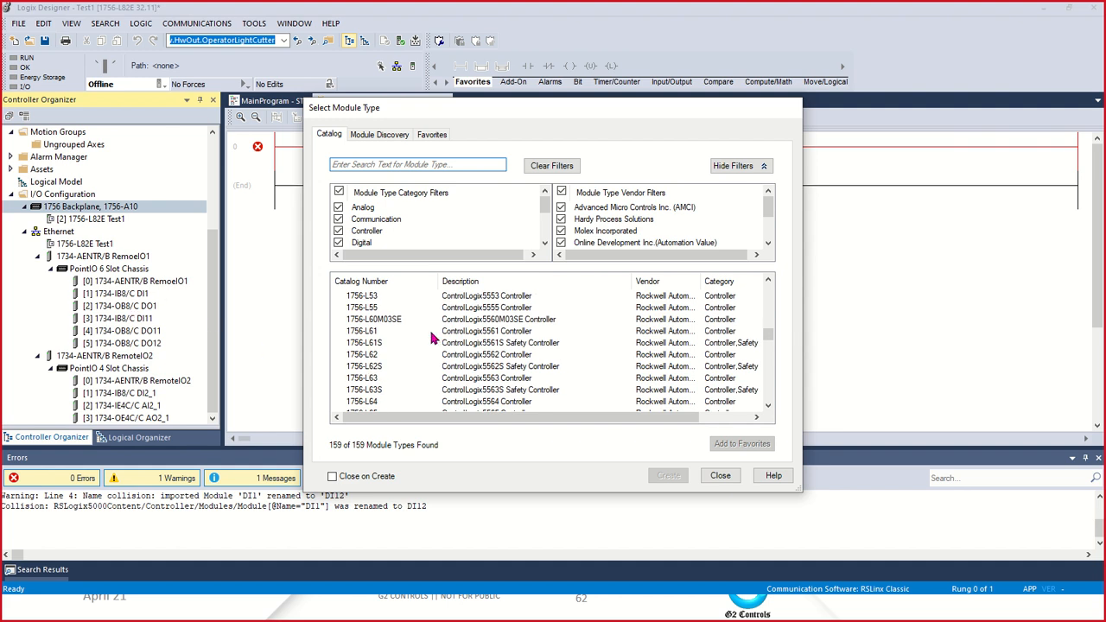
{"action": "scroll", "coordinate": [398, 341], "scroll_direction": "down", "scroll_amount": 1}
{"action": "scroll", "coordinate": [394, 350], "scroll_direction": "down", "scroll_amount": 10}
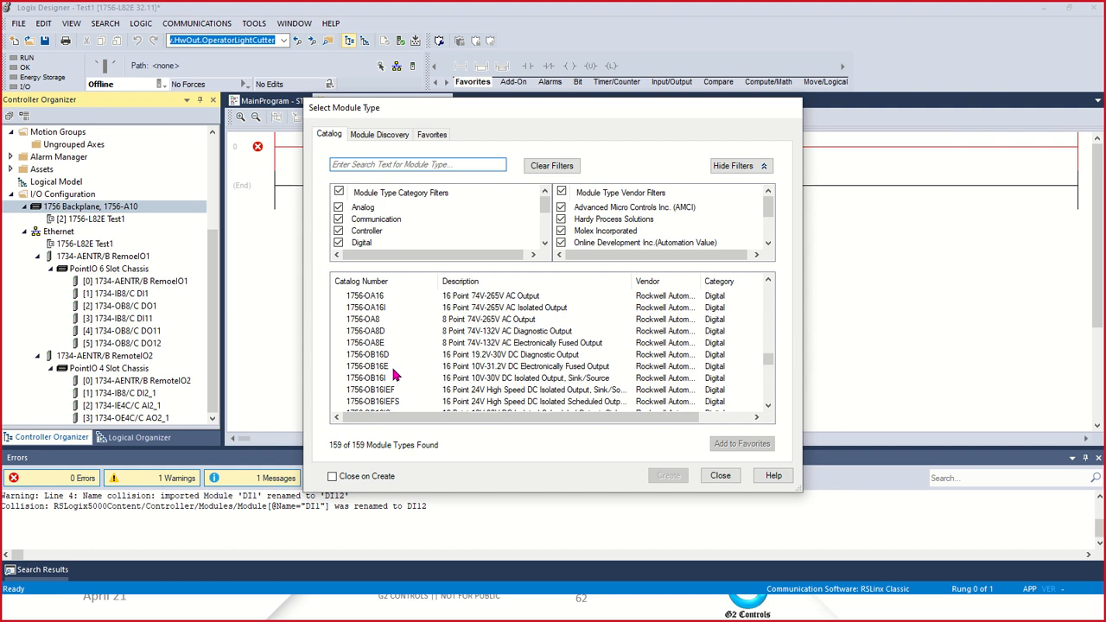
{"action": "scroll", "coordinate": [390, 353], "scroll_direction": "down", "scroll_amount": 4}
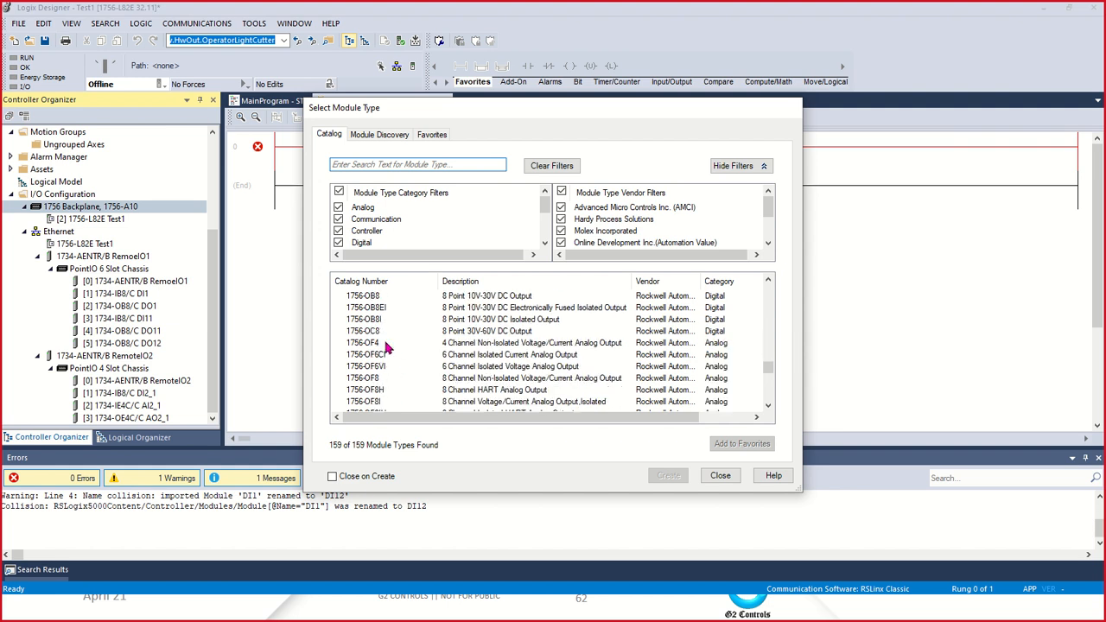
{"action": "scroll", "coordinate": [387, 352], "scroll_direction": "up", "scroll_amount": 4}
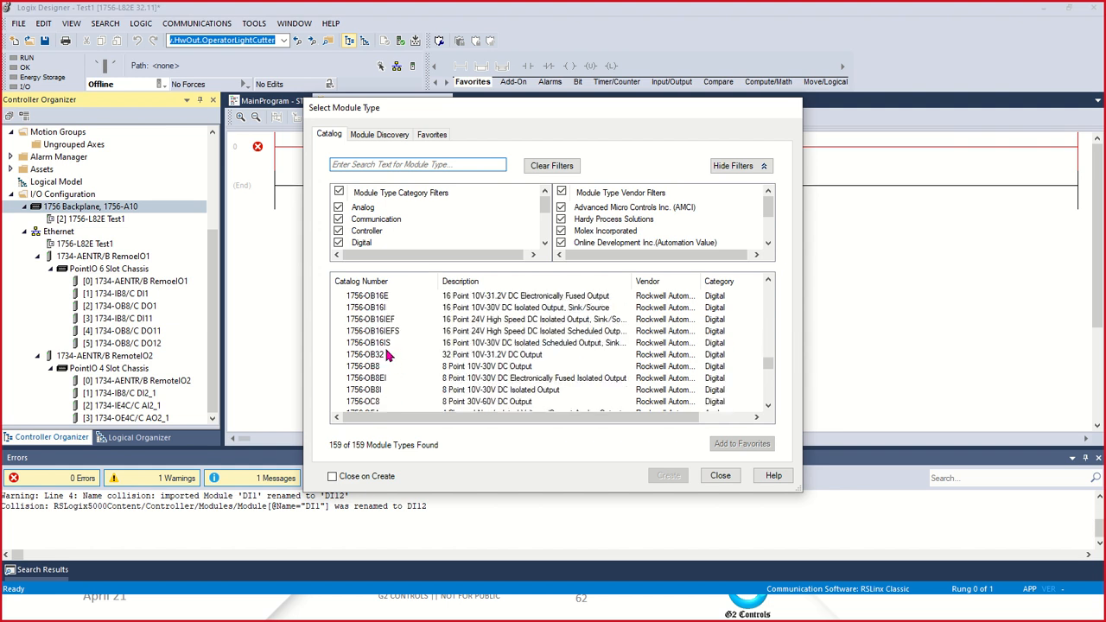
{"action": "scroll", "coordinate": [387, 354], "scroll_direction": "up", "scroll_amount": 5}
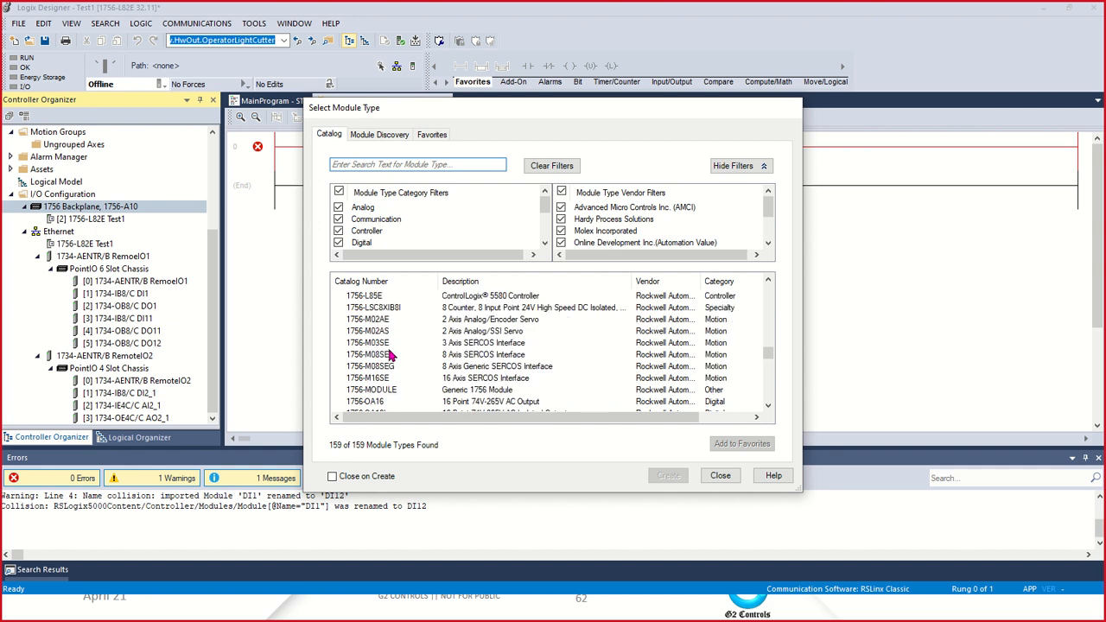
{"action": "scroll", "coordinate": [388, 354], "scroll_direction": "up", "scroll_amount": 7}
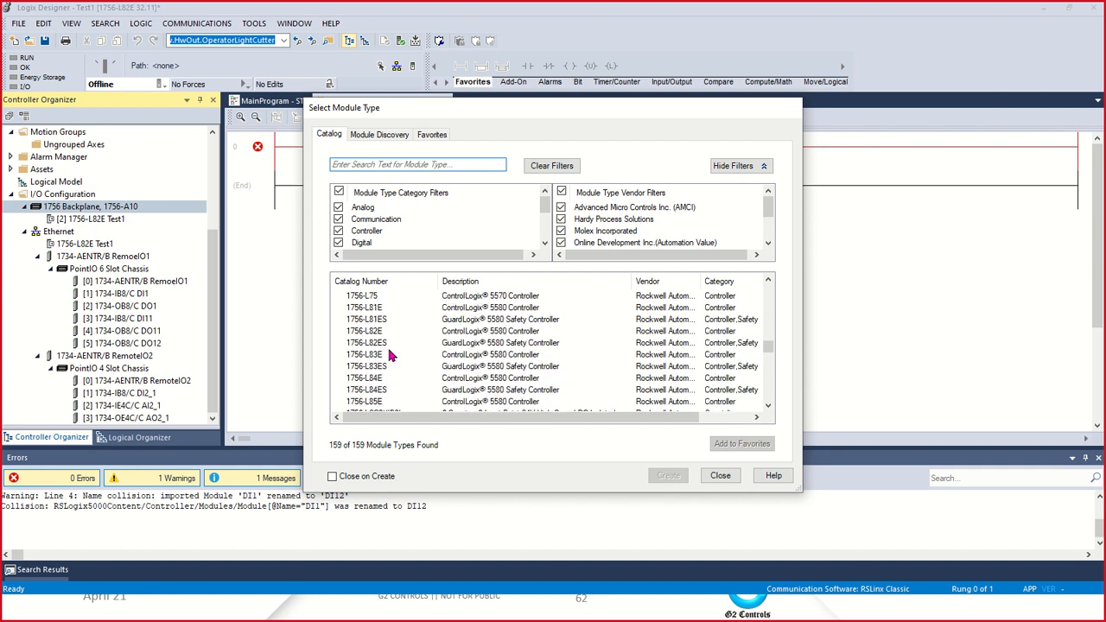
{"action": "scroll", "coordinate": [396, 356], "scroll_direction": "up", "scroll_amount": 5}
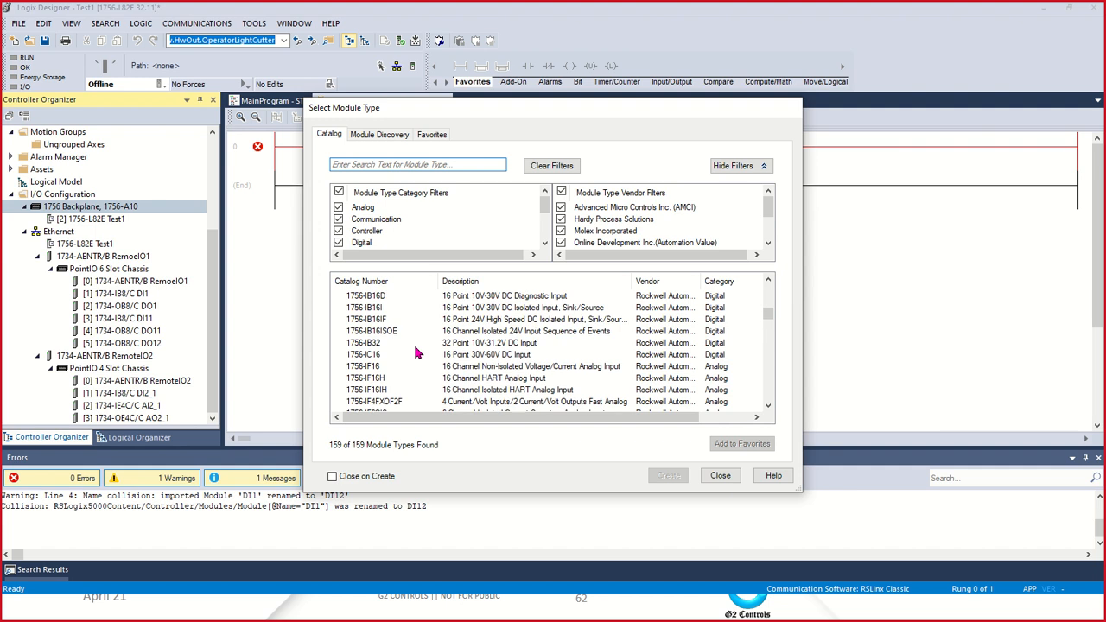
- Add a 1756-IB16 16-point DC input module named LocalDI1 in slot 3 of the 1756 Backplane and close the catalog
{"action": "left_click", "coordinate": [373, 320]}
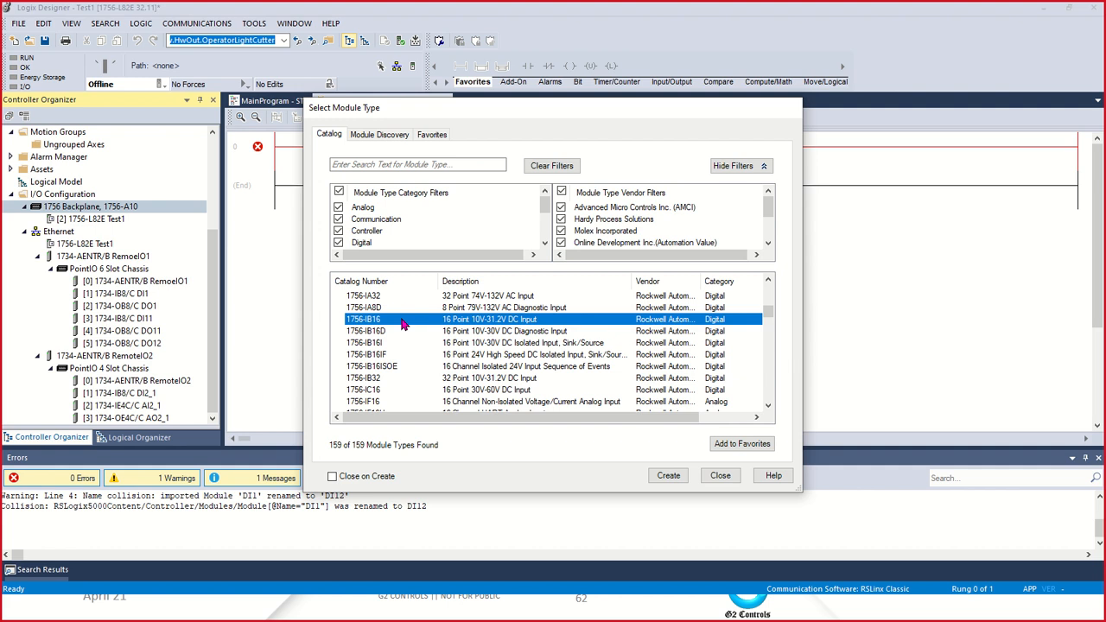
{"action": "double_click", "coordinate": [402, 321]}
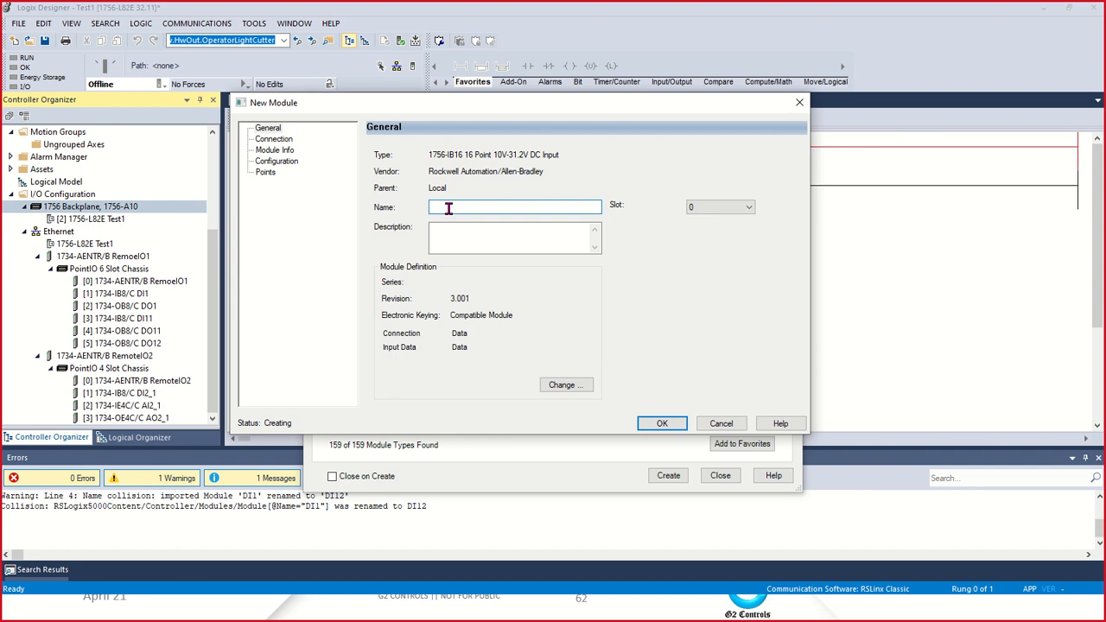
{"action": "type", "text": "LocalDI1"}
{"action": "left_click", "coordinate": [661, 424]}
{"action": "left_click", "coordinate": [704, 207]}
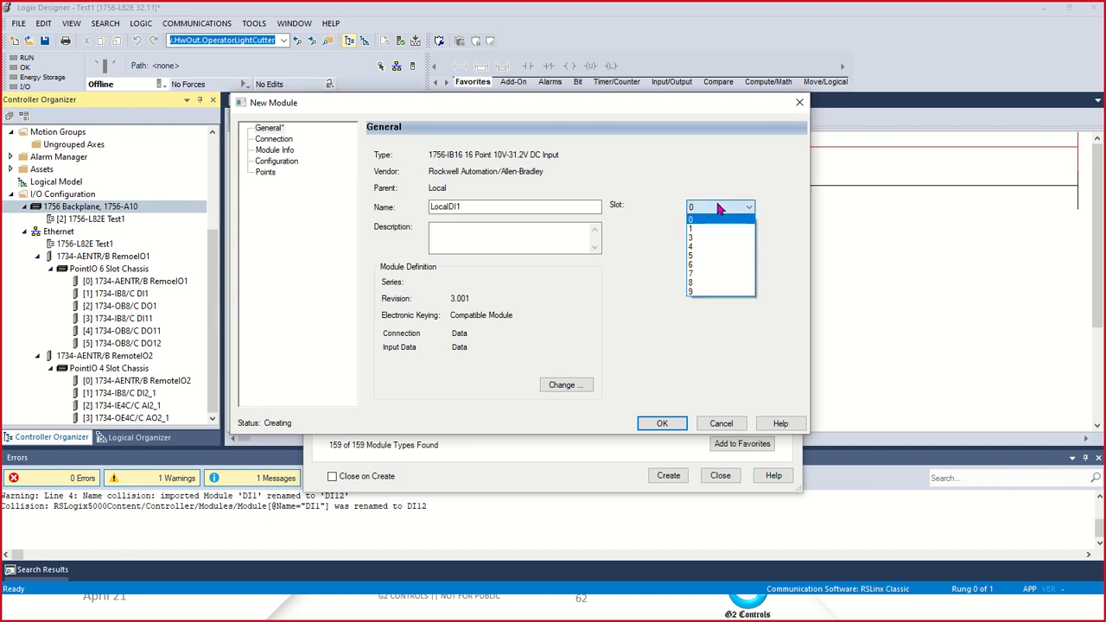
{"action": "left_click", "coordinate": [702, 244]}
{"action": "left_click", "coordinate": [664, 423]}
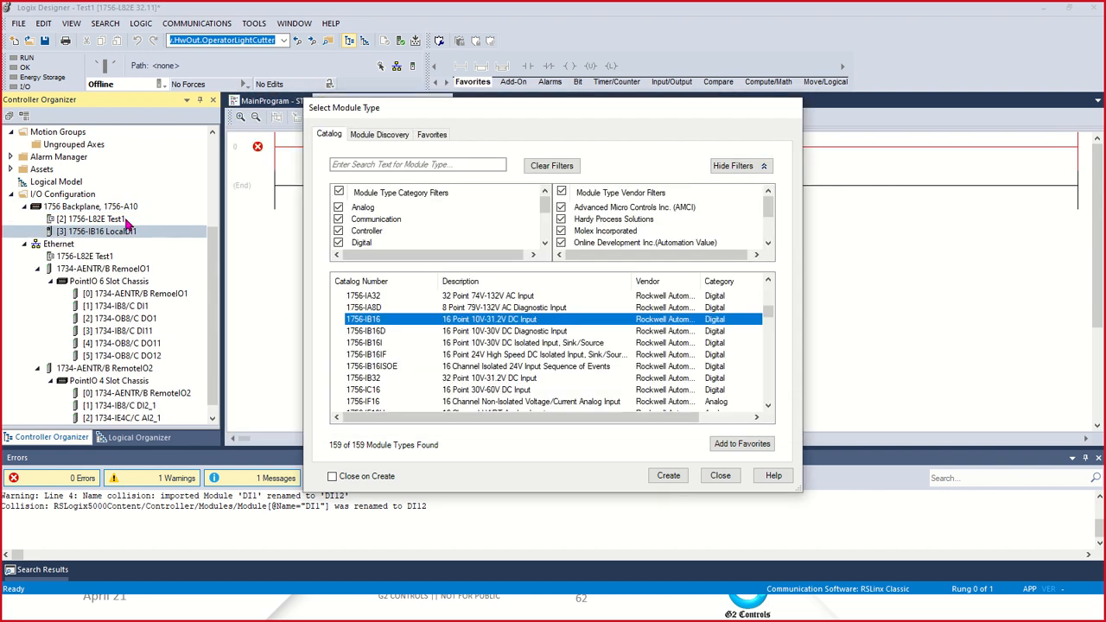
{"action": "left_click", "coordinate": [86, 221]}
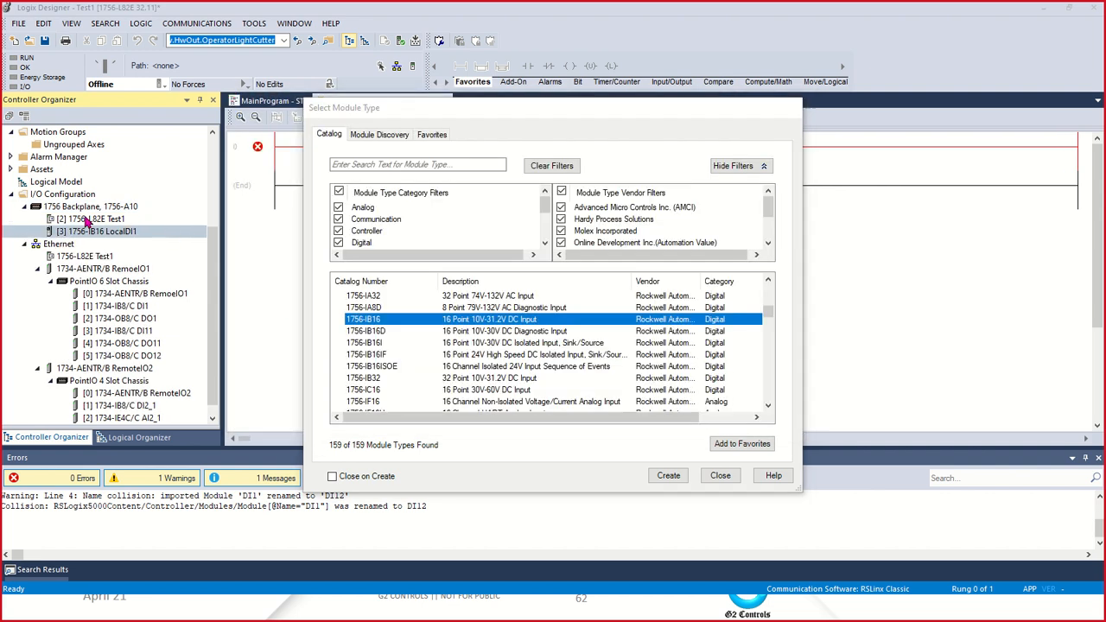
{"action": "left_click", "coordinate": [722, 476]}
- Change the 1756-L82E Test1 controller's slot to 0 in its controller properties and accept the change
{"action": "right_click", "coordinate": [74, 221]}
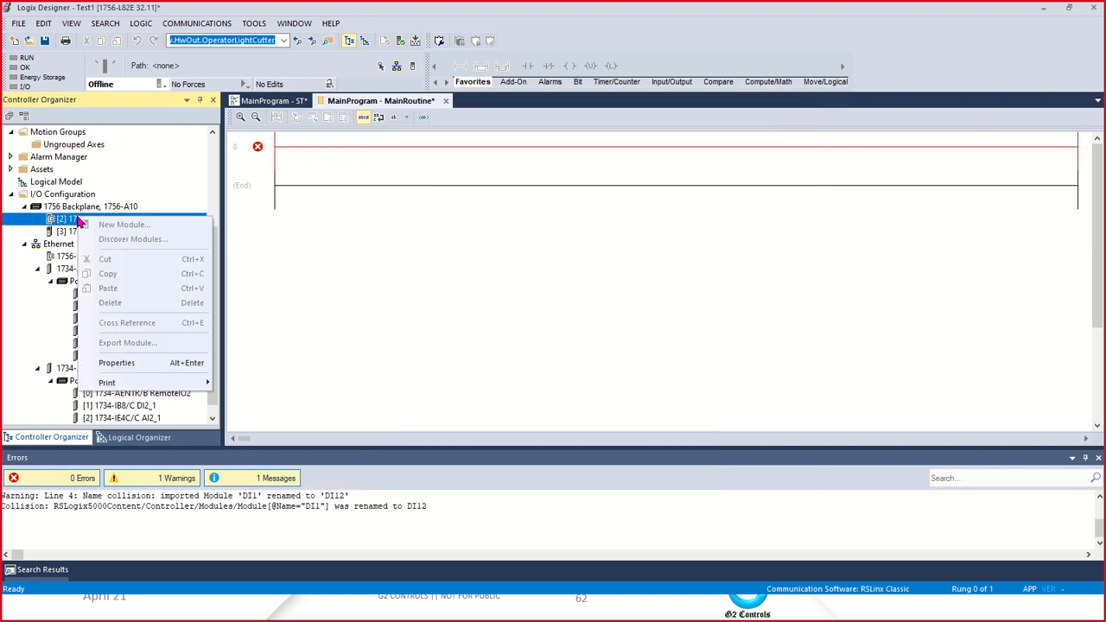
{"action": "left_click", "coordinate": [115, 362]}
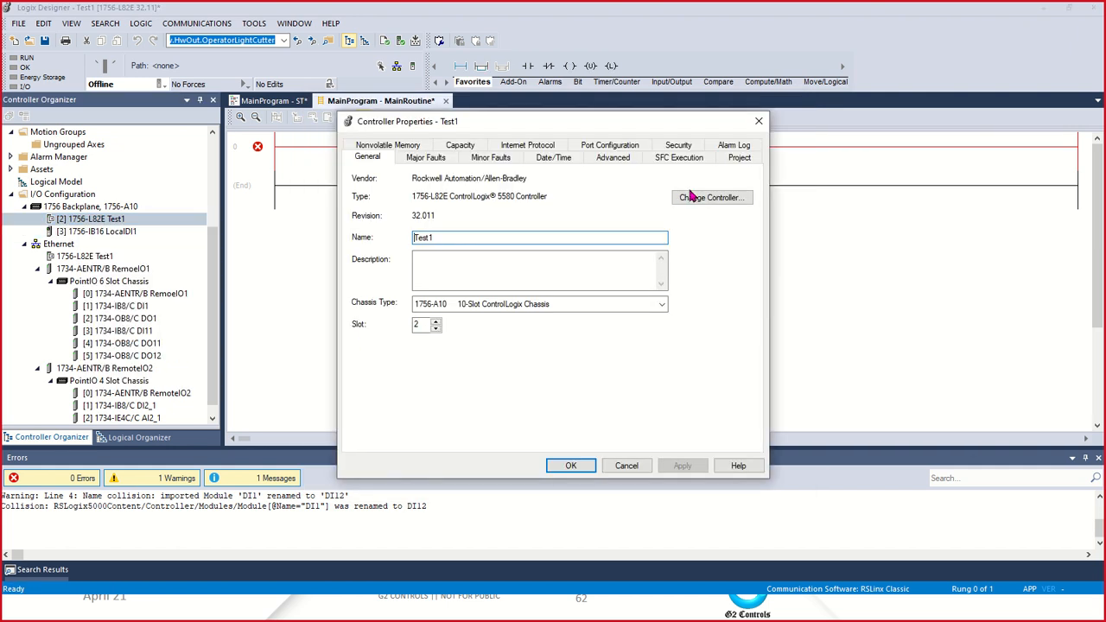
{"action": "left_click", "coordinate": [436, 330]}
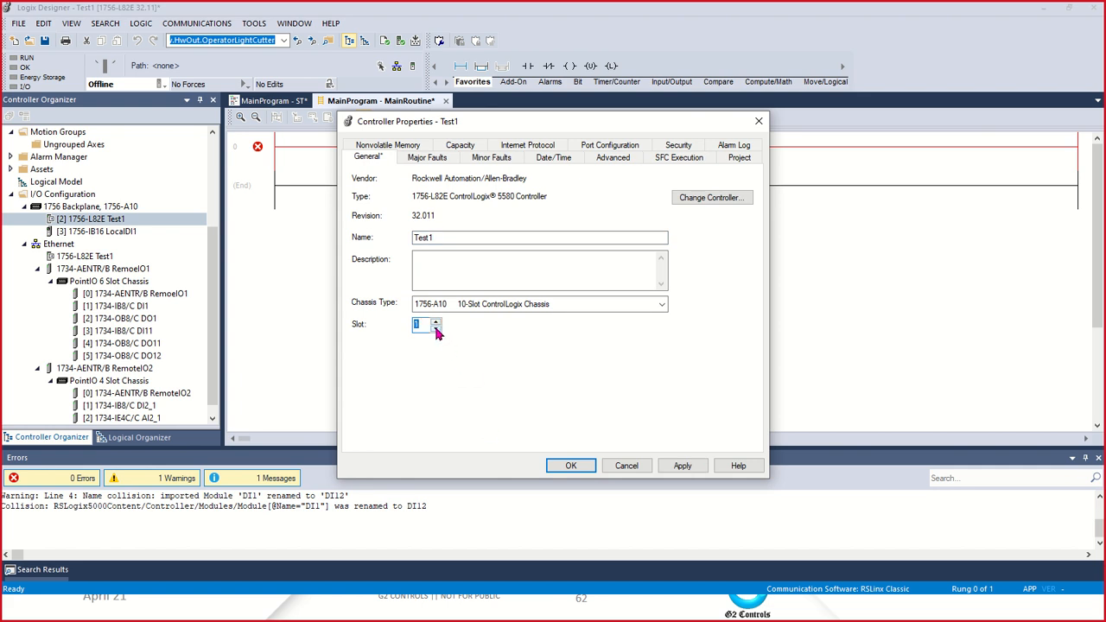
{"action": "left_click", "coordinate": [436, 328]}
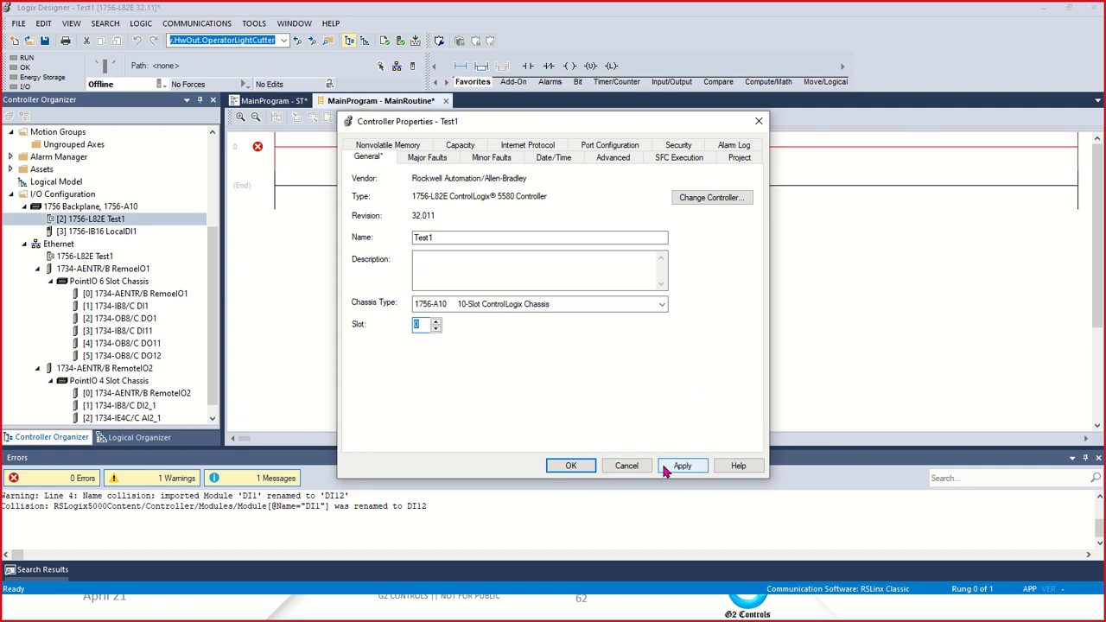
{"action": "left_click", "coordinate": [573, 467]}
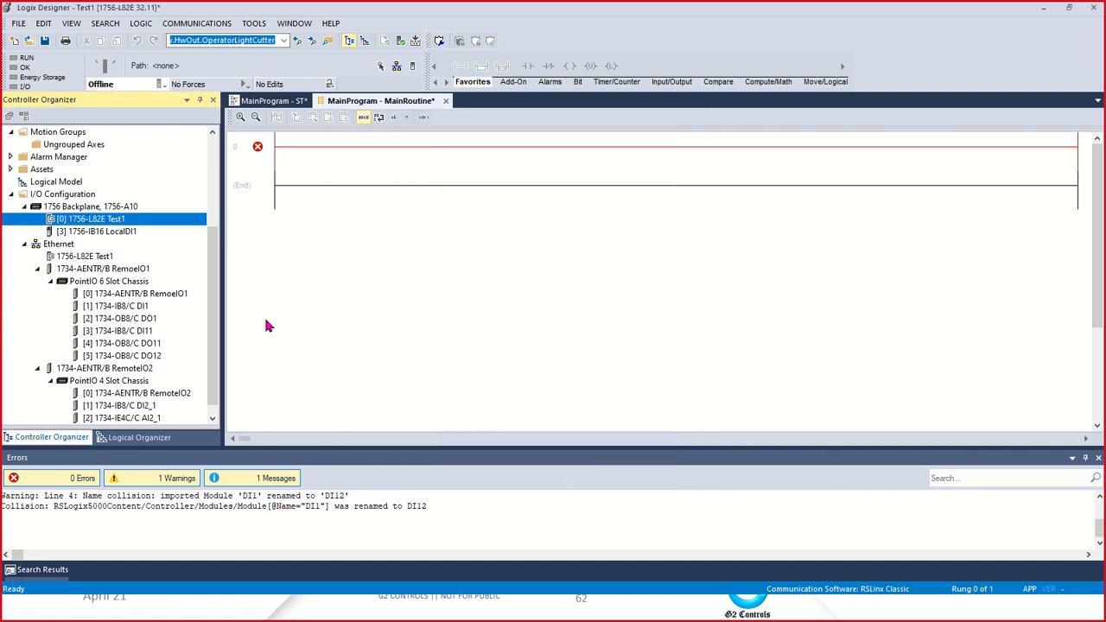
- Examine the general properties and slot assignment of the LocalDI1 module, then close them without changes
{"action": "left_click", "coordinate": [87, 231]}
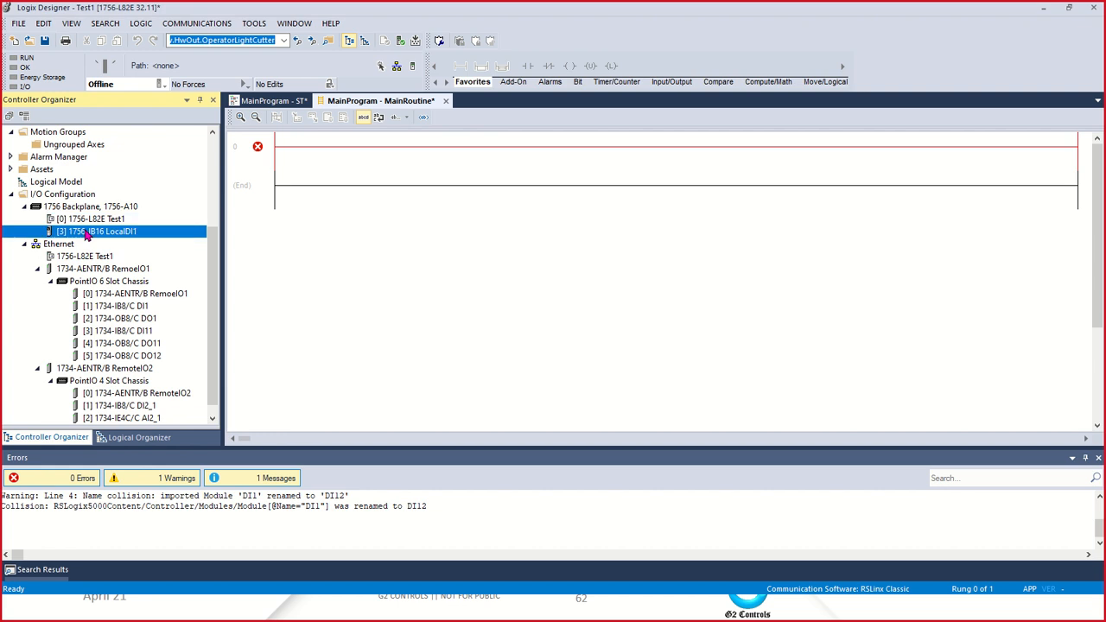
{"action": "right_click", "coordinate": [86, 232]}
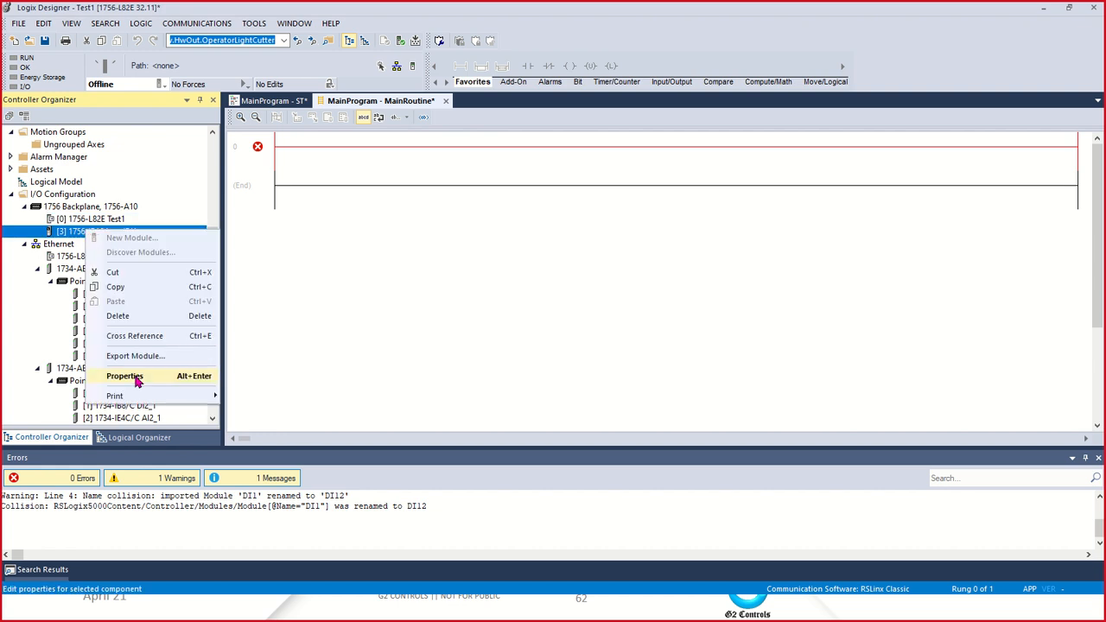
{"action": "left_click", "coordinate": [126, 377]}
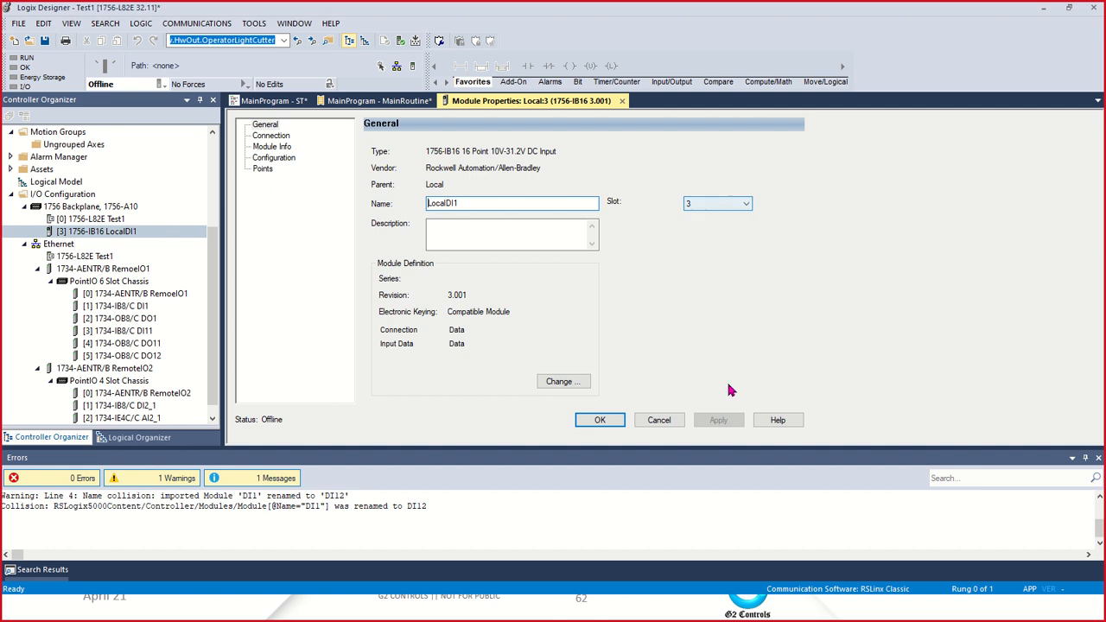
{"action": "left_click", "coordinate": [658, 420]}
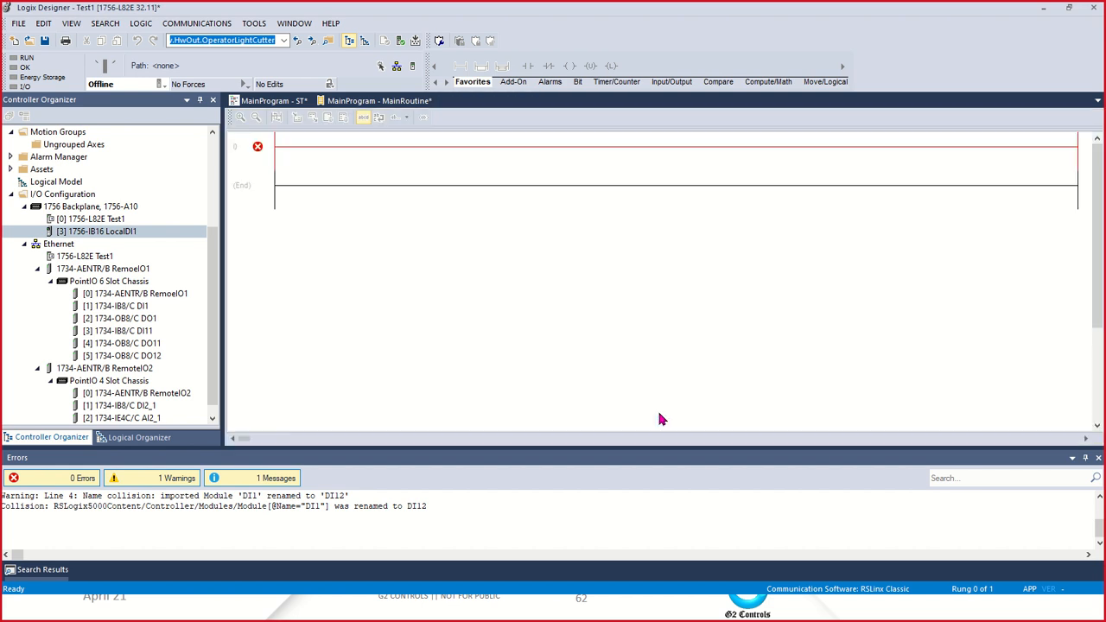
- Add a 1756-OB16I 16-point DC isolated output module named LocalDO1 in slot 1 of the 1756 Backplane
{"action": "right_click", "coordinate": [79, 207]}
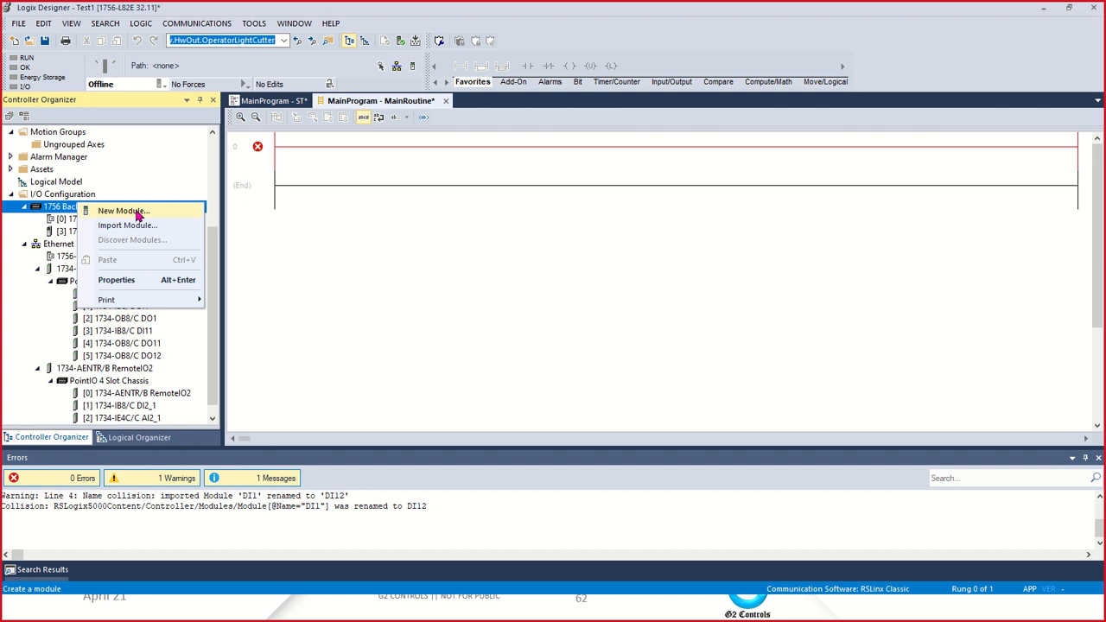
{"action": "left_click", "coordinate": [287, 246]}
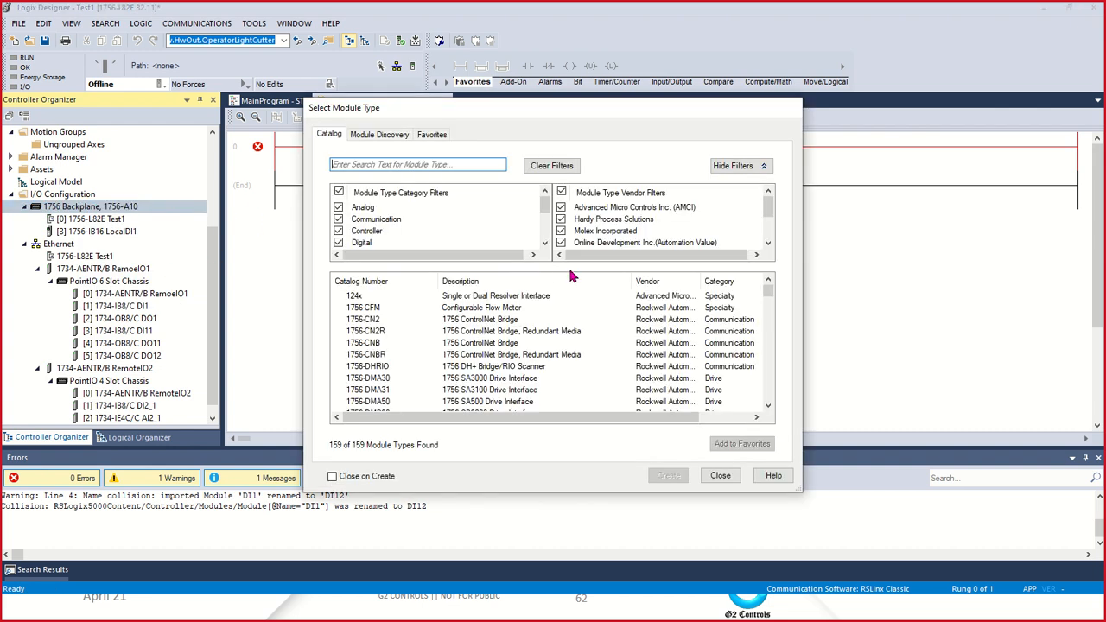
{"action": "scroll", "coordinate": [414, 378], "scroll_direction": "down", "scroll_amount": 3}
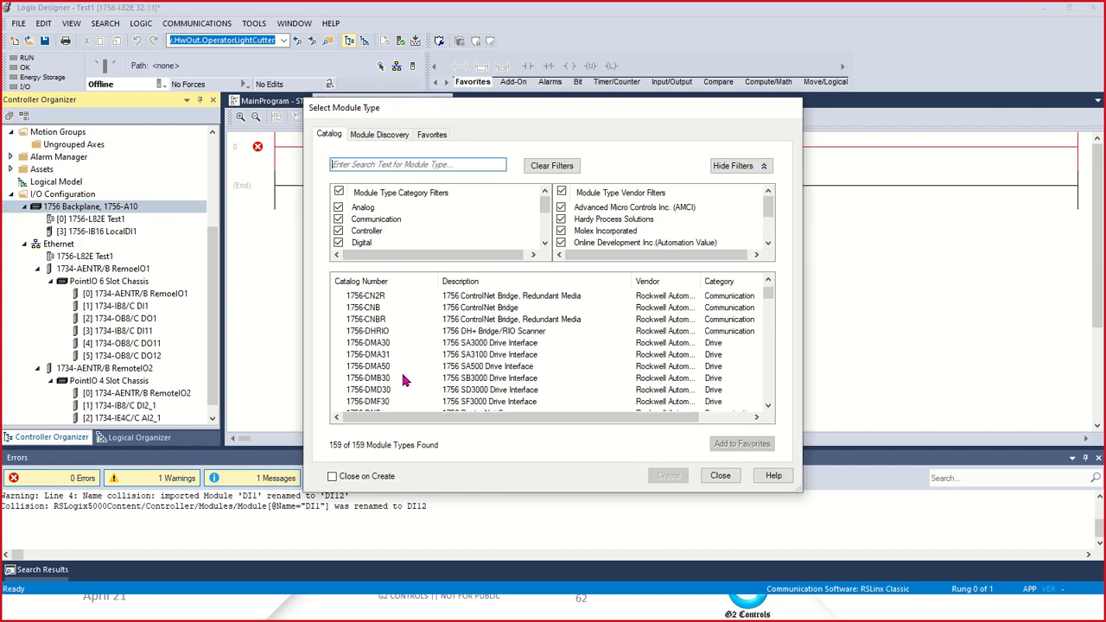
{"action": "scroll", "coordinate": [402, 381], "scroll_direction": "down", "scroll_amount": 6}
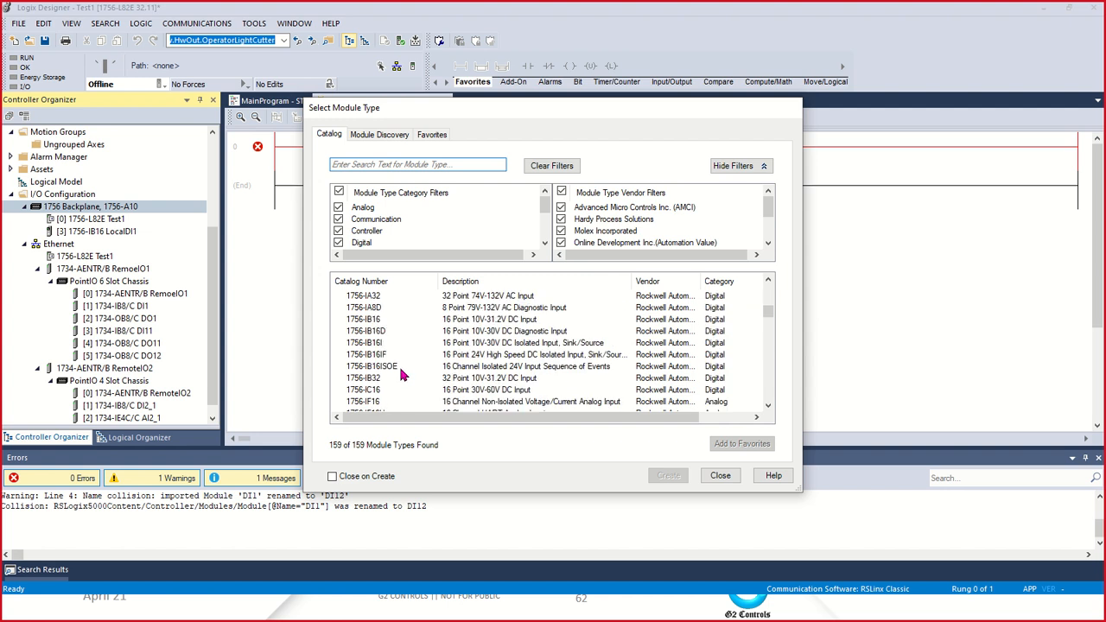
{"action": "scroll", "coordinate": [402, 378], "scroll_direction": "down", "scroll_amount": 8}
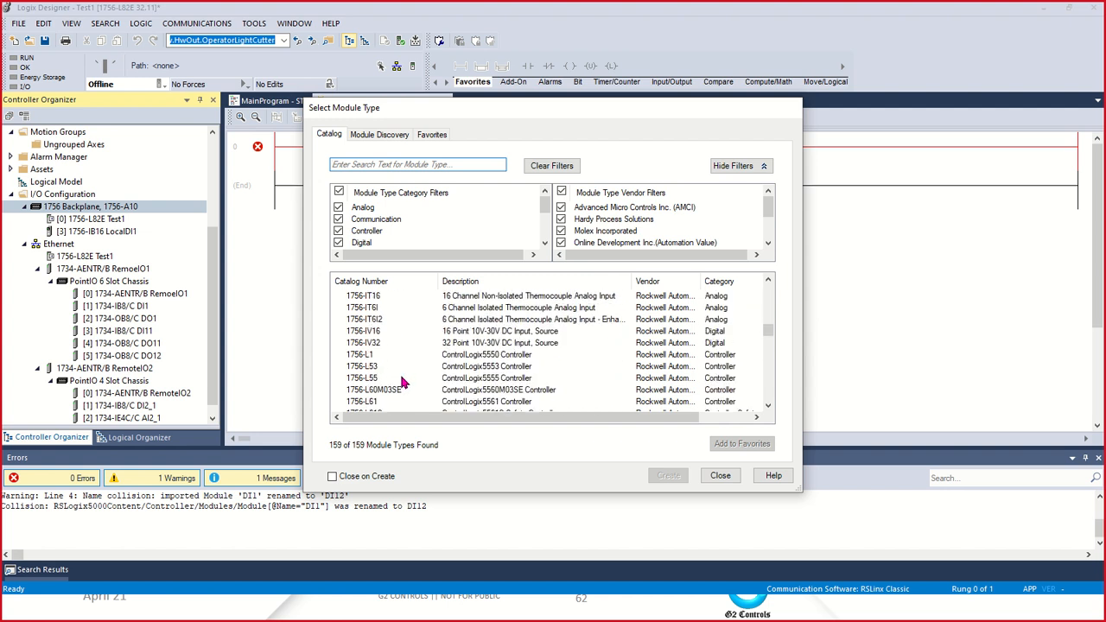
{"action": "scroll", "coordinate": [402, 381], "scroll_direction": "down", "scroll_amount": 8}
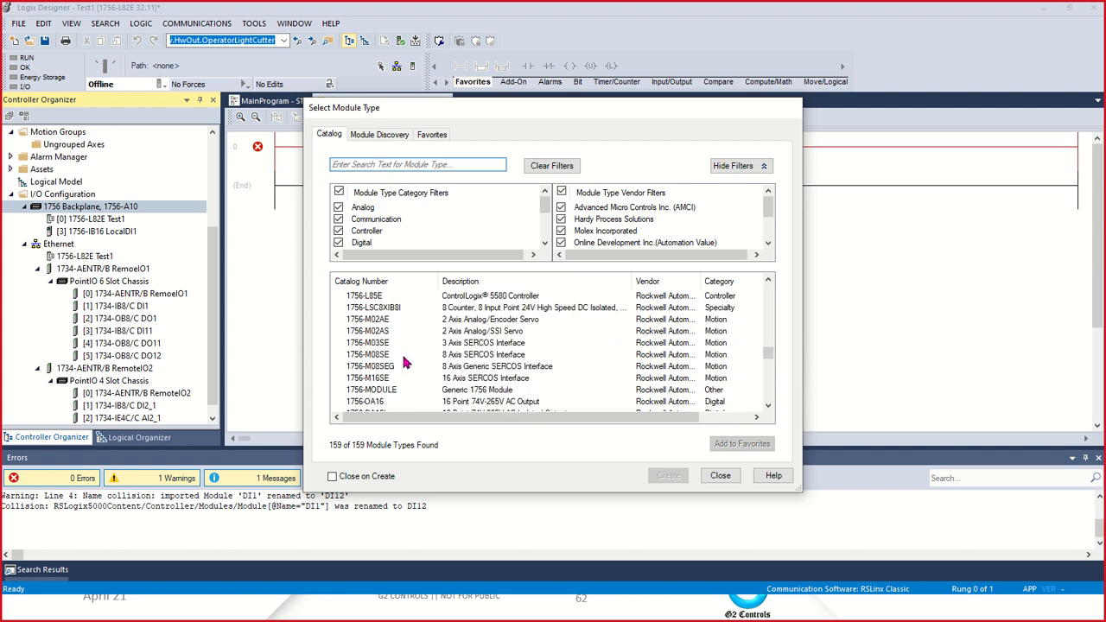
{"action": "scroll", "coordinate": [406, 363], "scroll_direction": "down", "scroll_amount": 4}
{"action": "left_click", "coordinate": [374, 343]}
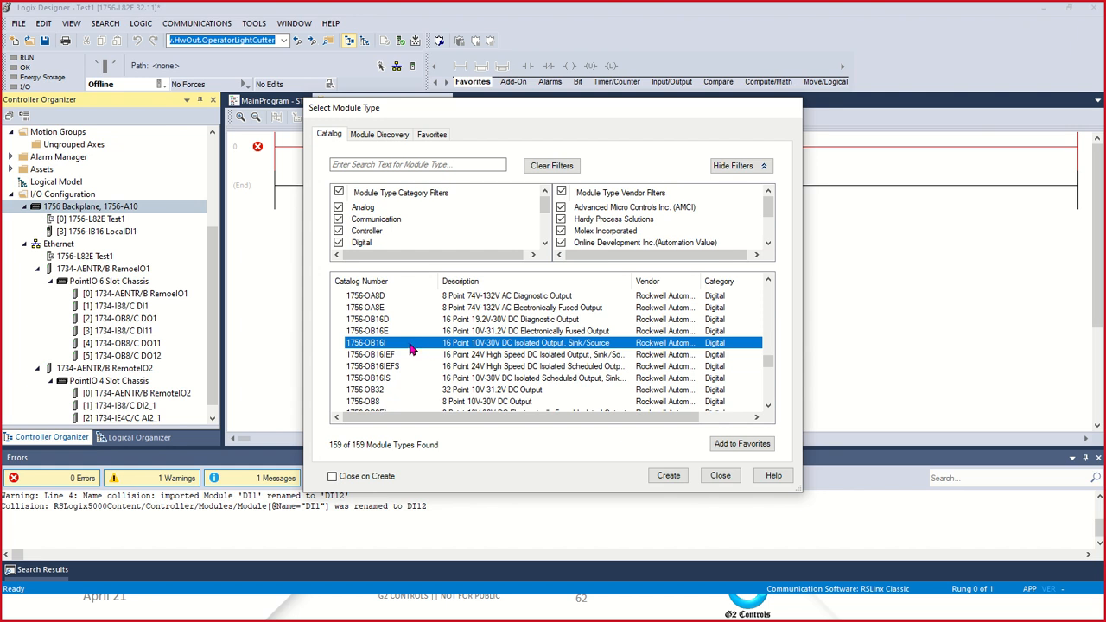
{"action": "left_click", "coordinate": [666, 474]}
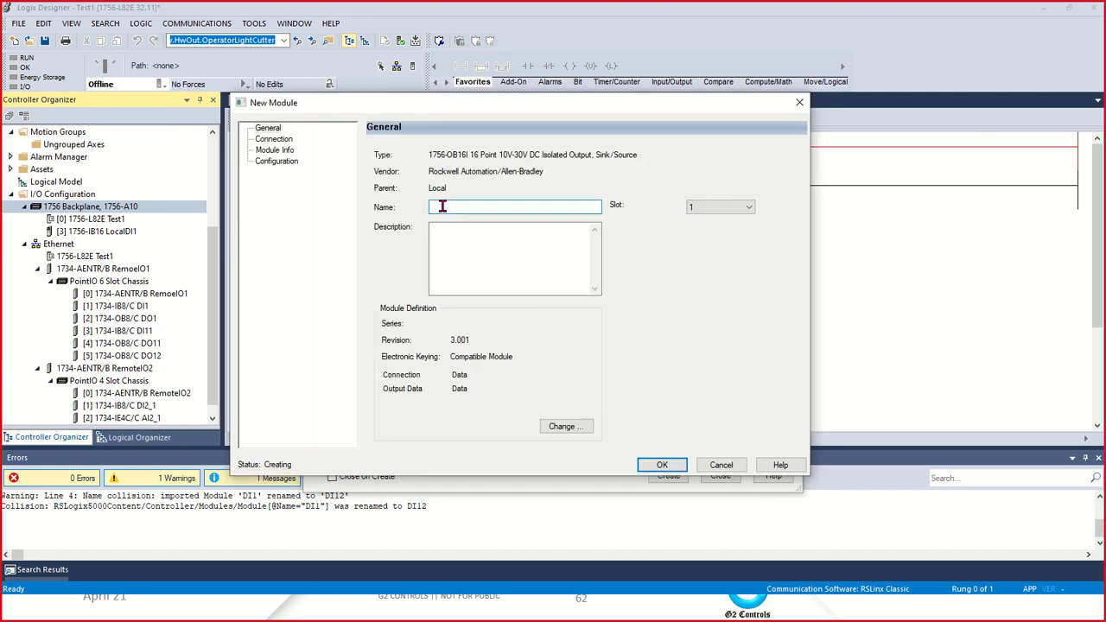
{"action": "type", "text": "LocalDO1"}
{"action": "left_click", "coordinate": [661, 465]}
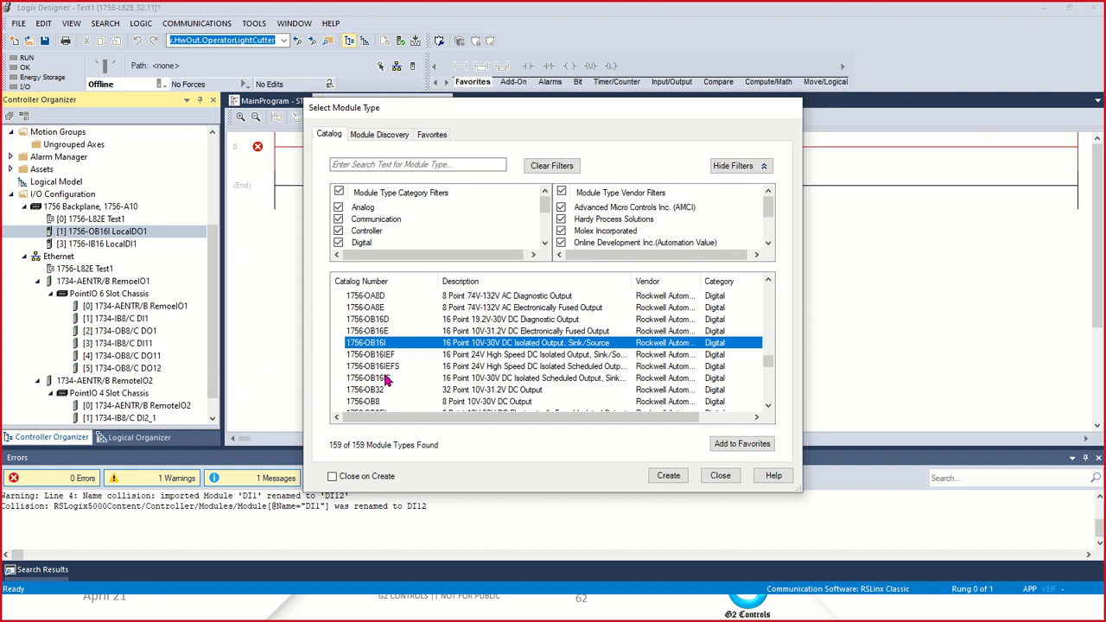
- Look through the unfiltered 1756 module catalog for the available analog input and output modules
{"action": "scroll", "coordinate": [389, 394], "scroll_direction": "down", "scroll_amount": 2}
{"action": "scroll", "coordinate": [389, 389], "scroll_direction": "down", "scroll_amount": 7}
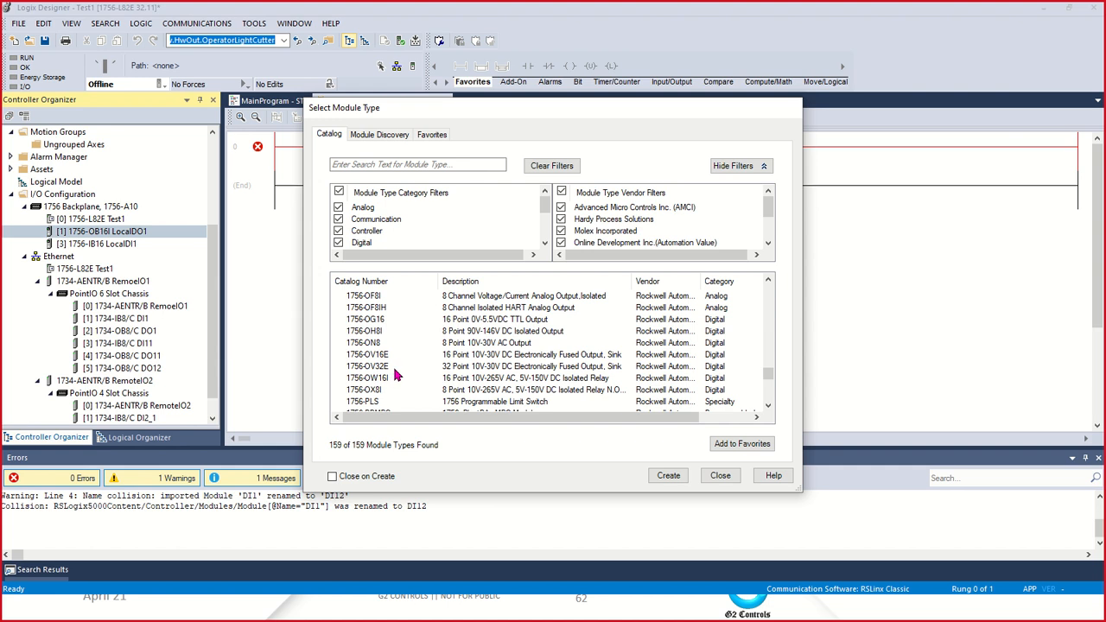
{"action": "scroll", "coordinate": [399, 330], "scroll_direction": "down", "scroll_amount": 5}
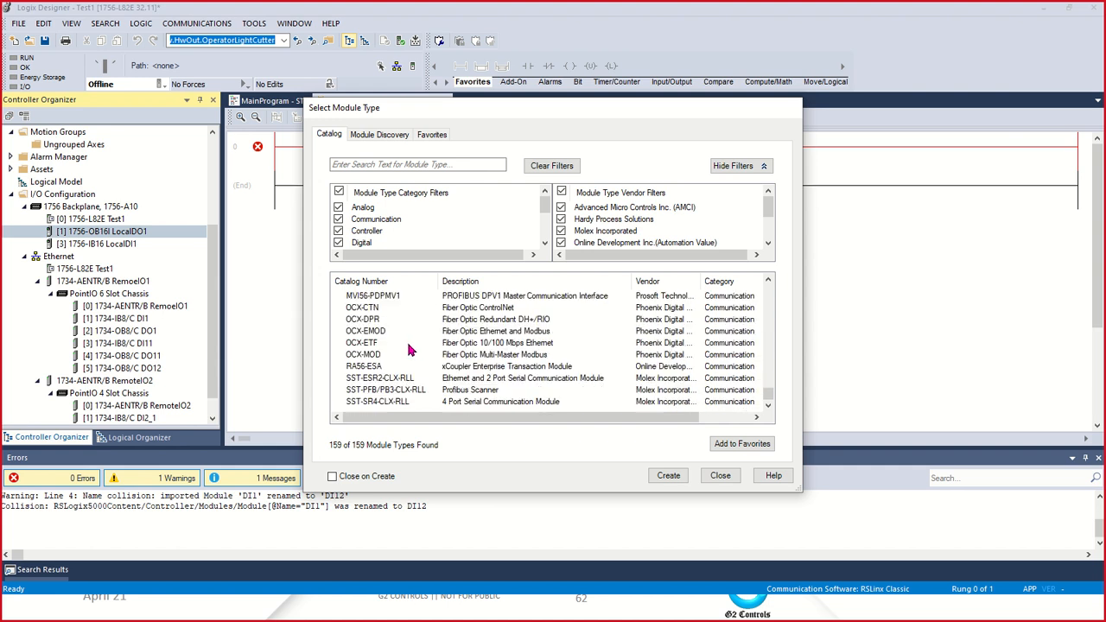
{"action": "scroll", "coordinate": [413, 334], "scroll_direction": "up", "scroll_amount": 4}
{"action": "scroll", "coordinate": [413, 333], "scroll_direction": "up", "scroll_amount": 8}
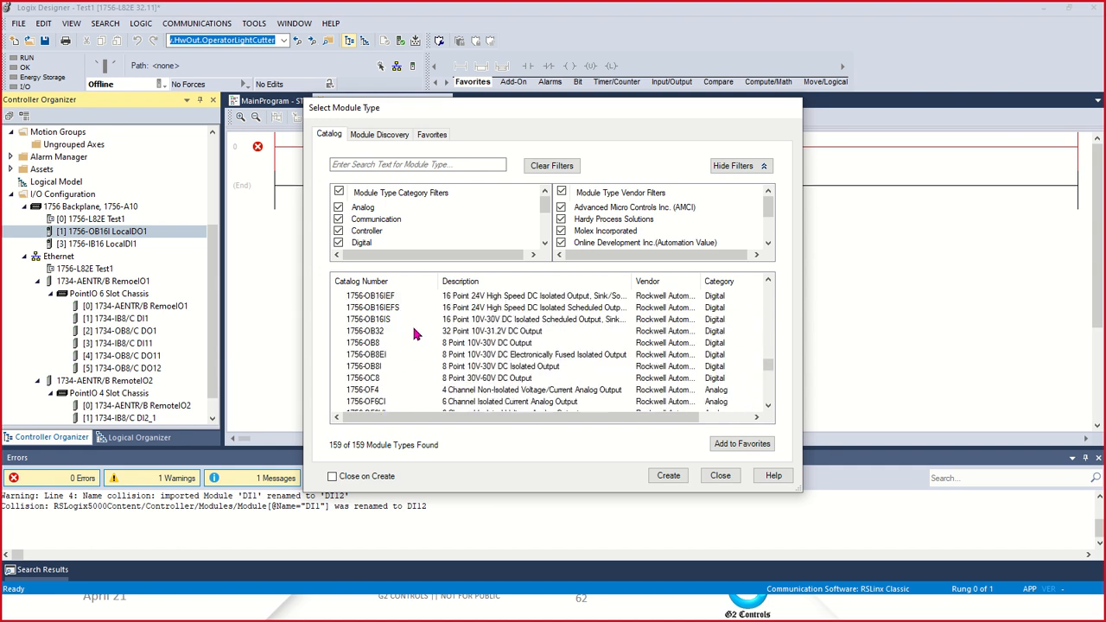
{"action": "scroll", "coordinate": [413, 337], "scroll_direction": "up", "scroll_amount": 6}
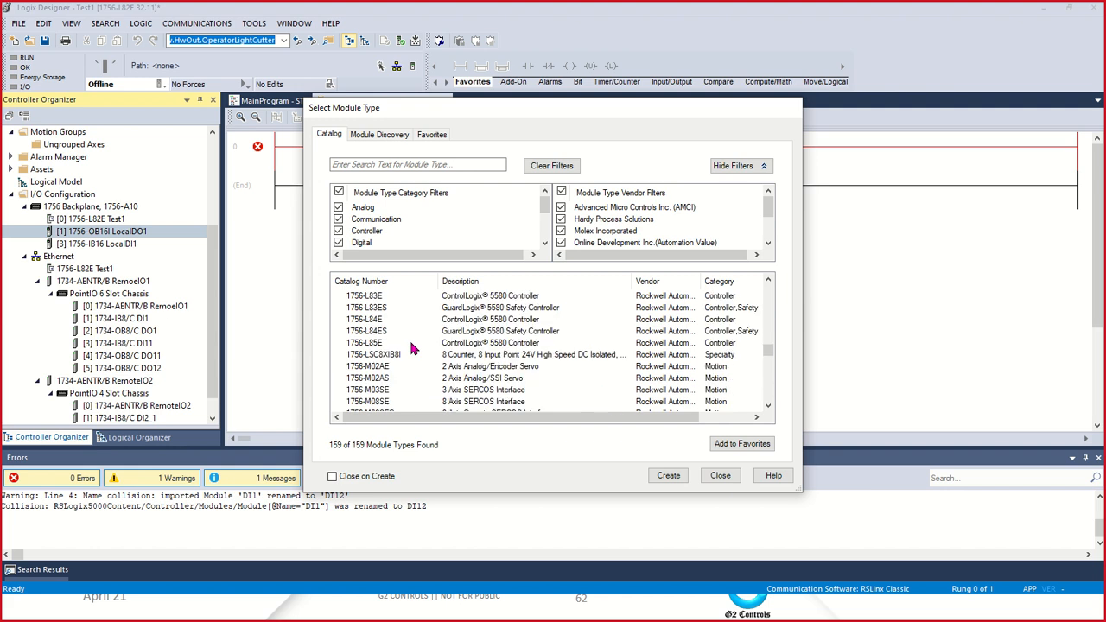
{"action": "scroll", "coordinate": [412, 348], "scroll_direction": "up", "scroll_amount": 8}
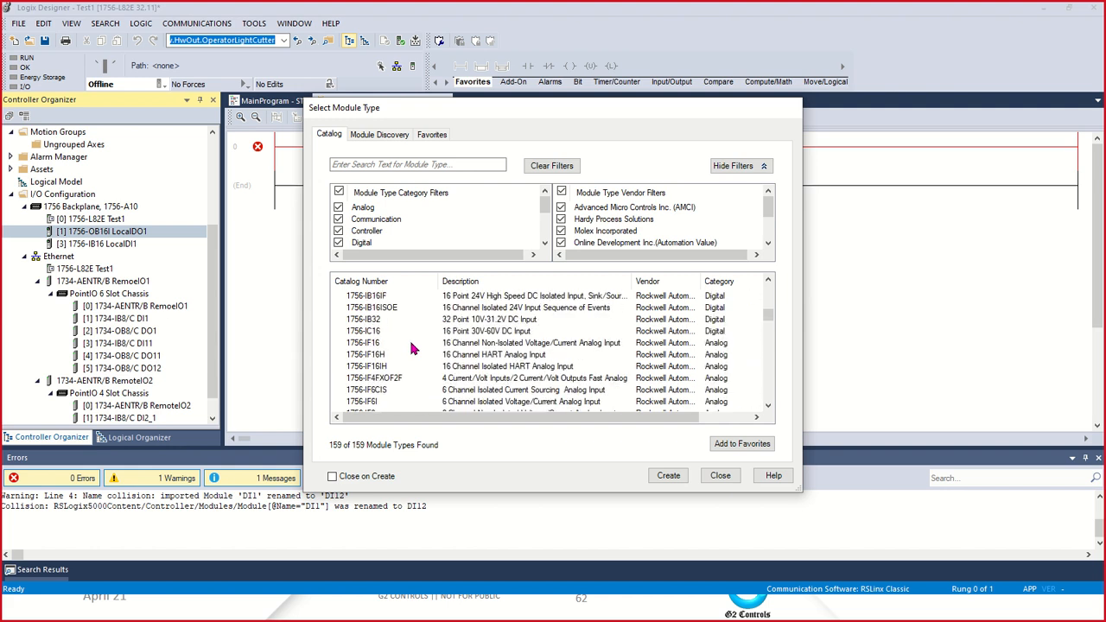
{"action": "scroll", "coordinate": [411, 348], "scroll_direction": "up", "scroll_amount": 2}
{"action": "scroll", "coordinate": [406, 358], "scroll_direction": "down", "scroll_amount": 6}
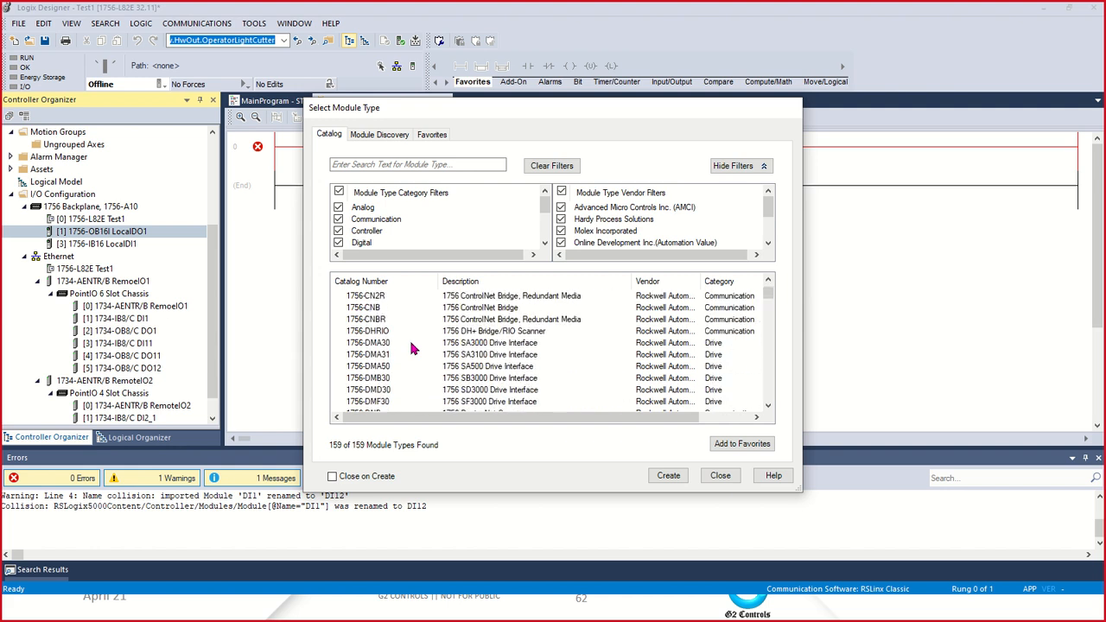
{"action": "scroll", "coordinate": [402, 362], "scroll_direction": "down", "scroll_amount": 7}
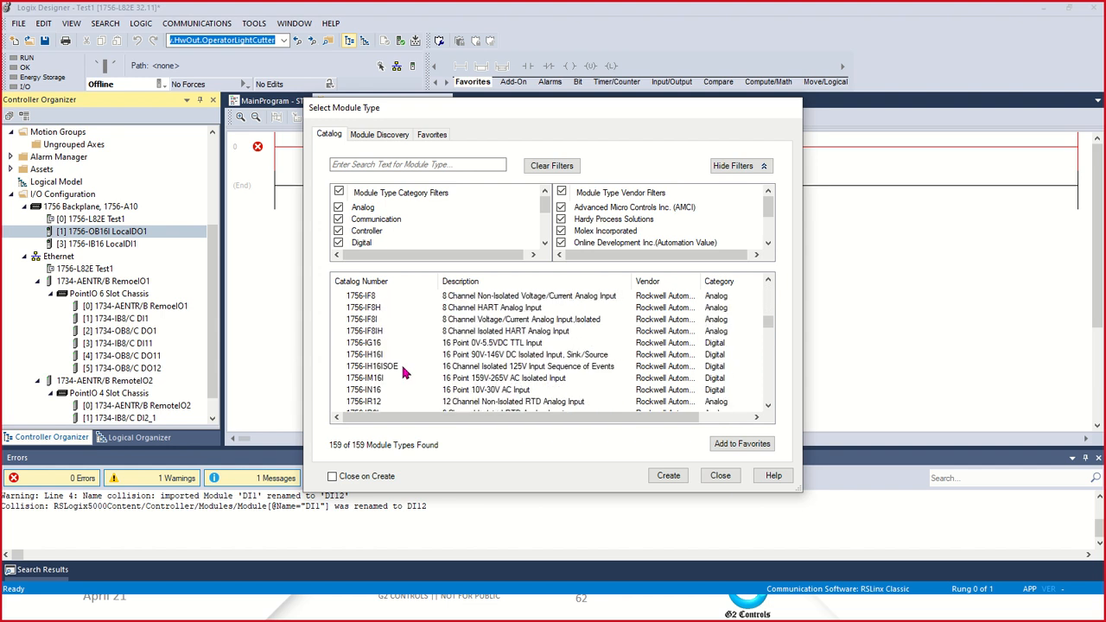
{"action": "scroll", "coordinate": [399, 350], "scroll_direction": "down", "scroll_amount": 4}
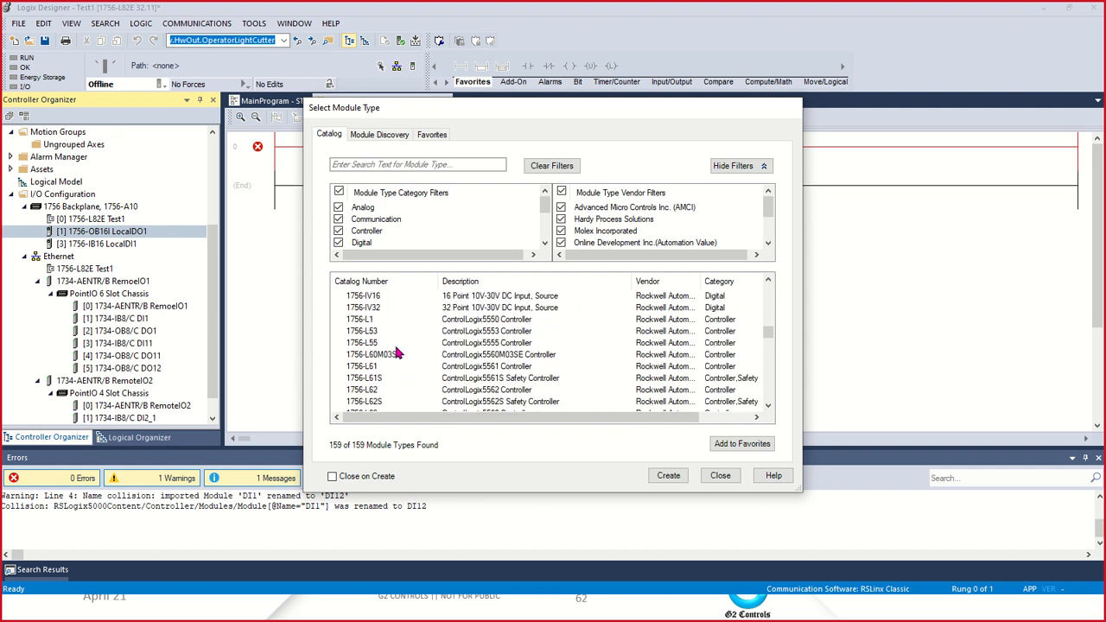
{"action": "scroll", "coordinate": [397, 358], "scroll_direction": "down", "scroll_amount": 9}
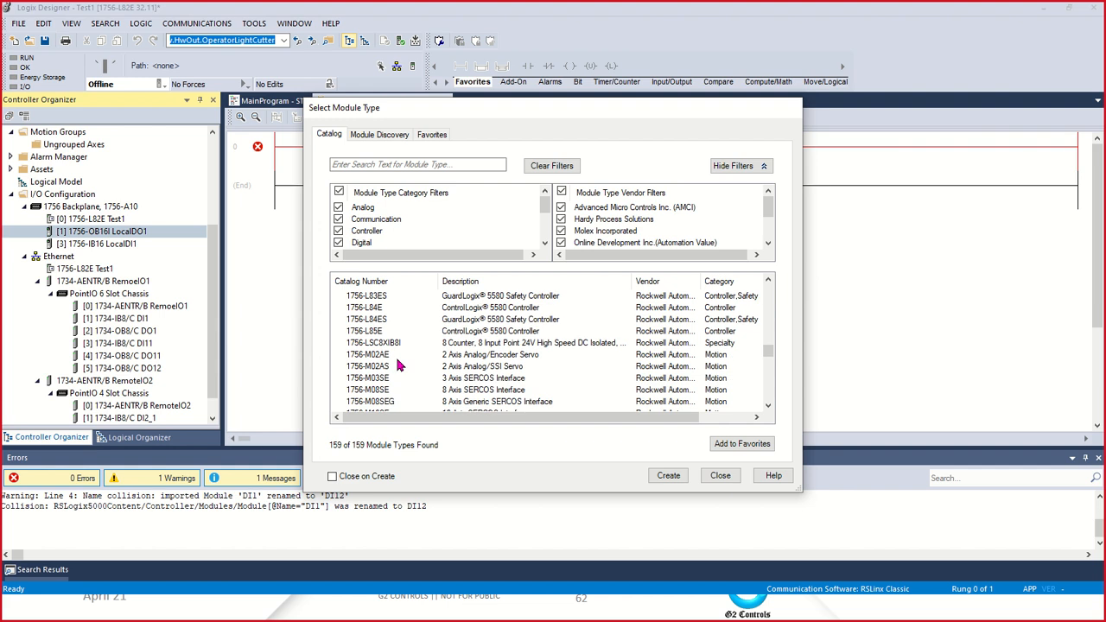
{"action": "scroll", "coordinate": [397, 365], "scroll_direction": "down", "scroll_amount": 4}
{"action": "scroll", "coordinate": [398, 366], "scroll_direction": "down", "scroll_amount": 4}
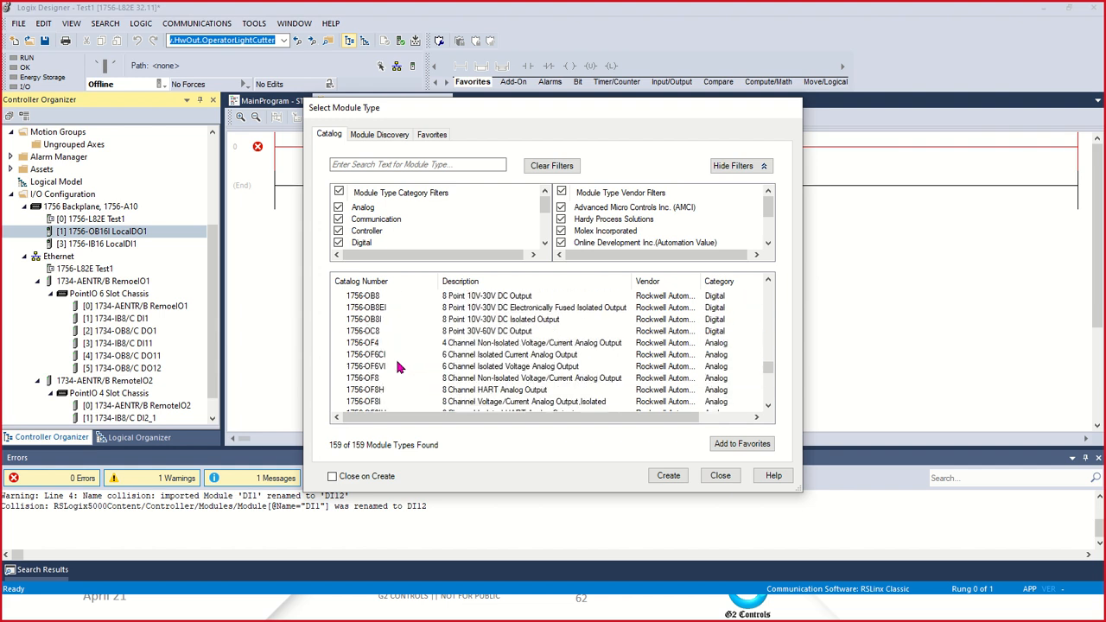
- Filter the module catalog to the Analog category only and look through the available analog input and output modules
{"action": "left_click", "coordinate": [339, 191]}
{"action": "left_click", "coordinate": [338, 208]}
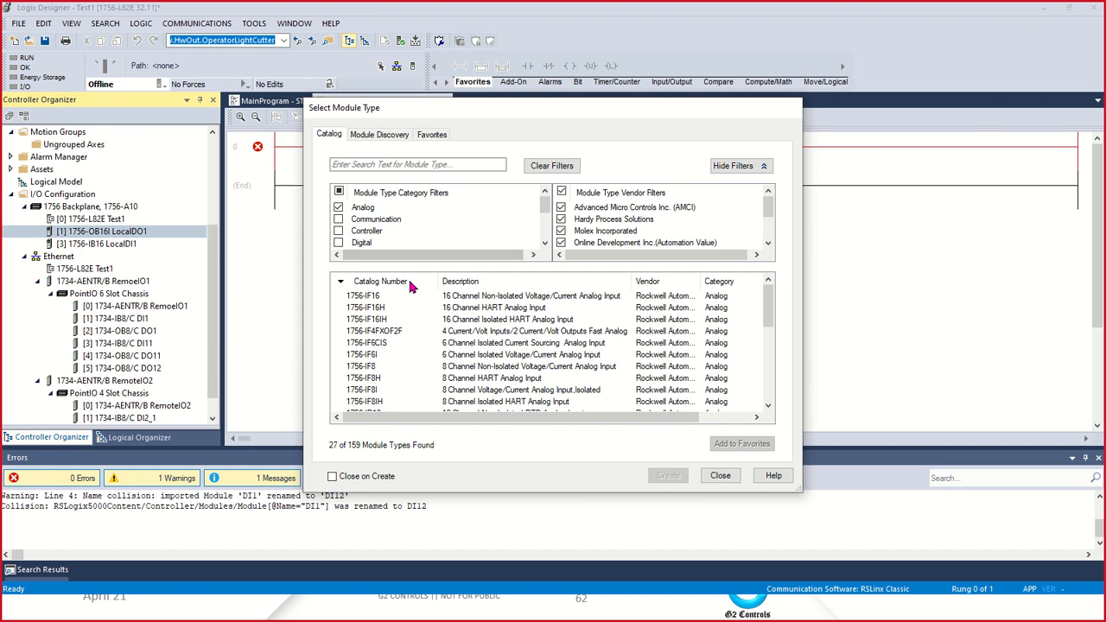
{"action": "left_click", "coordinate": [362, 368]}
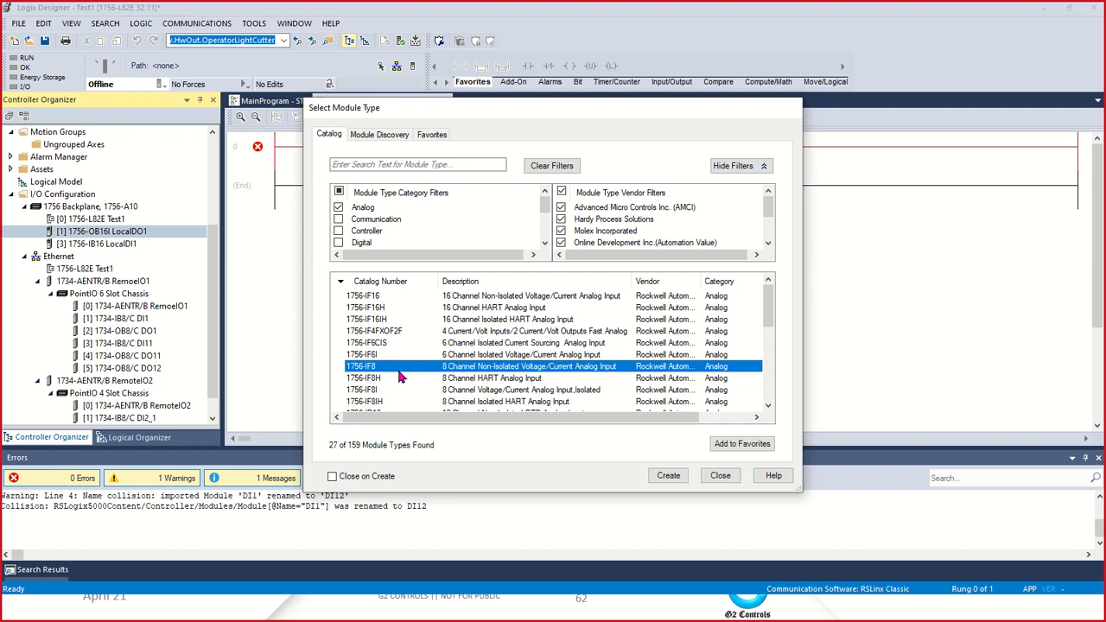
{"action": "scroll", "coordinate": [400, 361], "scroll_direction": "down", "scroll_amount": 1}
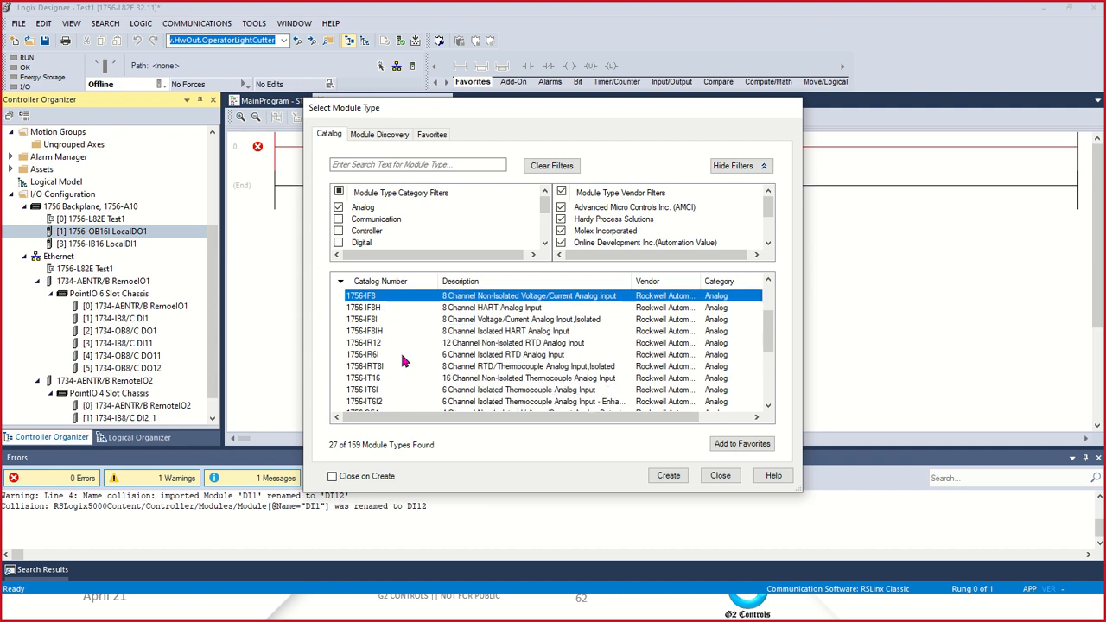
{"action": "scroll", "coordinate": [401, 363], "scroll_direction": "down", "scroll_amount": 3}
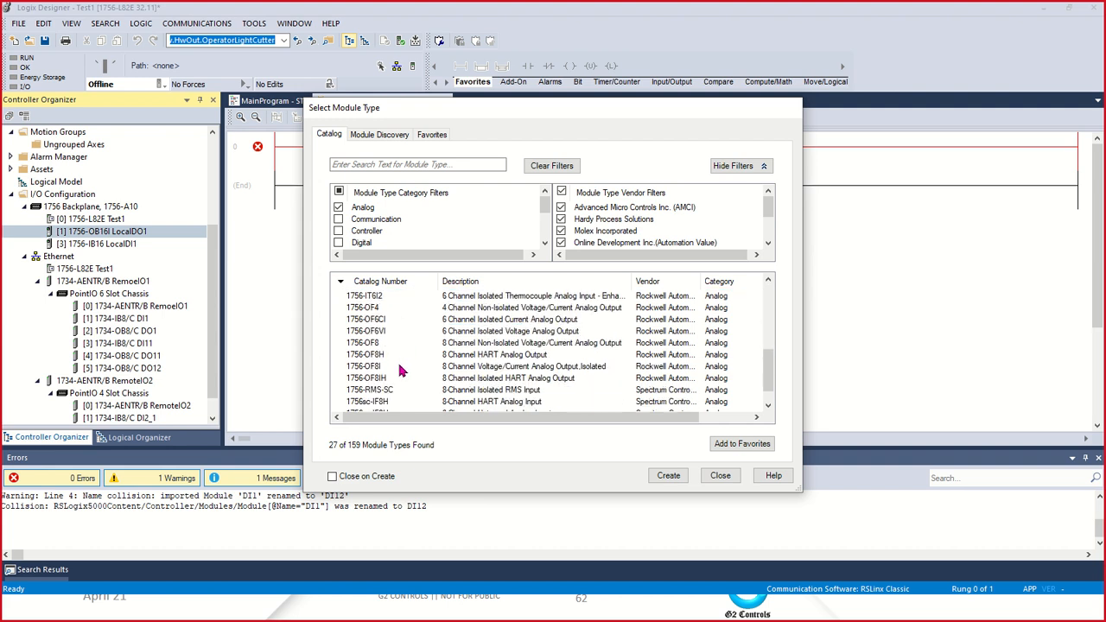
{"action": "scroll", "coordinate": [397, 363], "scroll_direction": "up", "scroll_amount": 4}
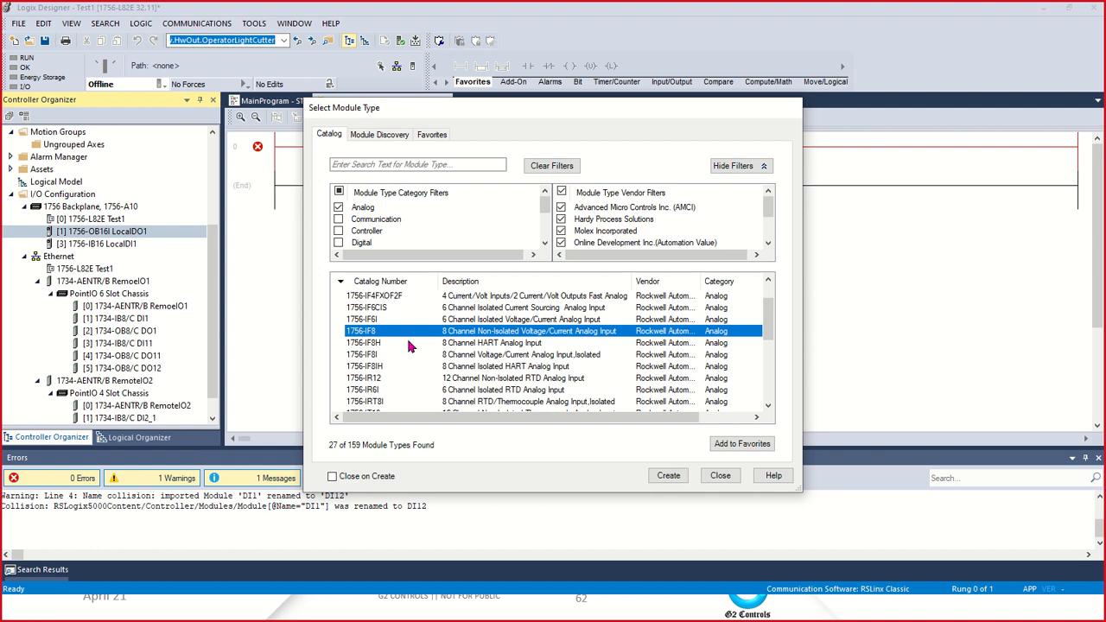
{"action": "scroll", "coordinate": [390, 340], "scroll_direction": "up", "scroll_amount": 1}
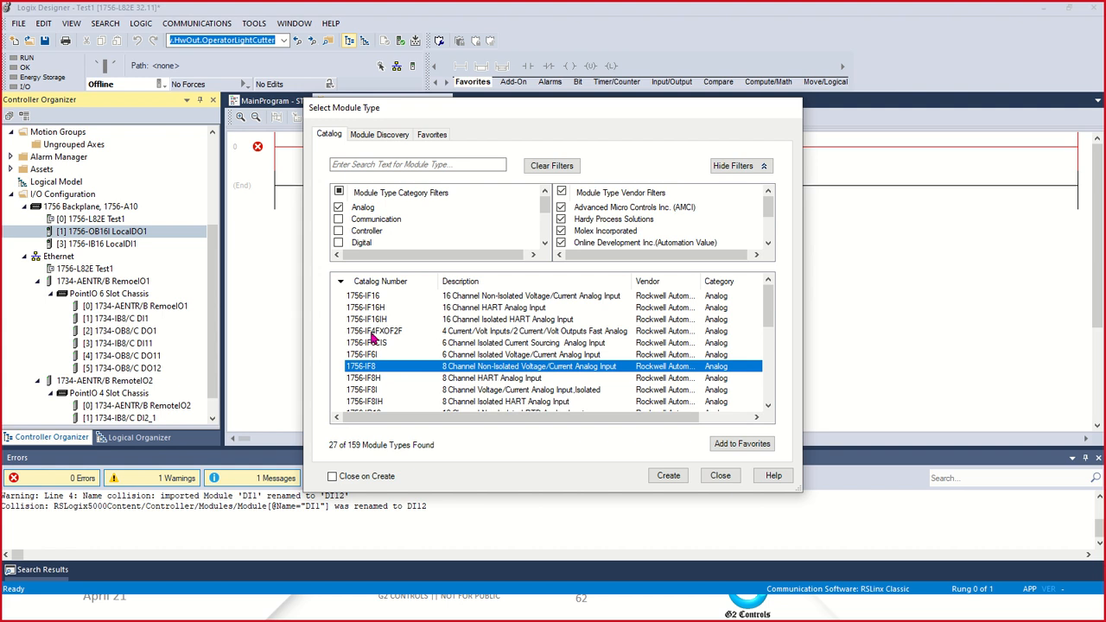
- Add a 1756-IF16 16-channel non-isolated analog input module named LocalAI1 in slot 2 of the 1756 Backplane
{"action": "left_click", "coordinate": [367, 299]}
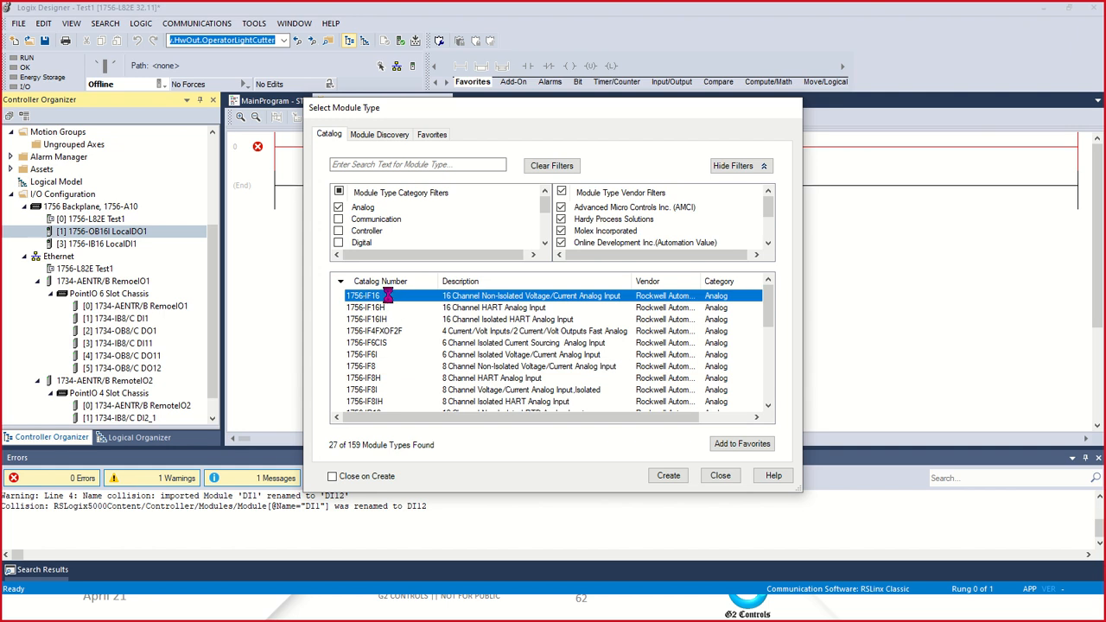
{"action": "left_click", "coordinate": [666, 475]}
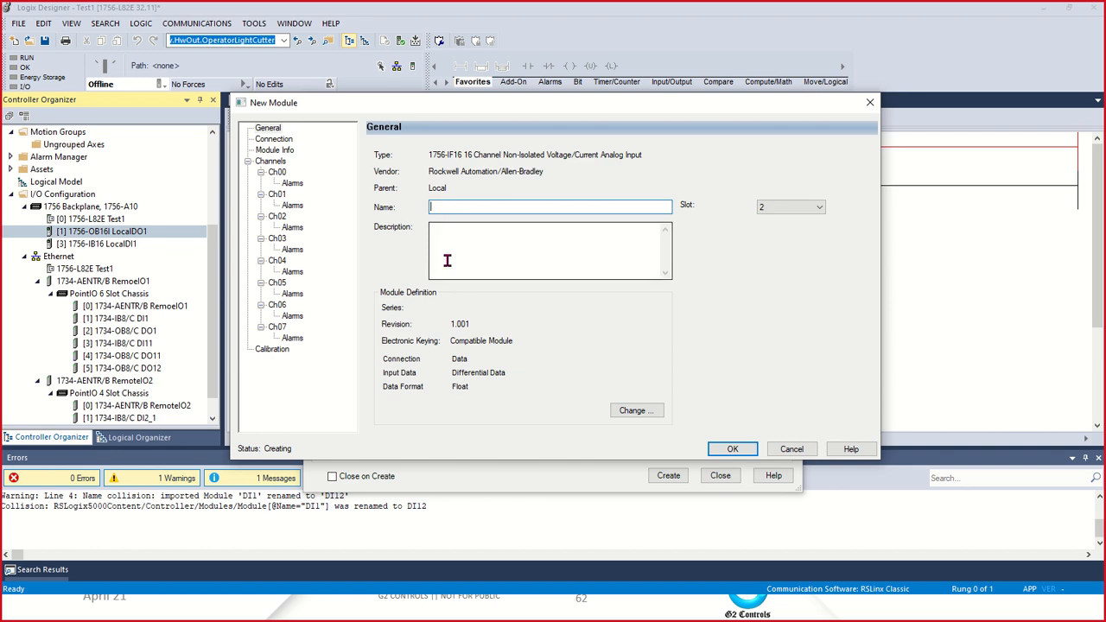
{"action": "type", "text": "LocalAI1"}
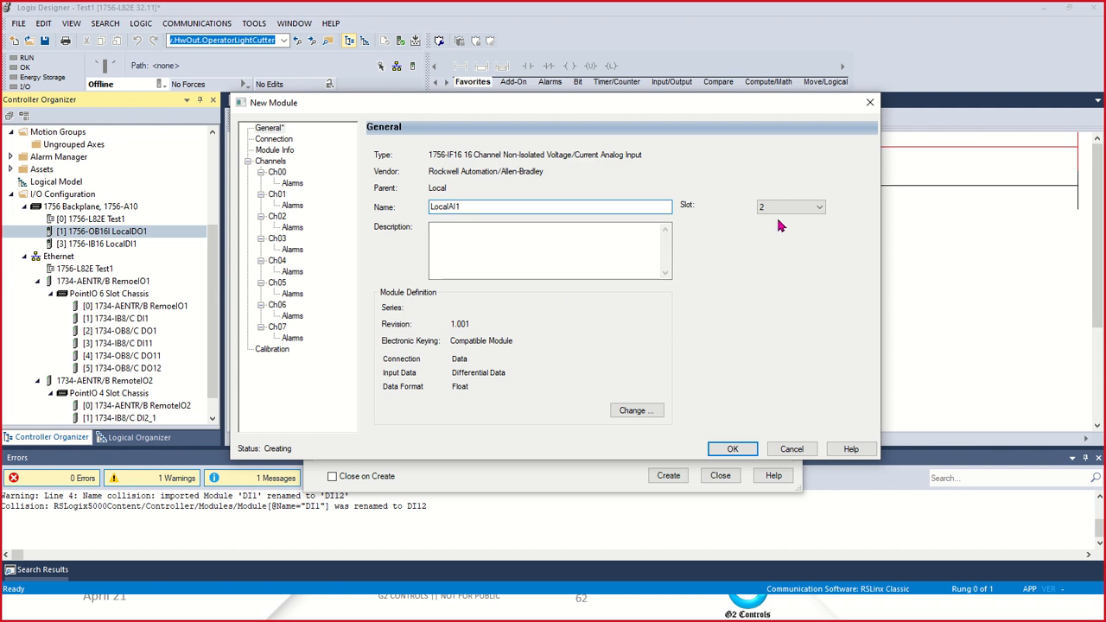
{"action": "left_click", "coordinate": [733, 448]}
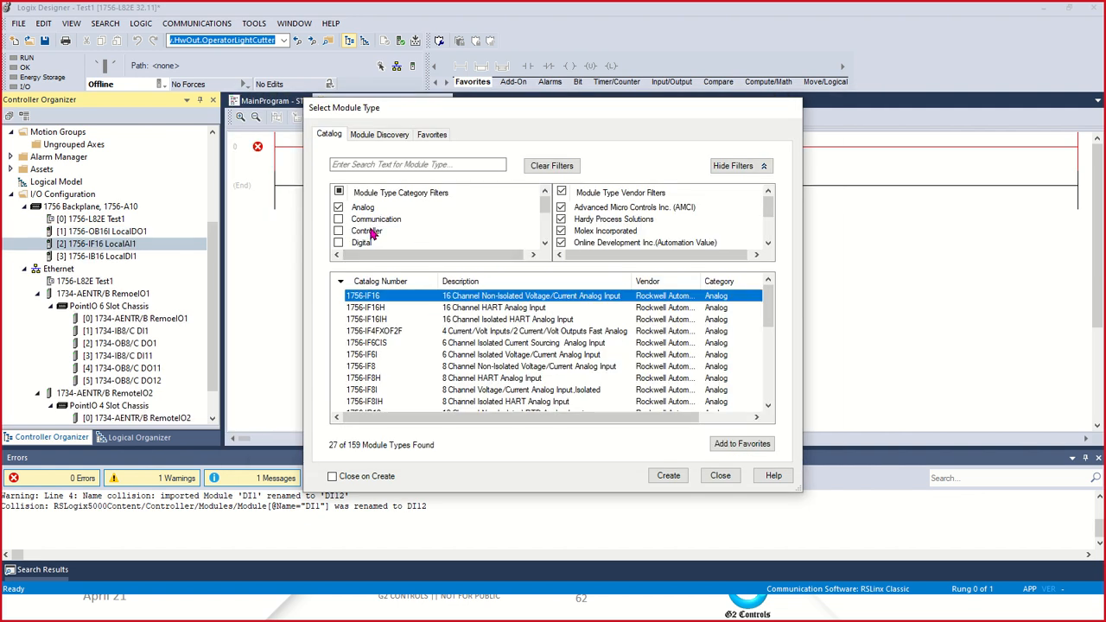
- Add a 1756-OF8I 8-channel isolated analog output module named LocalAO1 in slot 4 of the 1756 Backplane, then close the module catalog
{"action": "scroll", "coordinate": [402, 361], "scroll_direction": "down", "scroll_amount": 5}
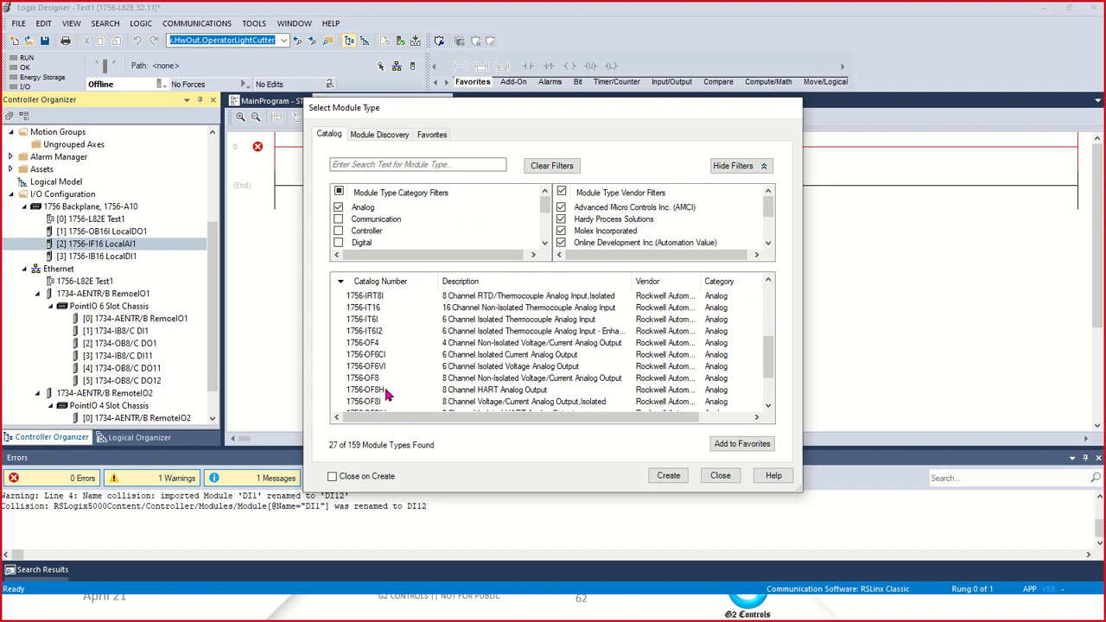
{"action": "left_click", "coordinate": [382, 402]}
{"action": "scroll", "coordinate": [428, 395], "scroll_direction": "down", "scroll_amount": 2}
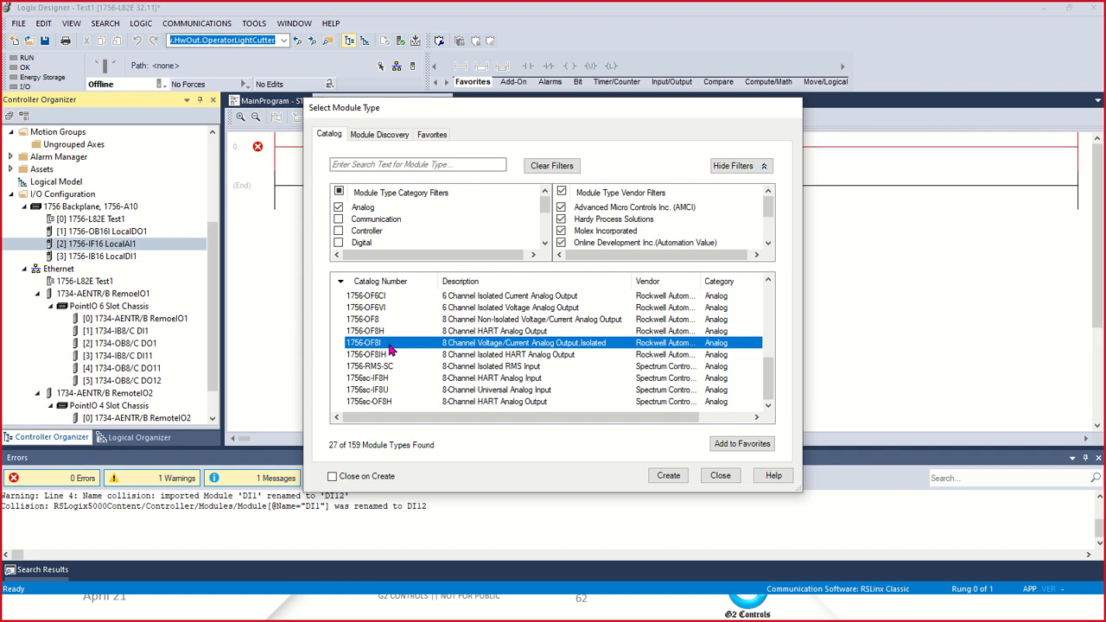
{"action": "double_click", "coordinate": [389, 344]}
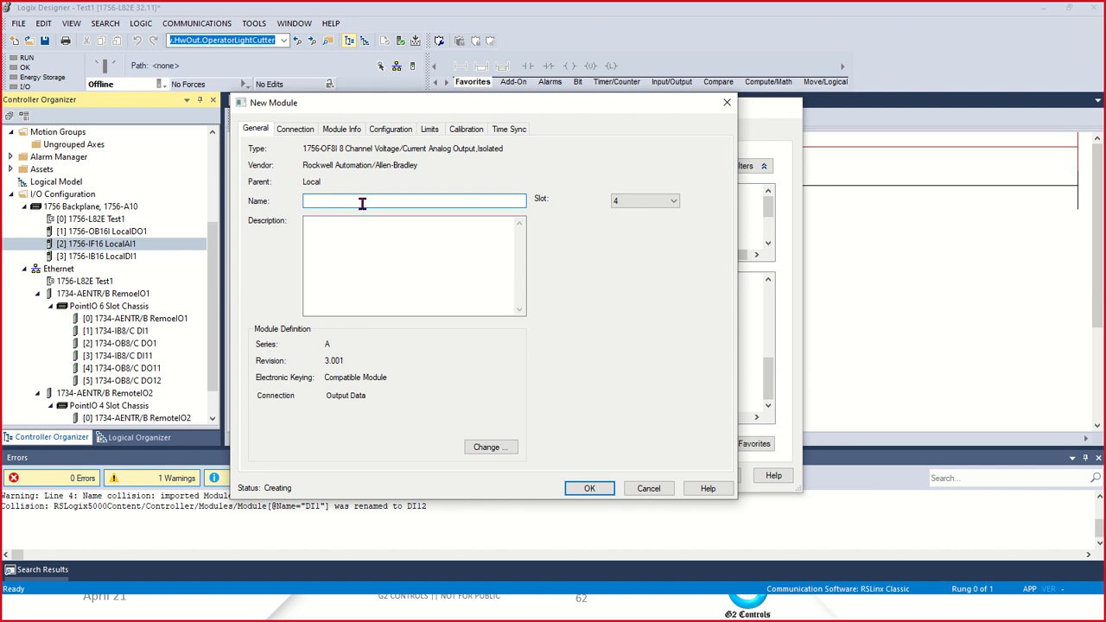
{"action": "type", "text": "Loc"}
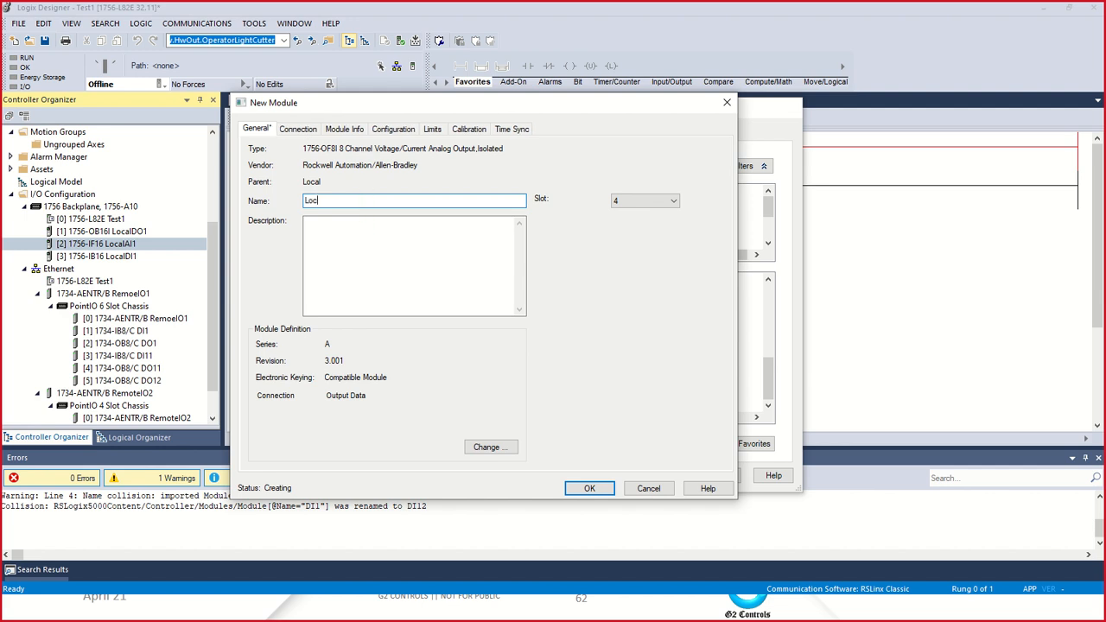
{"action": "type", "text": "alAO1"}
{"action": "left_click", "coordinate": [589, 488]}
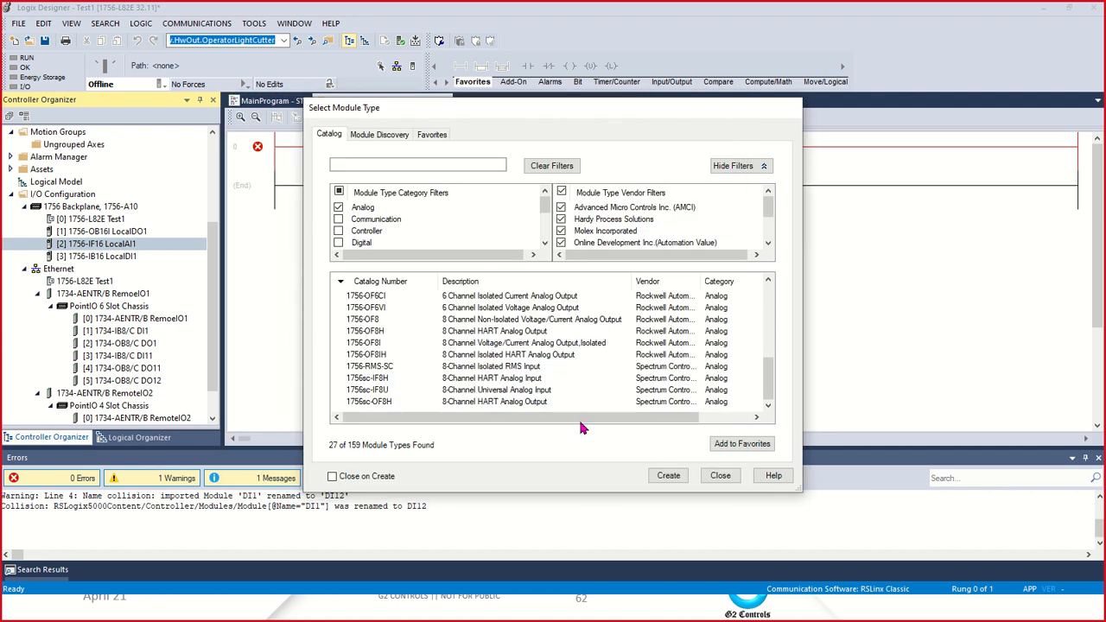
{"action": "left_click", "coordinate": [725, 476]}
{"action": "key", "text": "Delete"}
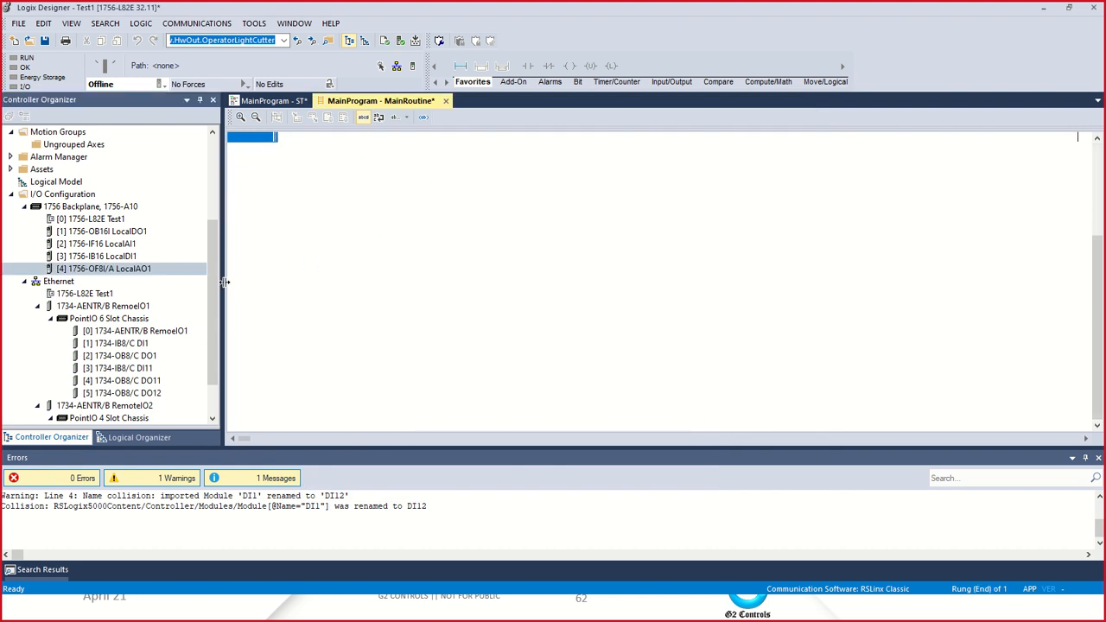
{"action": "scroll", "coordinate": [152, 307], "scroll_direction": "up", "scroll_amount": 4}
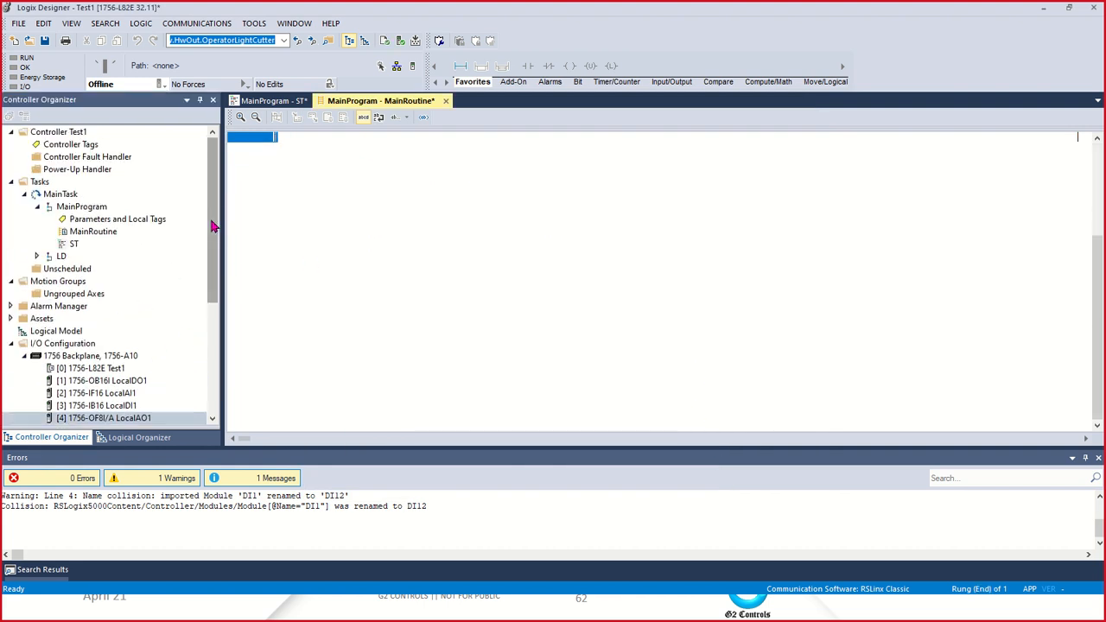
{"action": "left_click_drag", "start_coordinate": [215, 228], "coordinate": [202, 406]}
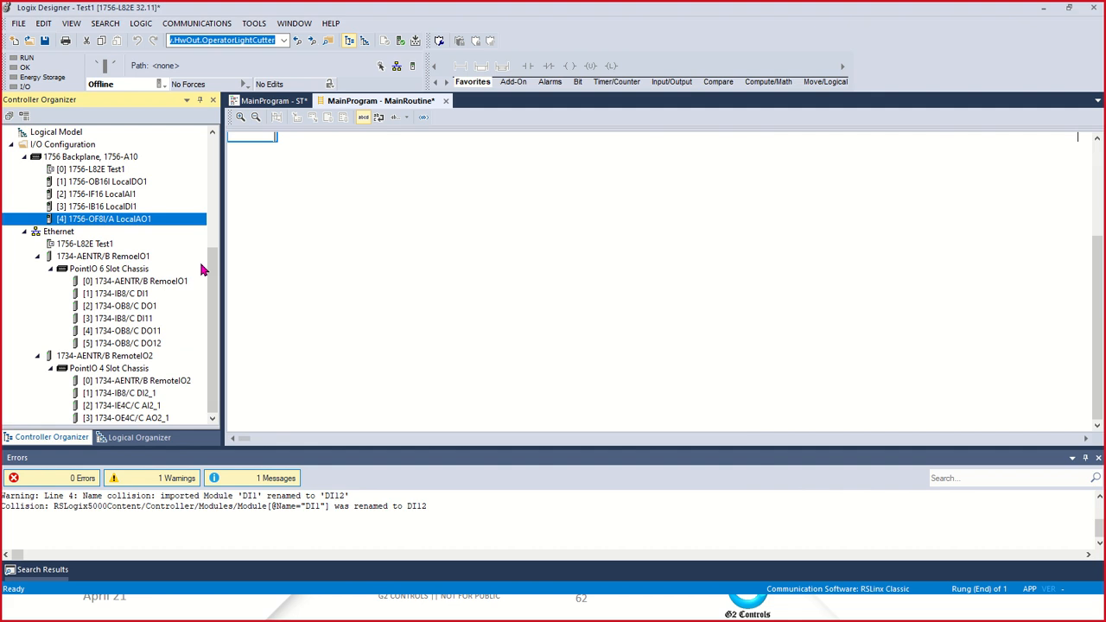
{"action": "left_click_drag", "start_coordinate": [217, 279], "coordinate": [217, 321]}
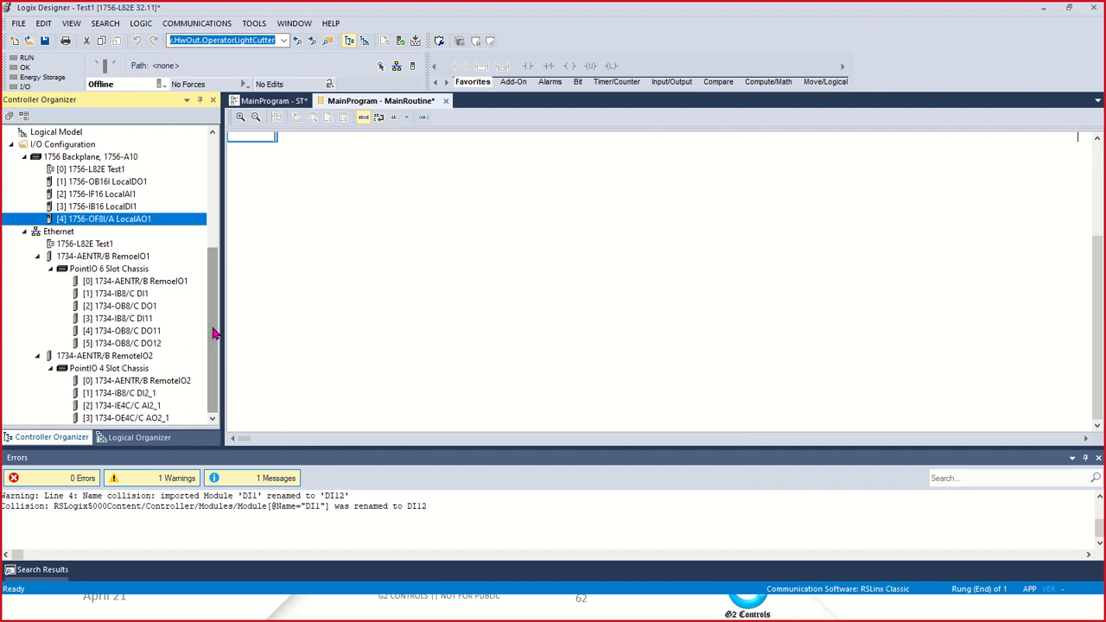